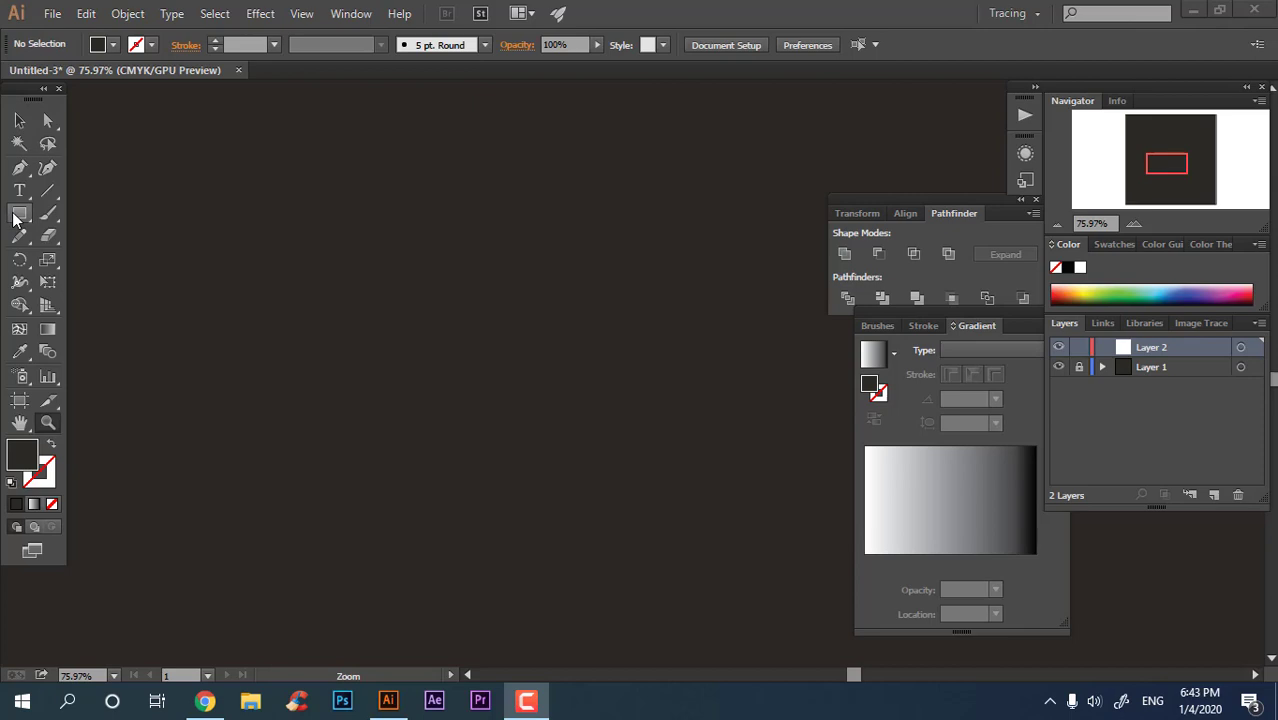
# - Draw a large rectangle on the canvas as the base for the pigeon's body
pyautogui.click(15, 220)
pyautogui.moveTo(559, 473); pyautogui.dragTo(188, 202)
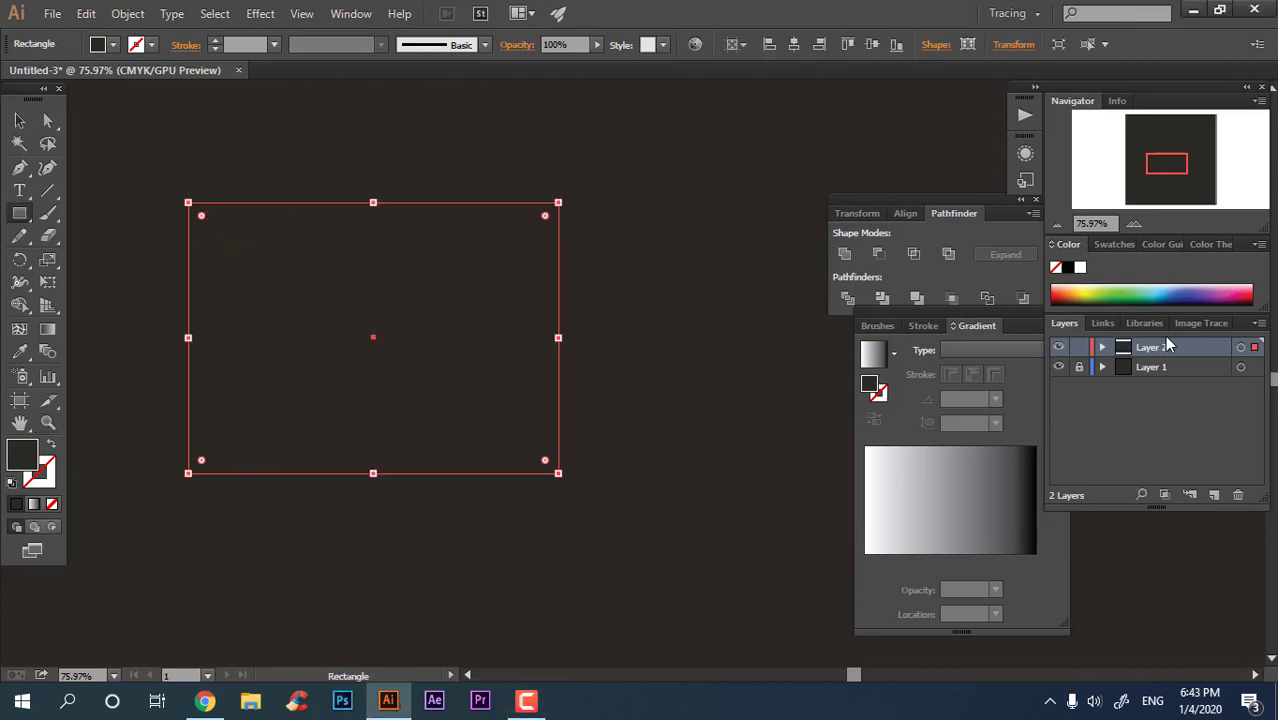
# - Fill the rectangle white and shift it slightly right and down
pyautogui.click(1112, 245)
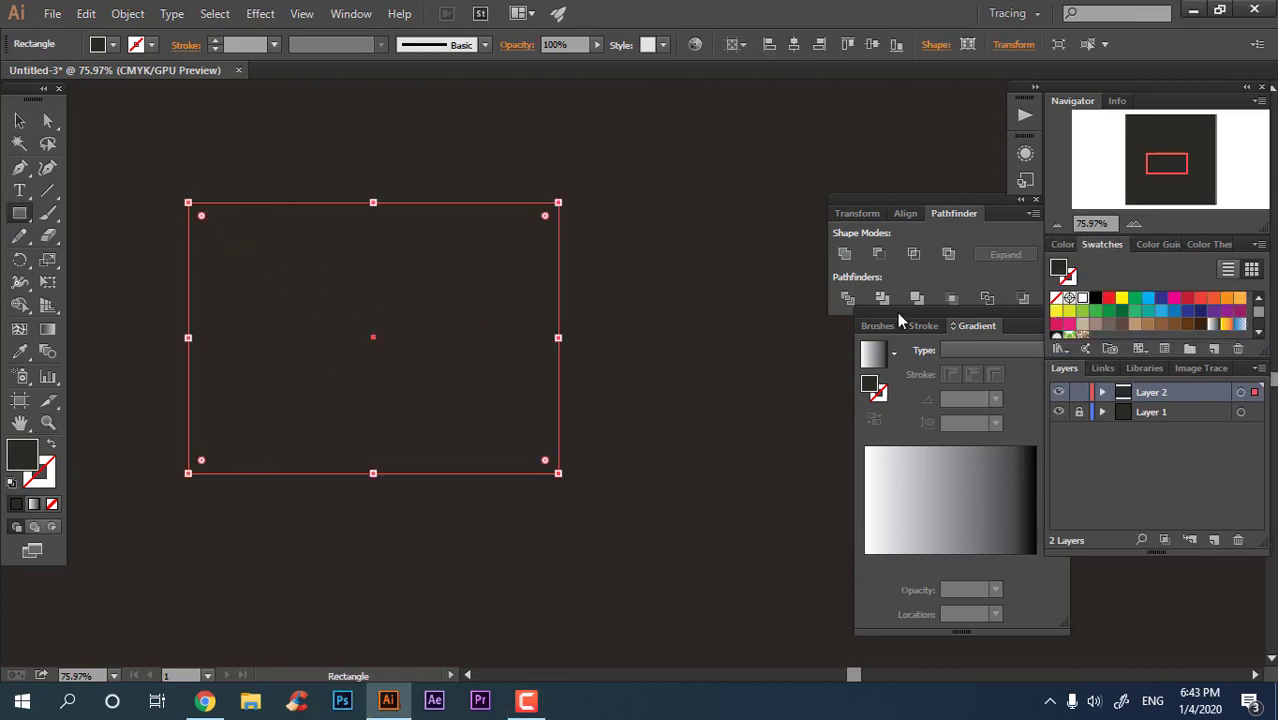
pyautogui.click(1082, 298)
pyautogui.click(19, 143)
pyautogui.click(19, 120)
pyautogui.moveTo(477, 335); pyautogui.dragTo(517, 351)
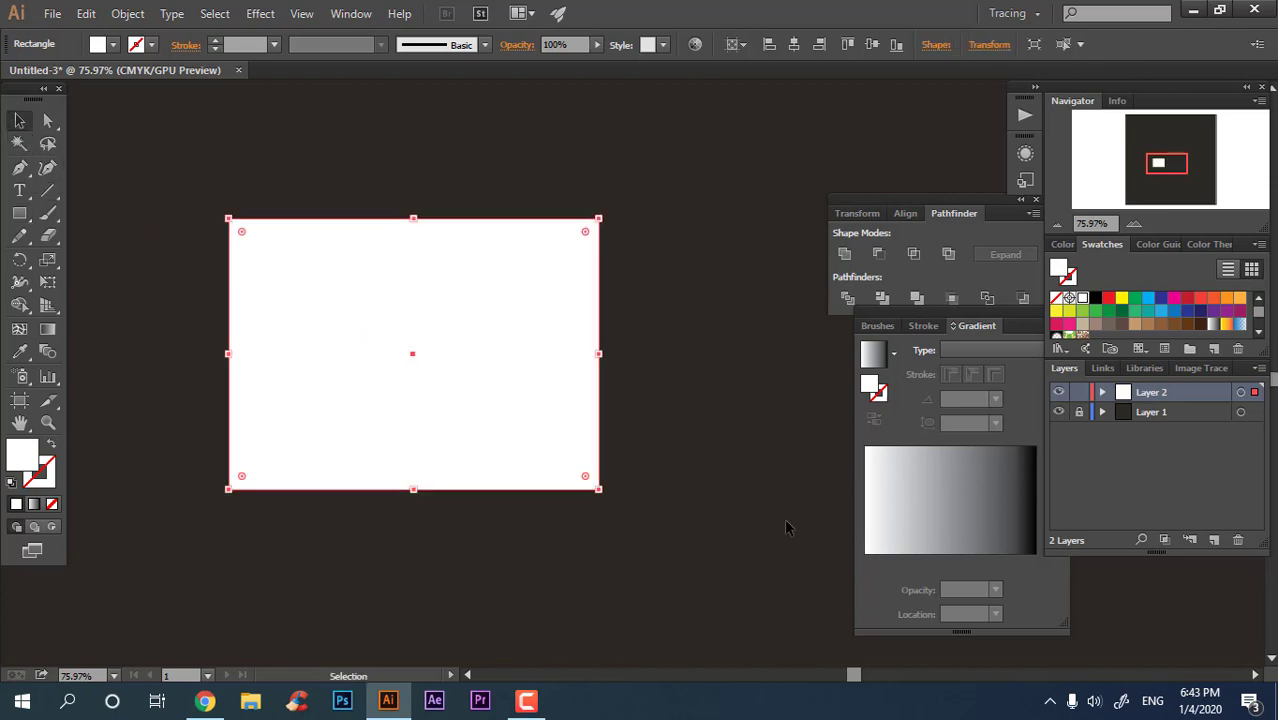
pyautogui.click(786, 528)
# - Fully round the two right corners and begin rounding the bottom-left corner
pyautogui.moveTo(698, 531); pyautogui.dragTo(515, 143)
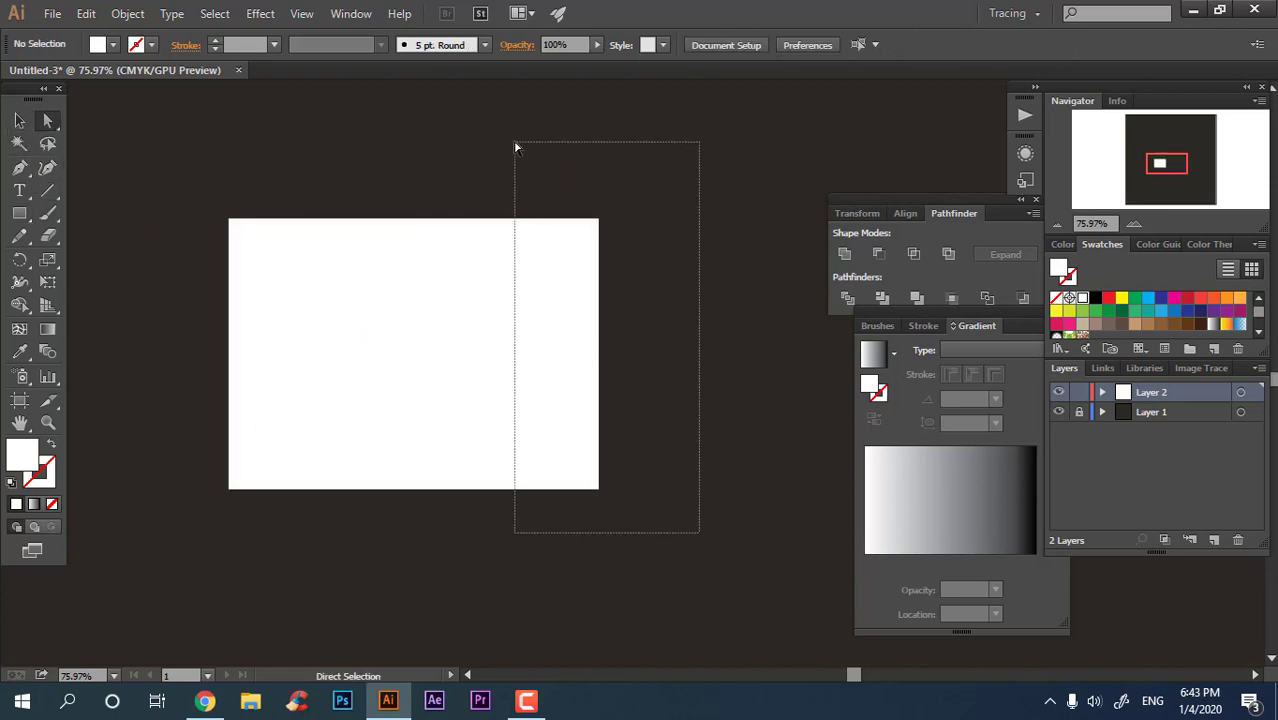
pyautogui.moveTo(587, 236); pyautogui.dragTo(251, 265)
pyautogui.moveTo(462, 549); pyautogui.dragTo(120, 429)
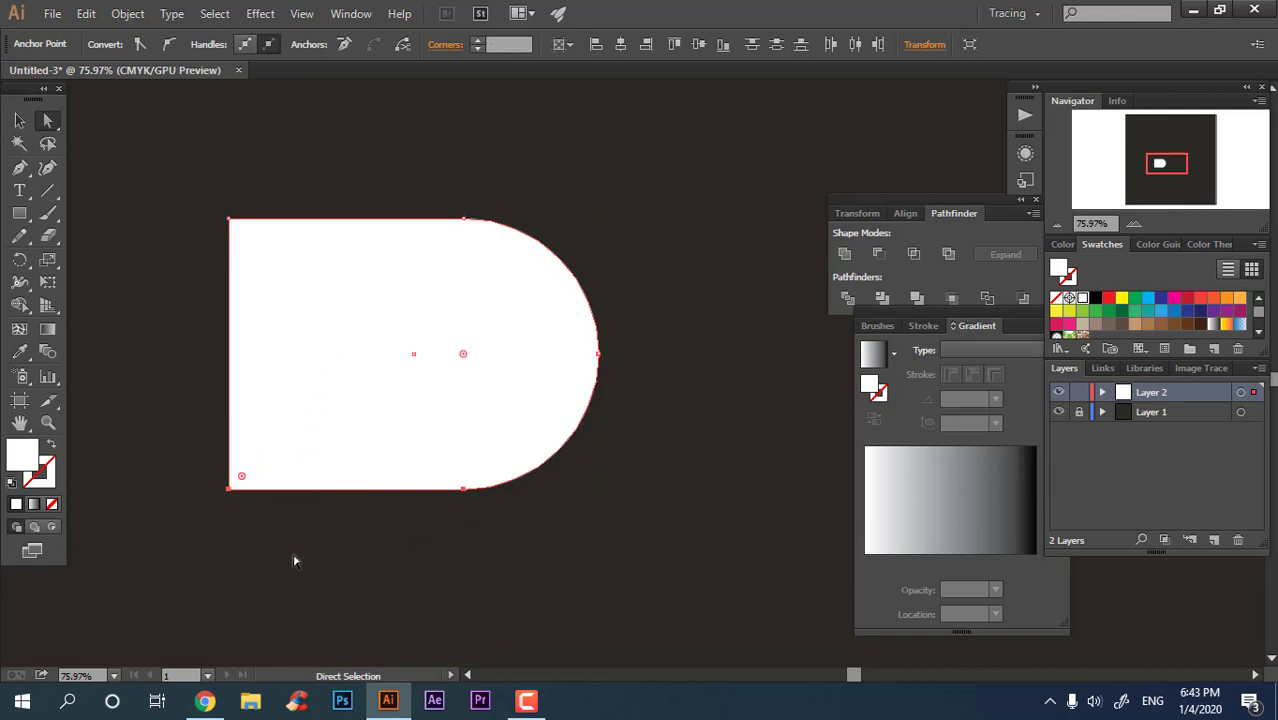
pyautogui.moveTo(240, 477)
pyautogui.mouseDown()
pyautogui.moveTo(329, 425)
pyautogui.moveTo(390, 358)
pyautogui.mouseUp()
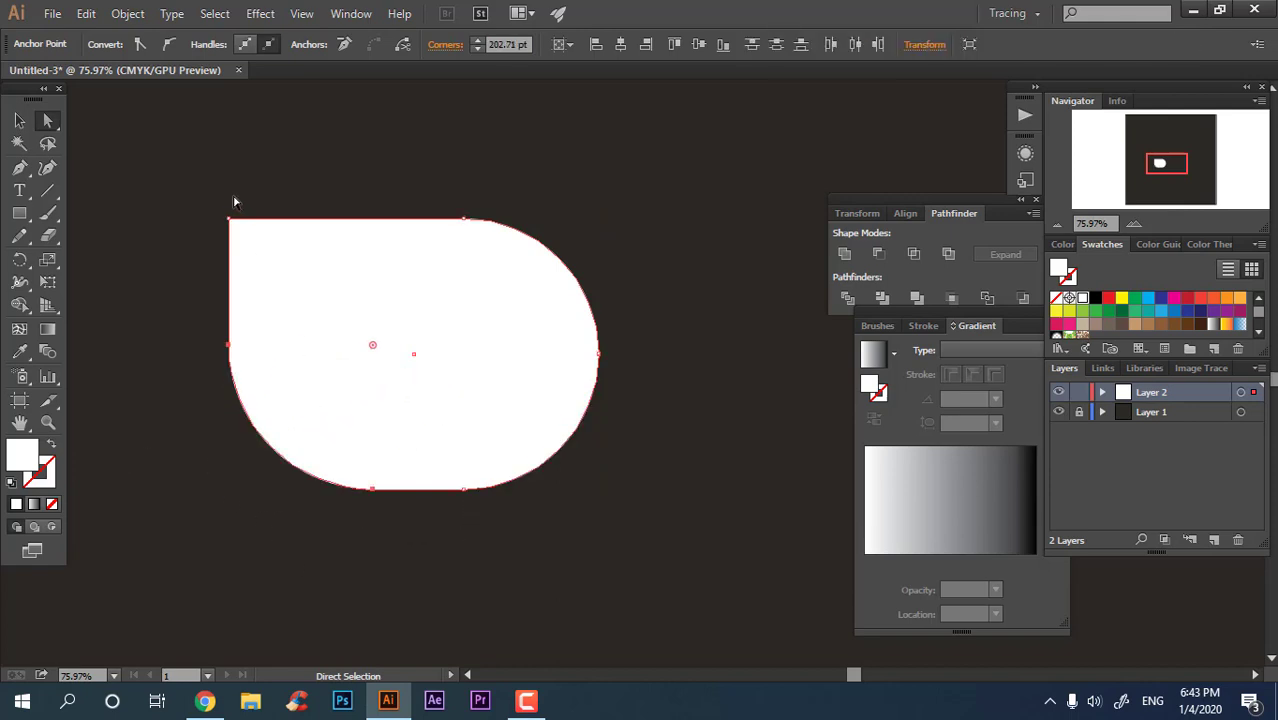
pyautogui.moveTo(212, 195)
pyautogui.mouseDown()
pyautogui.moveTo(289, 272)
pyautogui.moveTo(264, 257)
pyautogui.mouseUp()
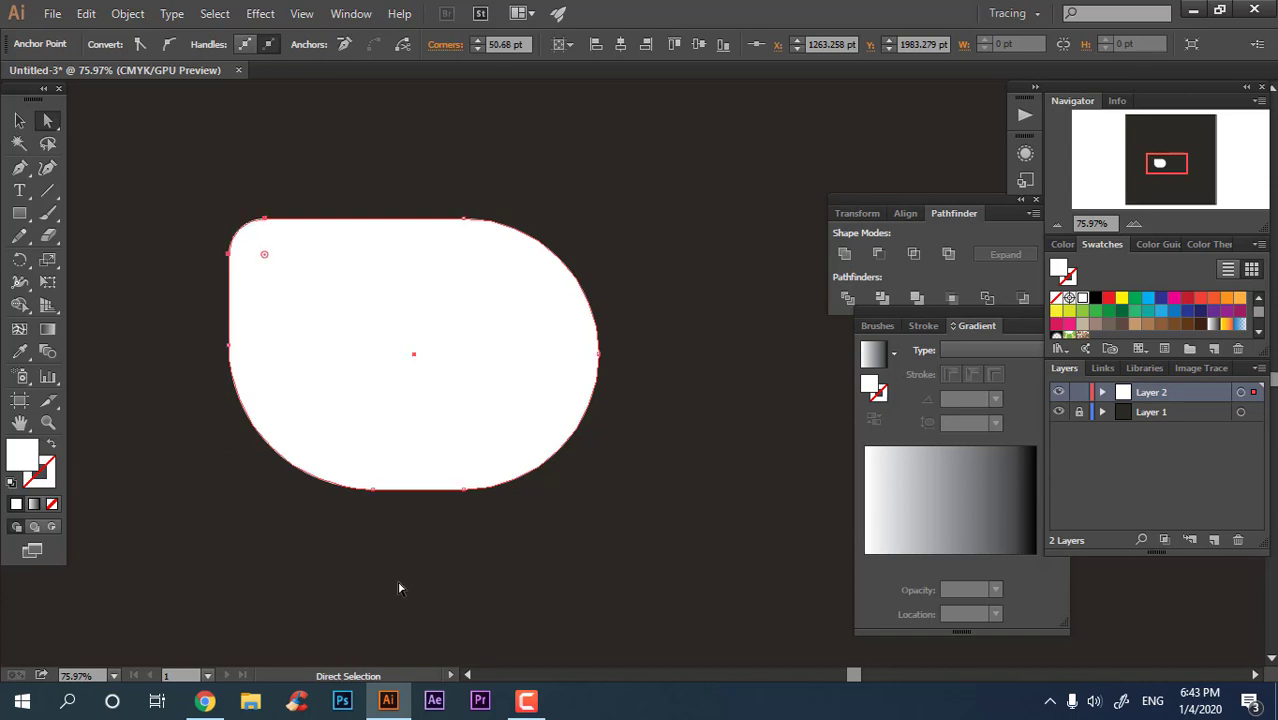
# - Round the top-left and bottom-left corners into a soft curved left side
pyautogui.moveTo(365, 548); pyautogui.dragTo(222, 337)
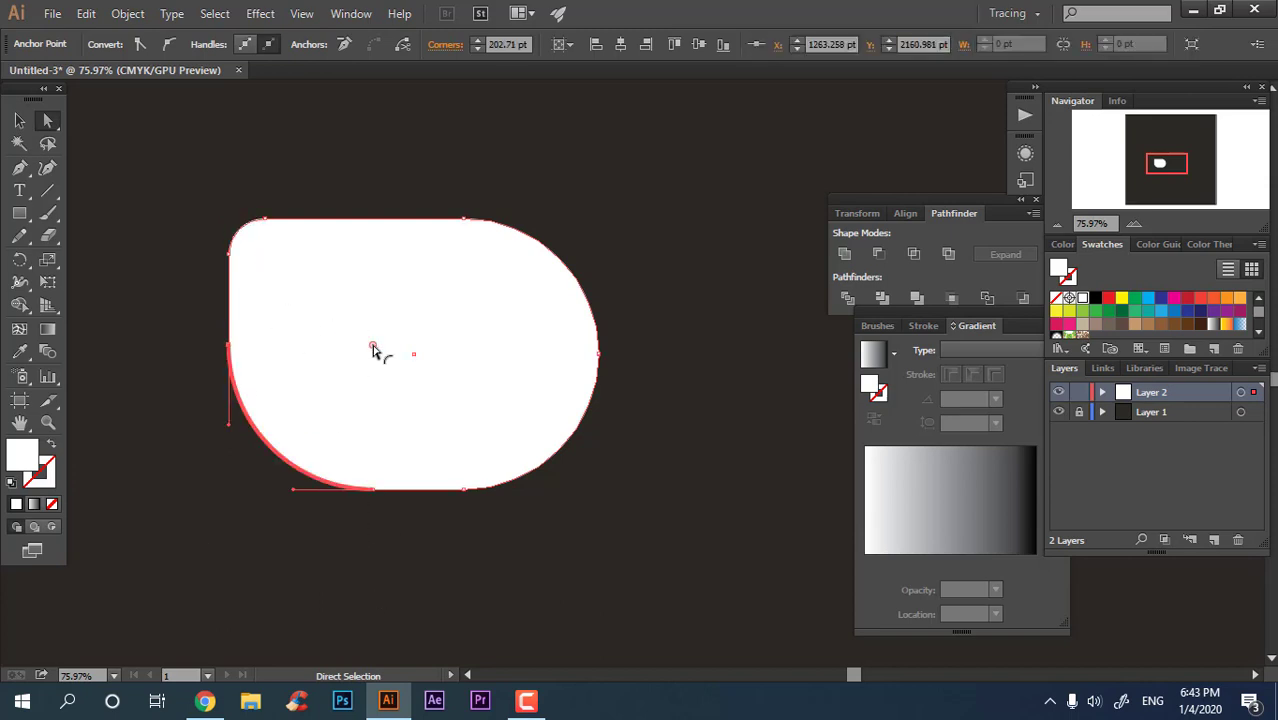
pyautogui.moveTo(371, 346); pyautogui.dragTo(436, 318)
pyautogui.moveTo(183, 182); pyautogui.dragTo(368, 336)
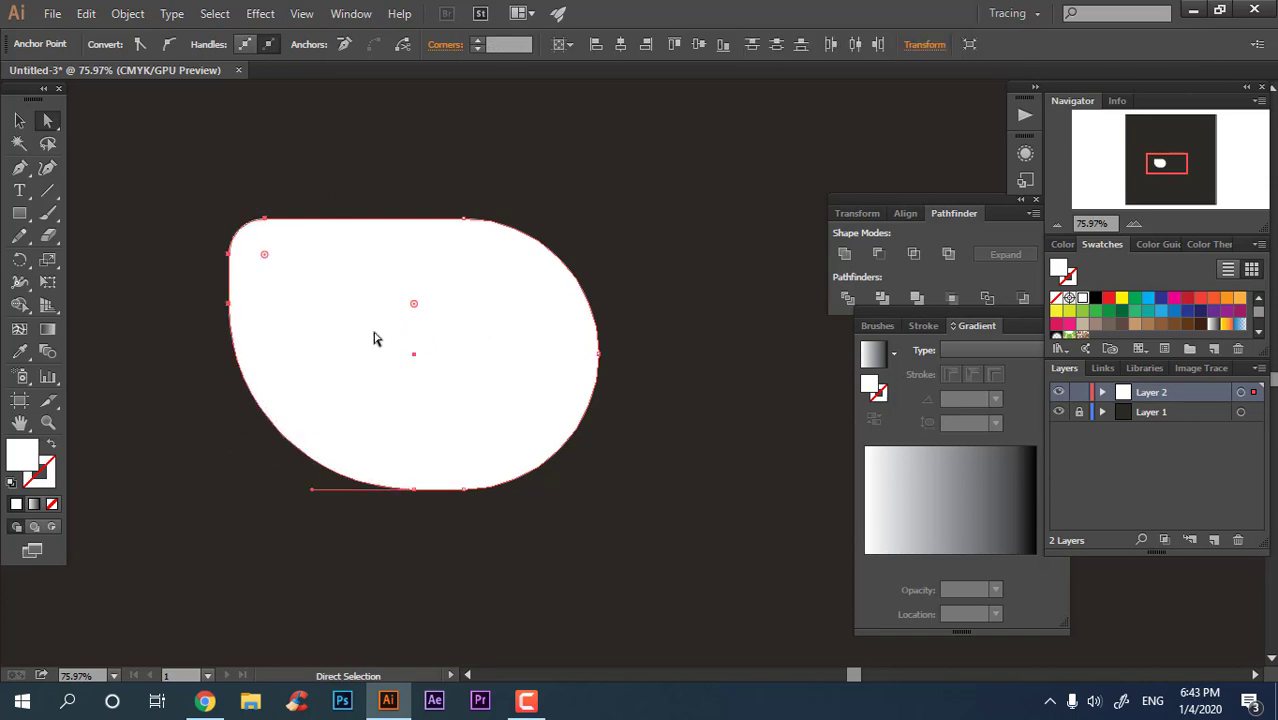
pyautogui.moveTo(266, 260); pyautogui.dragTo(289, 279)
pyautogui.moveTo(202, 303); pyautogui.dragTo(430, 625)
pyautogui.moveTo(416, 302); pyautogui.dragTo(421, 306)
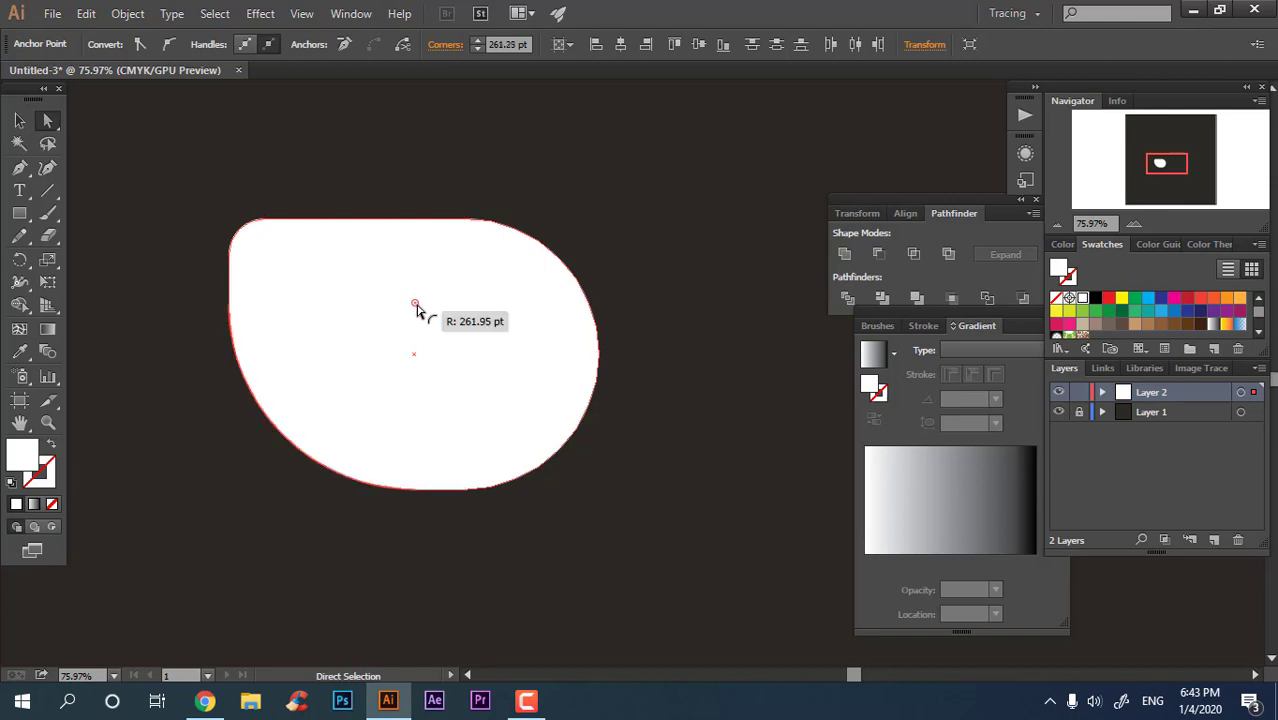
# - Check the finished white body shape and make room on the left
pyautogui.click(19, 120)
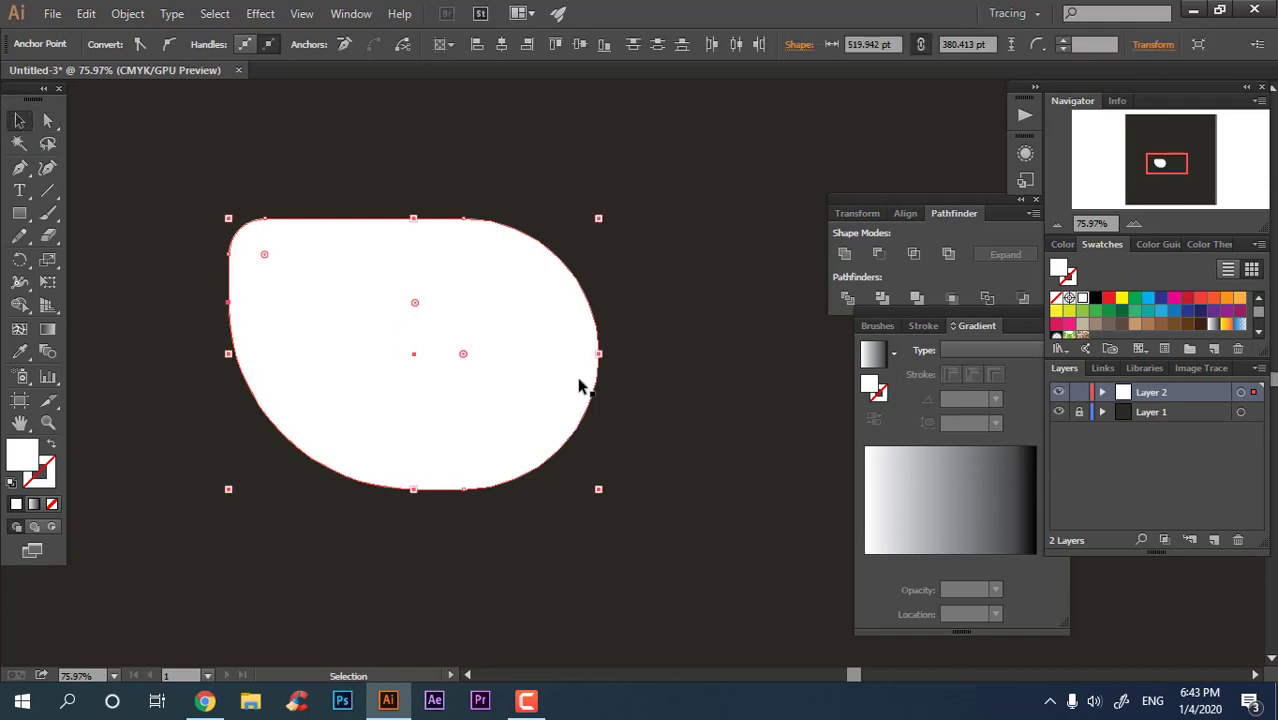
pyautogui.click(716, 453)
pyautogui.click(474, 334)
pyautogui.click(755, 439)
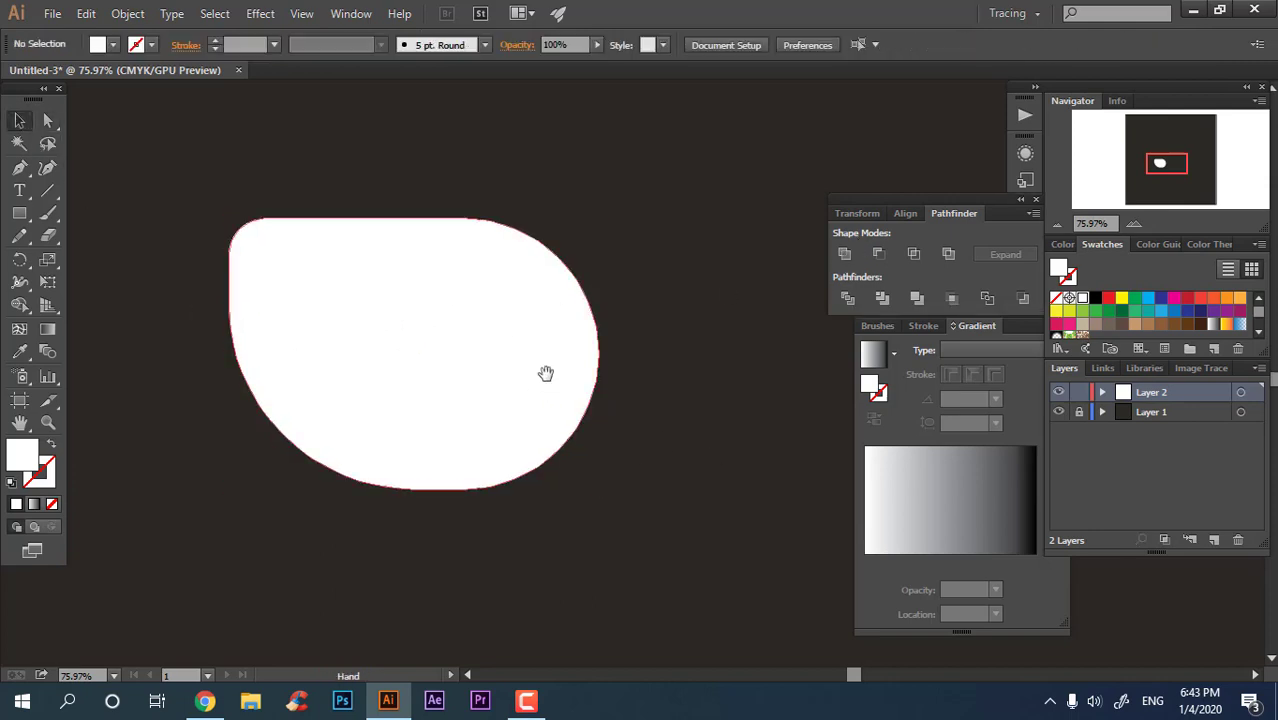
pyautogui.moveTo(545, 371); pyautogui.dragTo(643, 381)
# - Draw a long rectangle across the body's left edge and fill it cream #EFE8DA
pyautogui.click(19, 215)
pyautogui.moveTo(137, 254); pyautogui.dragTo(506, 352)
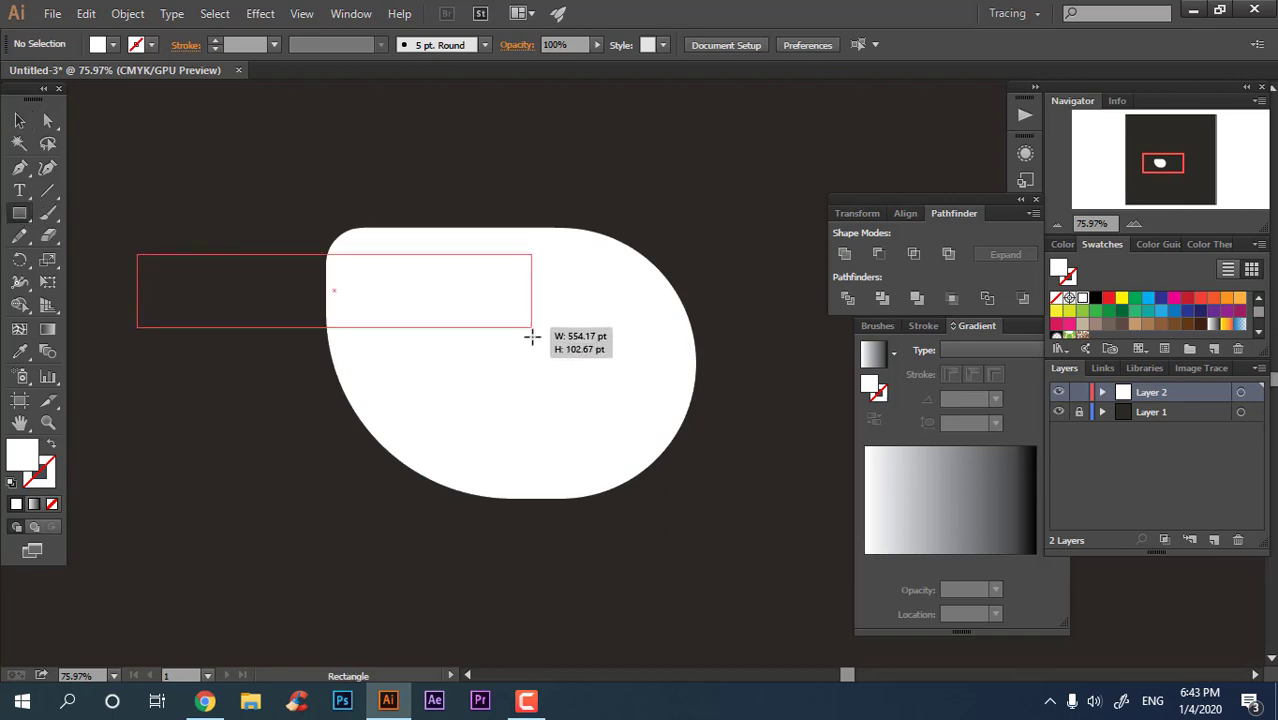
pyautogui.click(14, 121)
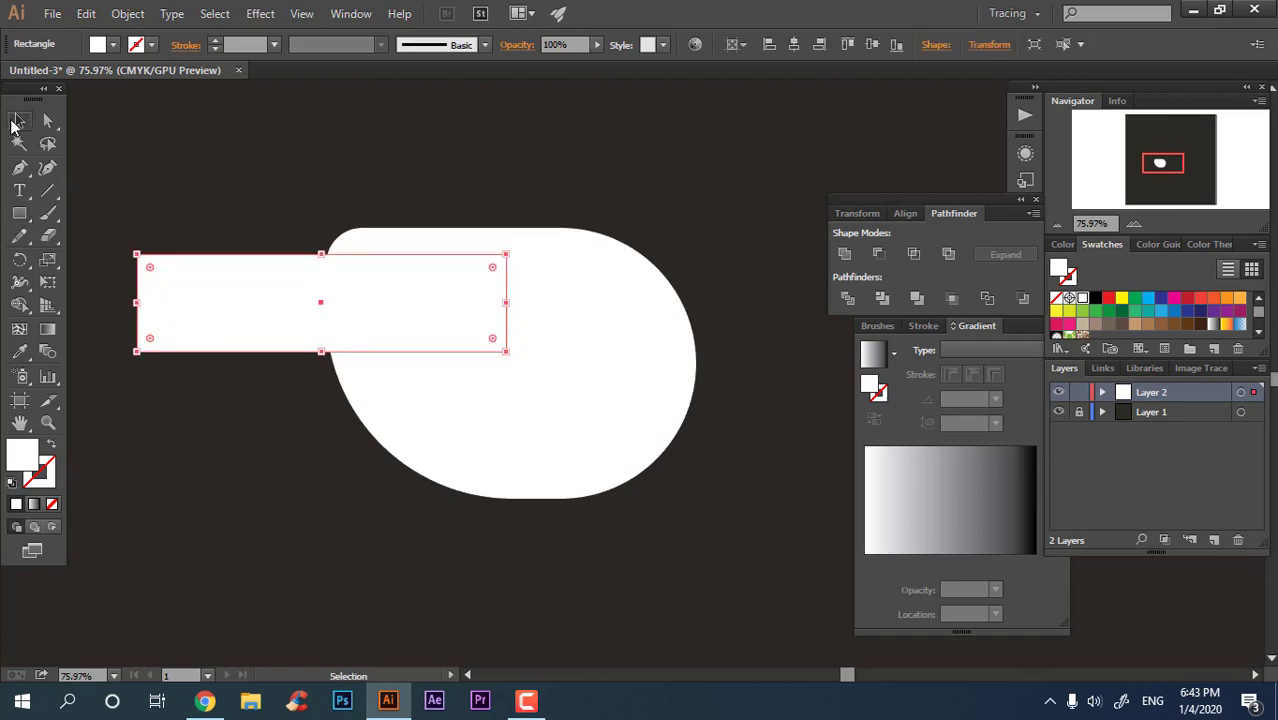
pyautogui.moveTo(200, 298); pyautogui.dragTo(243, 298)
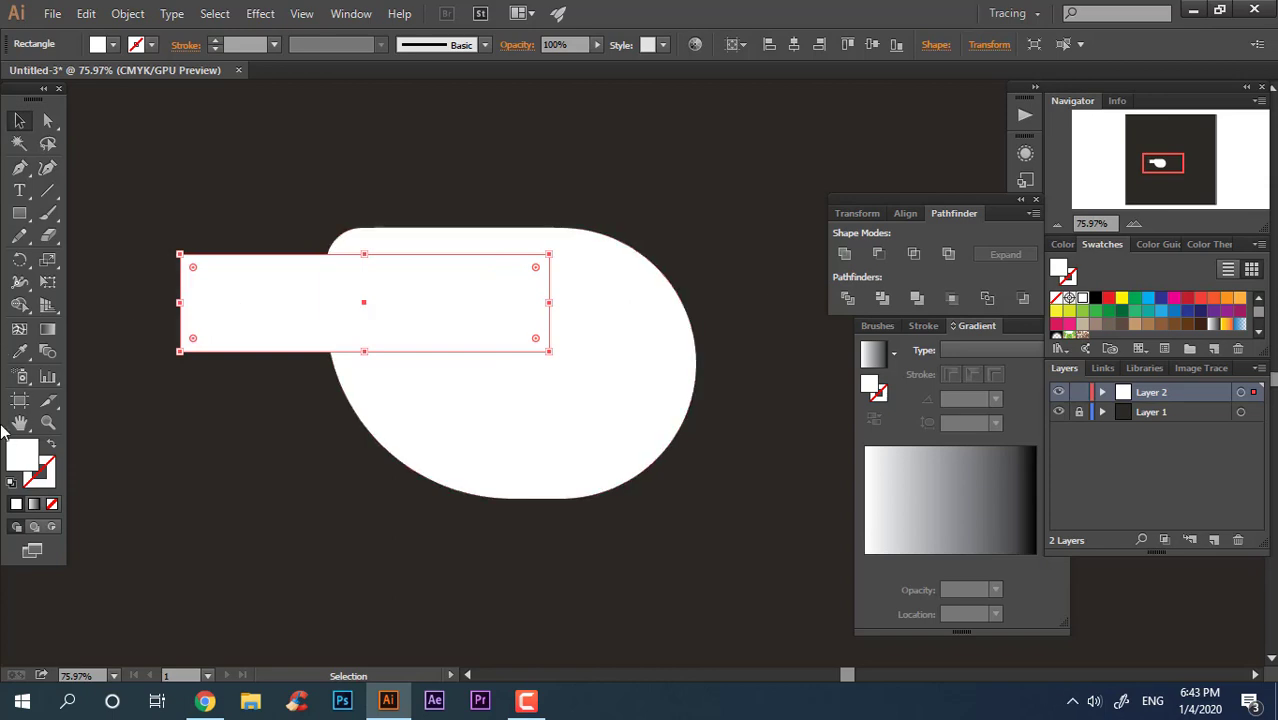
pyautogui.doubleClick(24, 456)
pyautogui.write('EFE8DA')
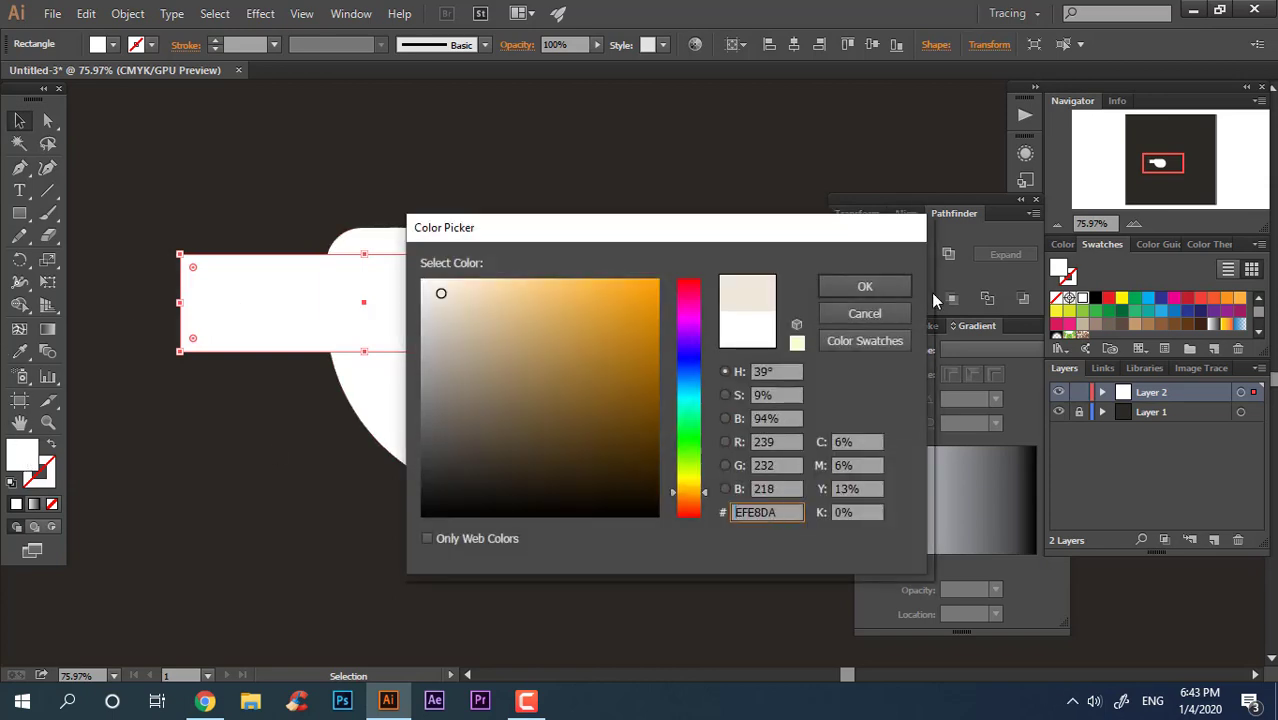
pyautogui.press('Return')
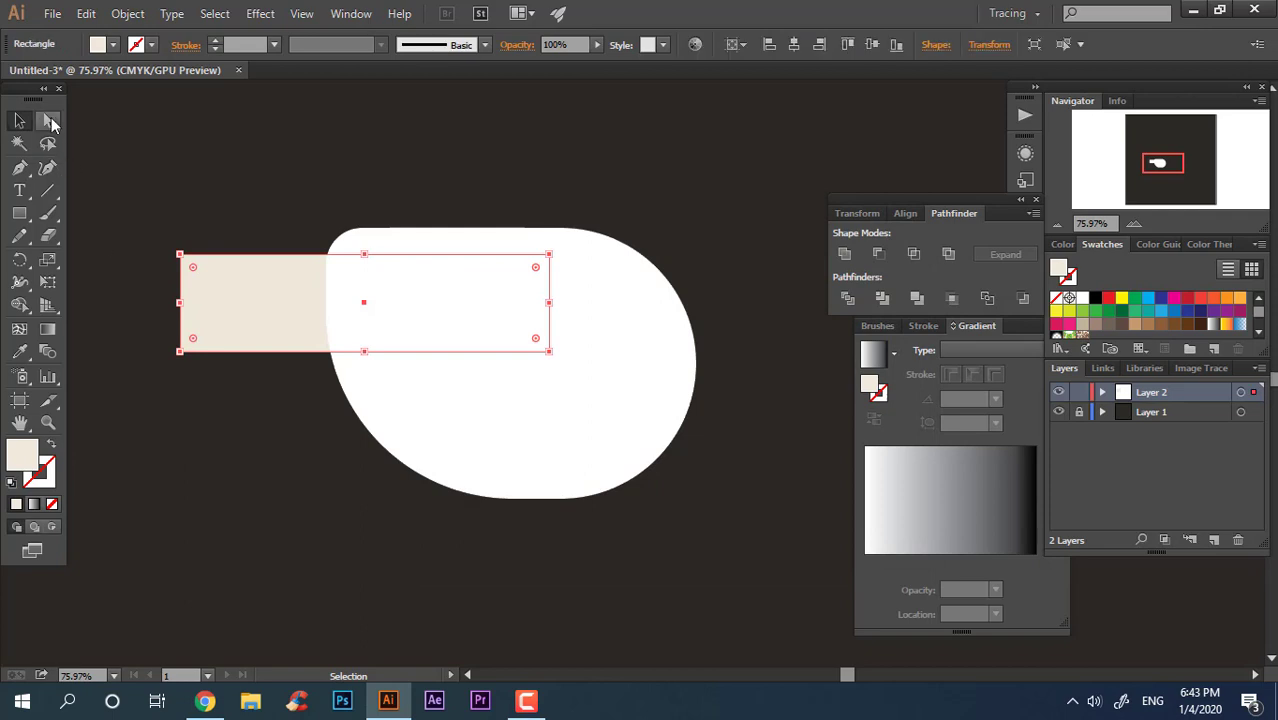
# - Round the cream piece's left corners and place it behind the white body
pyautogui.press('a')
pyautogui.moveTo(153, 222)
pyautogui.mouseDown()
pyautogui.moveTo(216, 246)
pyautogui.moveTo(205, 277)
pyautogui.mouseUp()
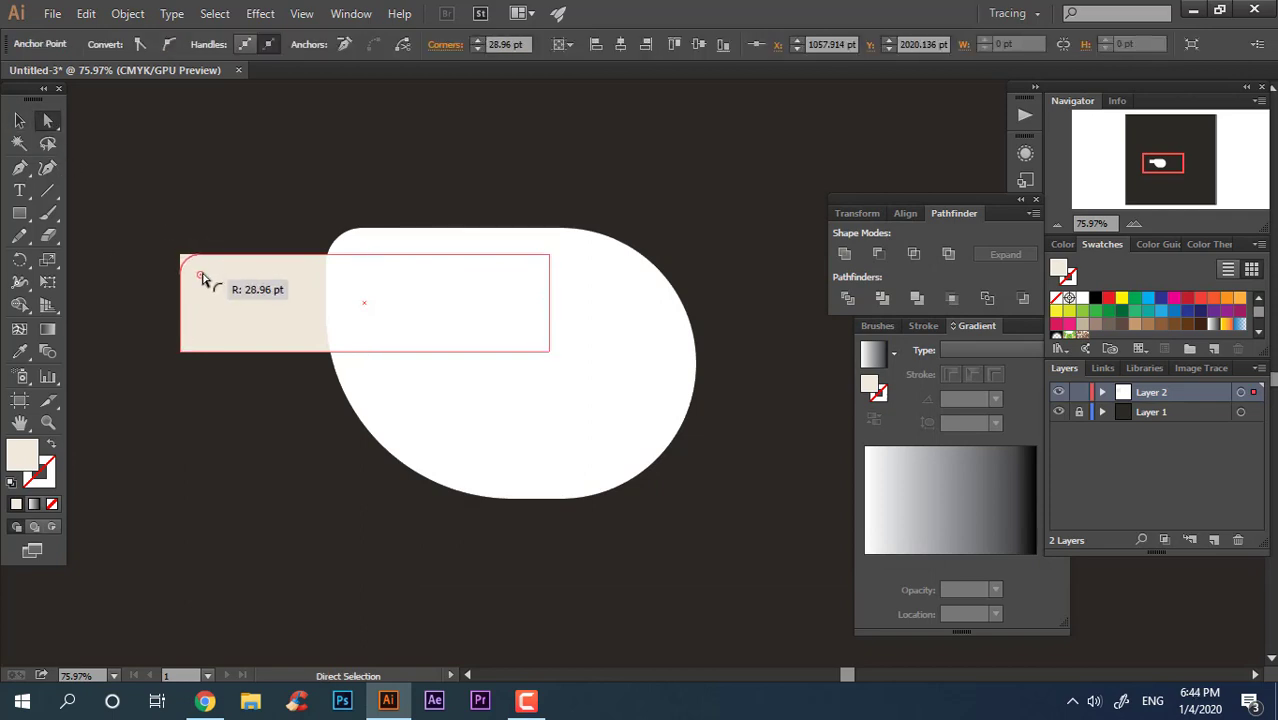
pyautogui.moveTo(196, 346); pyautogui.dragTo(291, 328)
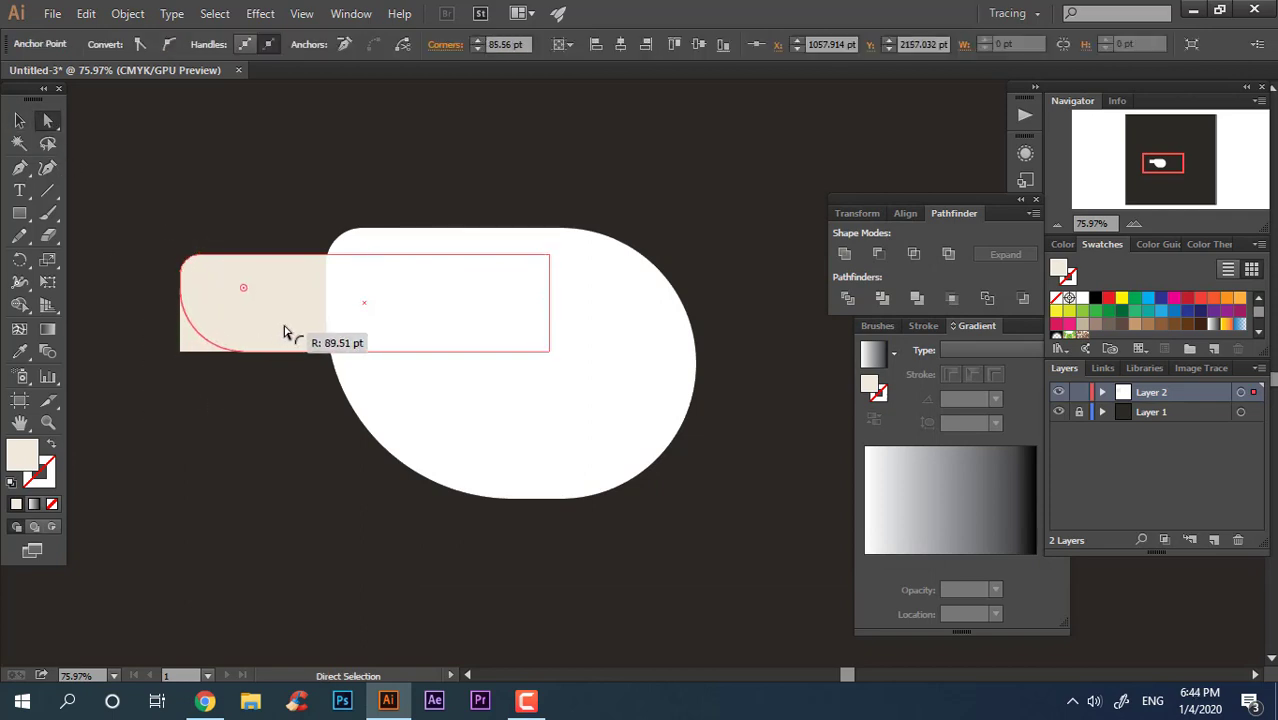
pyautogui.press('v')
pyautogui.click(269, 548)
pyautogui.moveTo(387, 544); pyautogui.dragTo(323, 540)
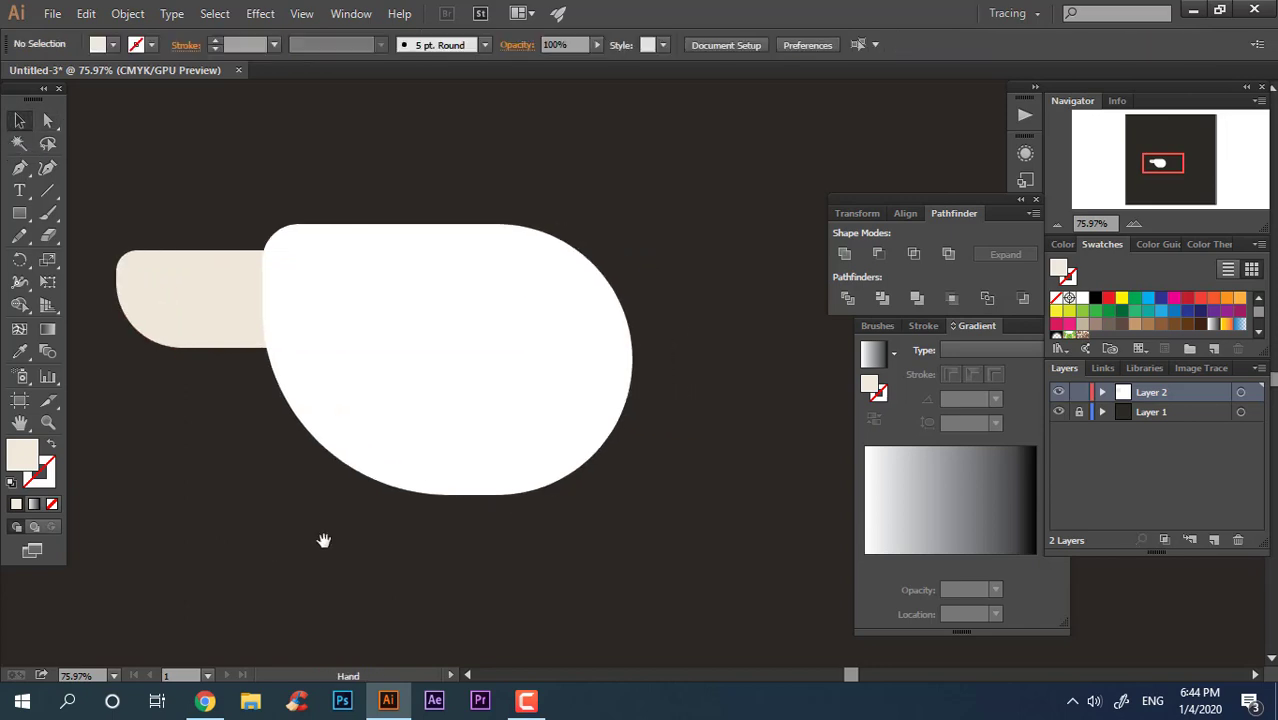
pyautogui.click(20, 214)
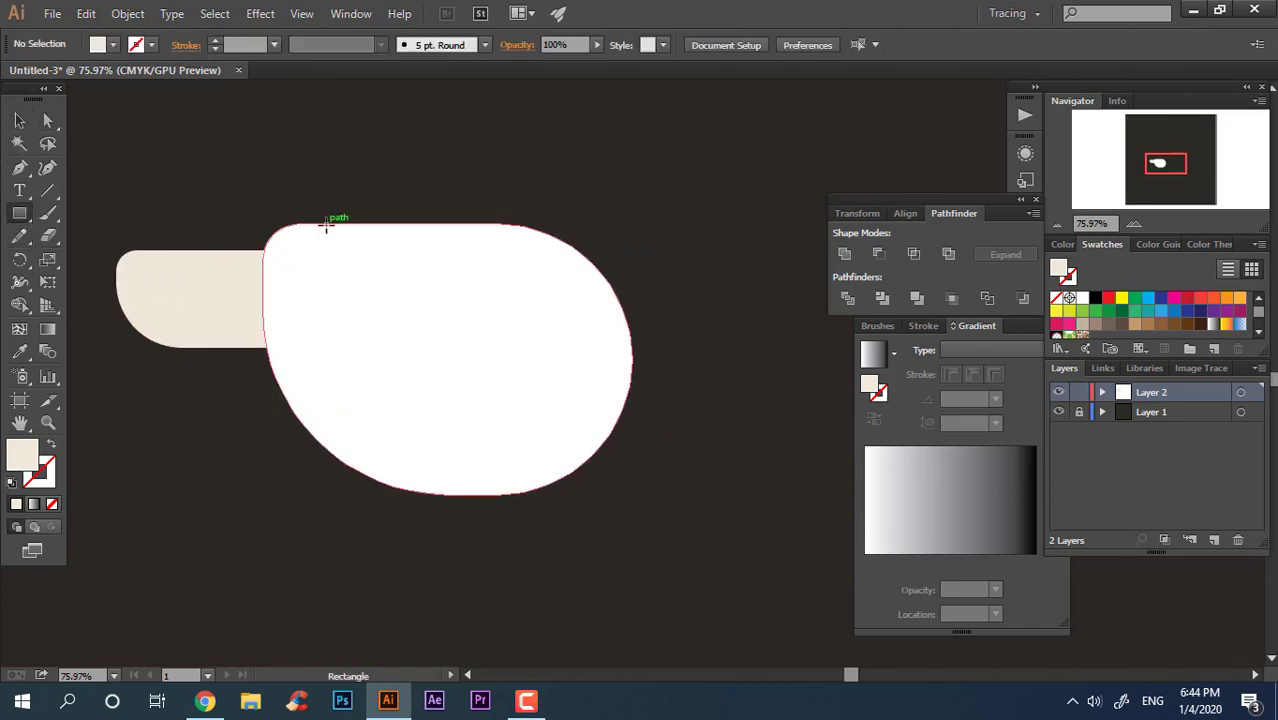
# - Add a narrow #4C4840 bar with rounded bottom at the body's top, plus a copy to its right
pyautogui.moveTo(327, 224); pyautogui.dragTo(367, 370)
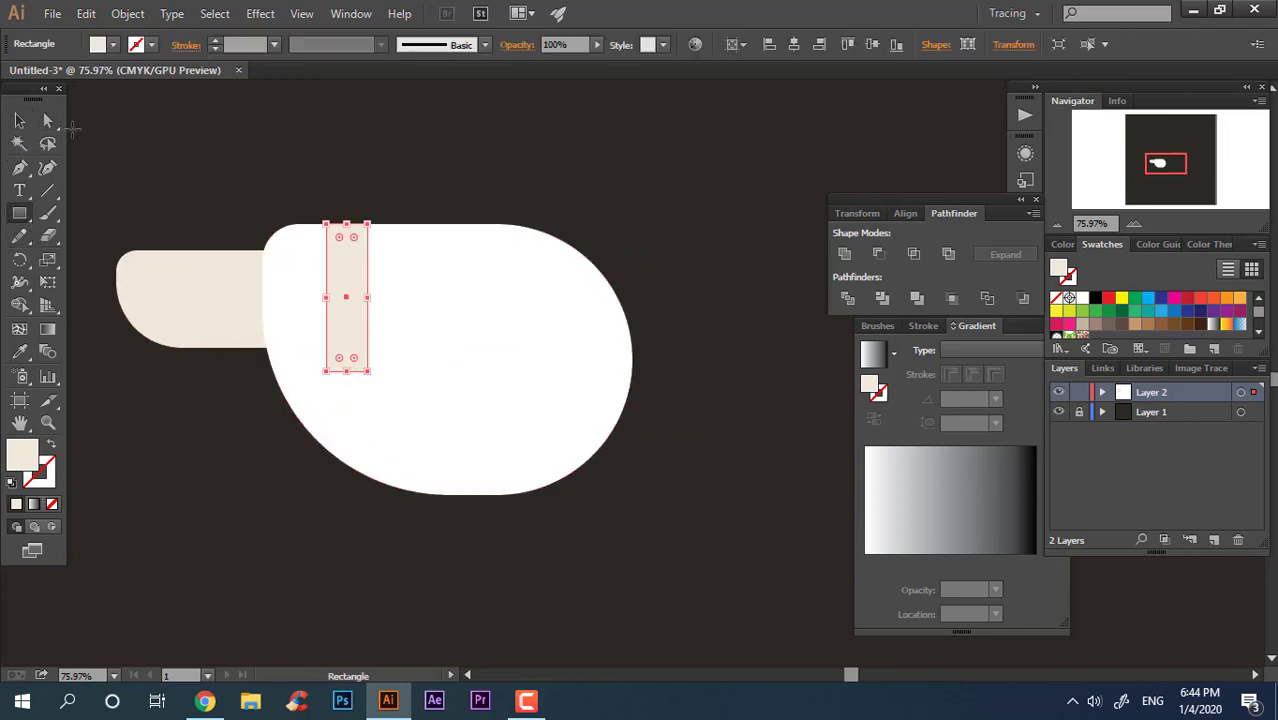
pyautogui.press('a')
pyautogui.moveTo(367, 372)
pyautogui.mouseDown()
pyautogui.moveTo(328, 371)
pyautogui.moveTo(348, 314)
pyautogui.mouseUp()
pyautogui.doubleClick(22, 458)
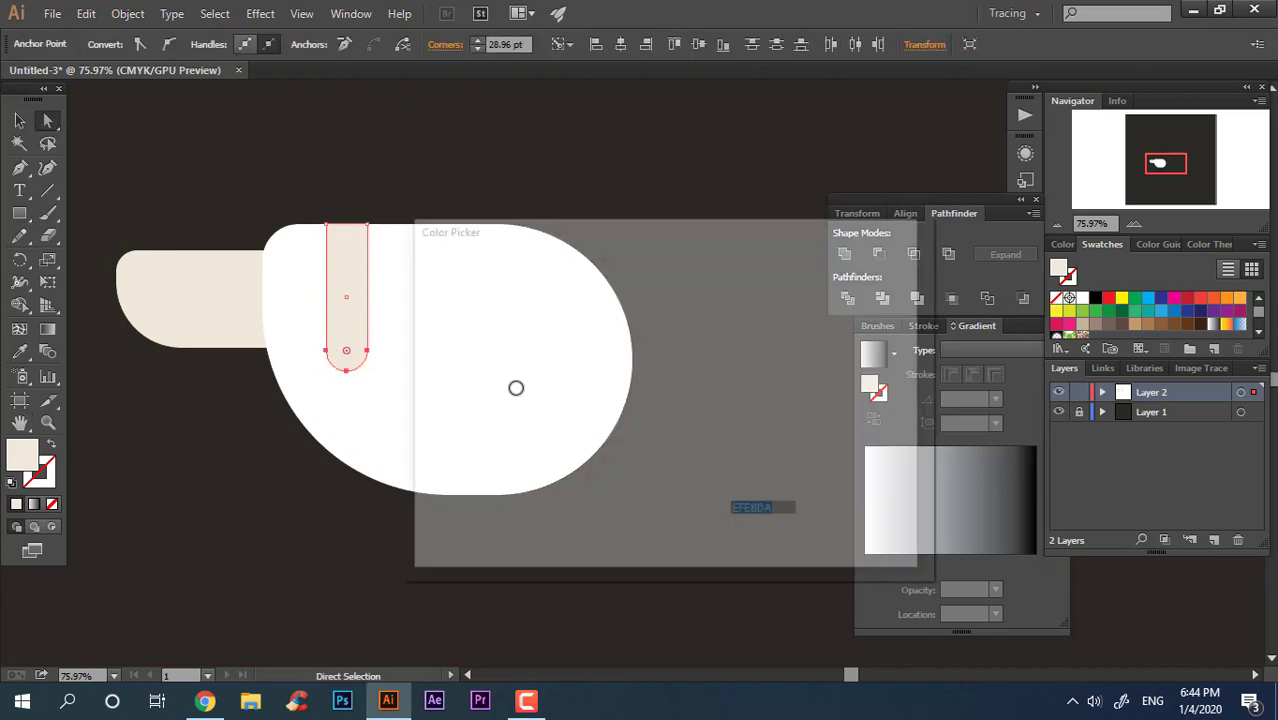
pyautogui.moveTo(448, 439); pyautogui.dragTo(458, 446)
pyautogui.click(898, 299)
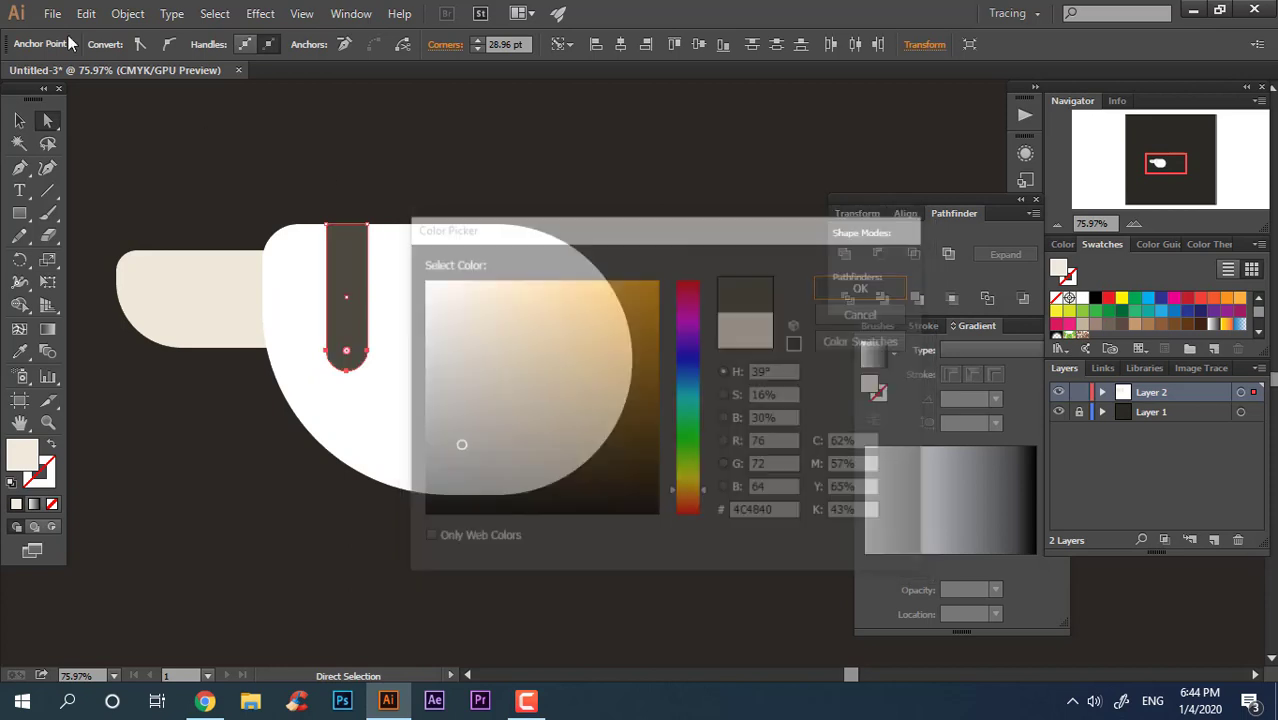
pyautogui.press('v')
pyautogui.hotkey('ctrl', 'shift', 'a')
pyautogui.moveTo(346, 318); pyautogui.dragTo(410, 317)
# - Draw a tall rectangle above the body for the head
pyautogui.scroll(2, 536, 294)
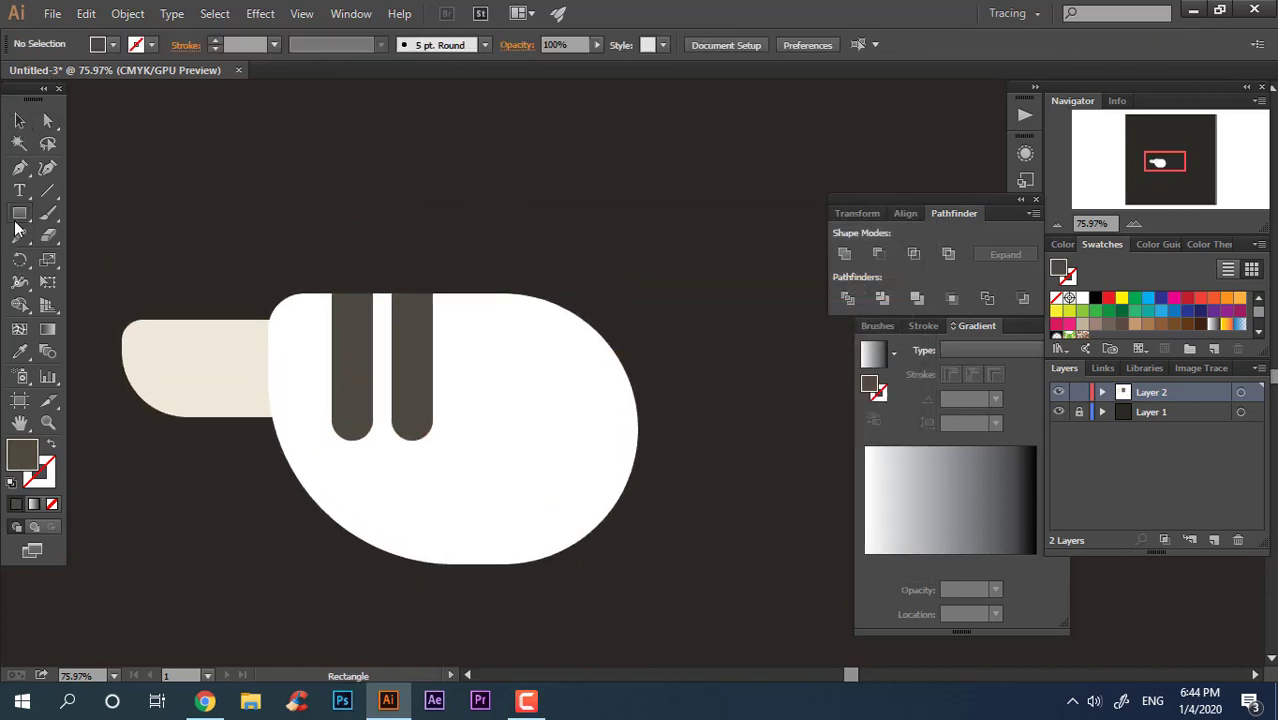
pyautogui.moveTo(614, 389)
pyautogui.mouseDown()
pyautogui.moveTo(485, 134)
pyautogui.moveTo(690, 174)
pyautogui.moveTo(497, 150)
pyautogui.moveTo(562, 419)
pyautogui.mouseUp()
pyautogui.press('a')
# - Send the dark head shape behind the body and widen it to the left
pyautogui.hotkey('ctrl', 'shift', '[')
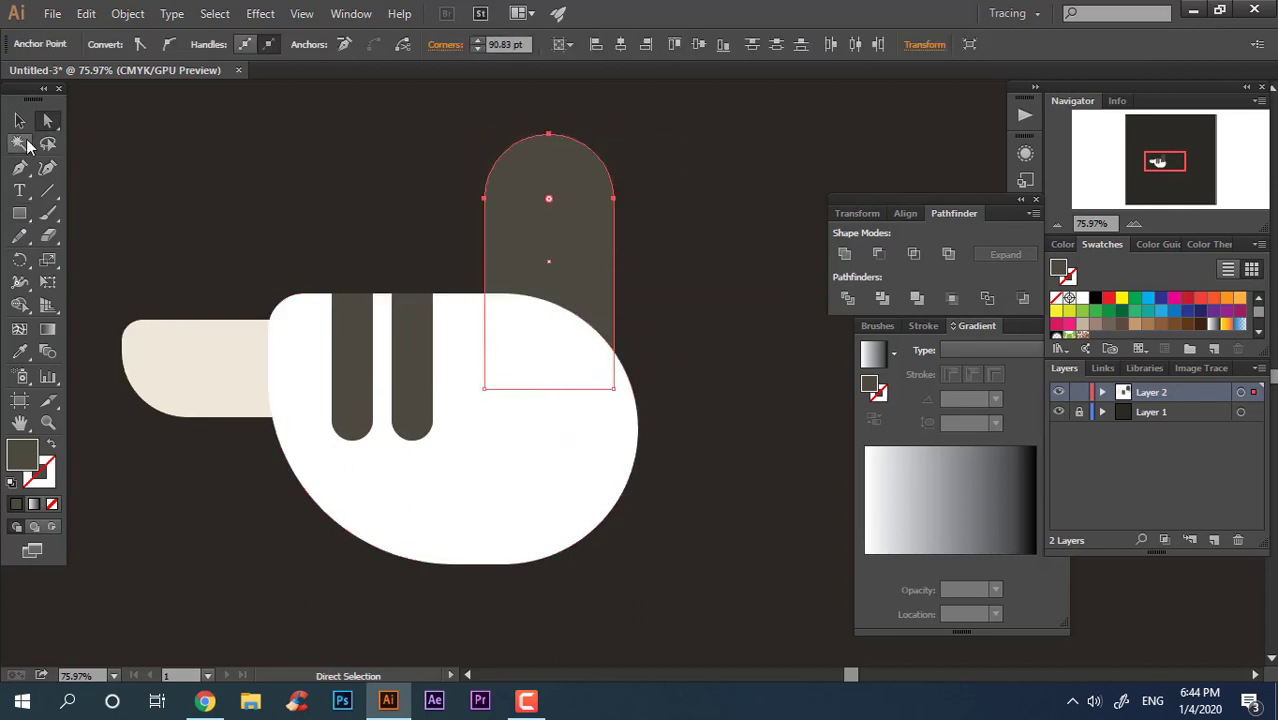
pyautogui.click(21, 122)
pyautogui.click(400, 245)
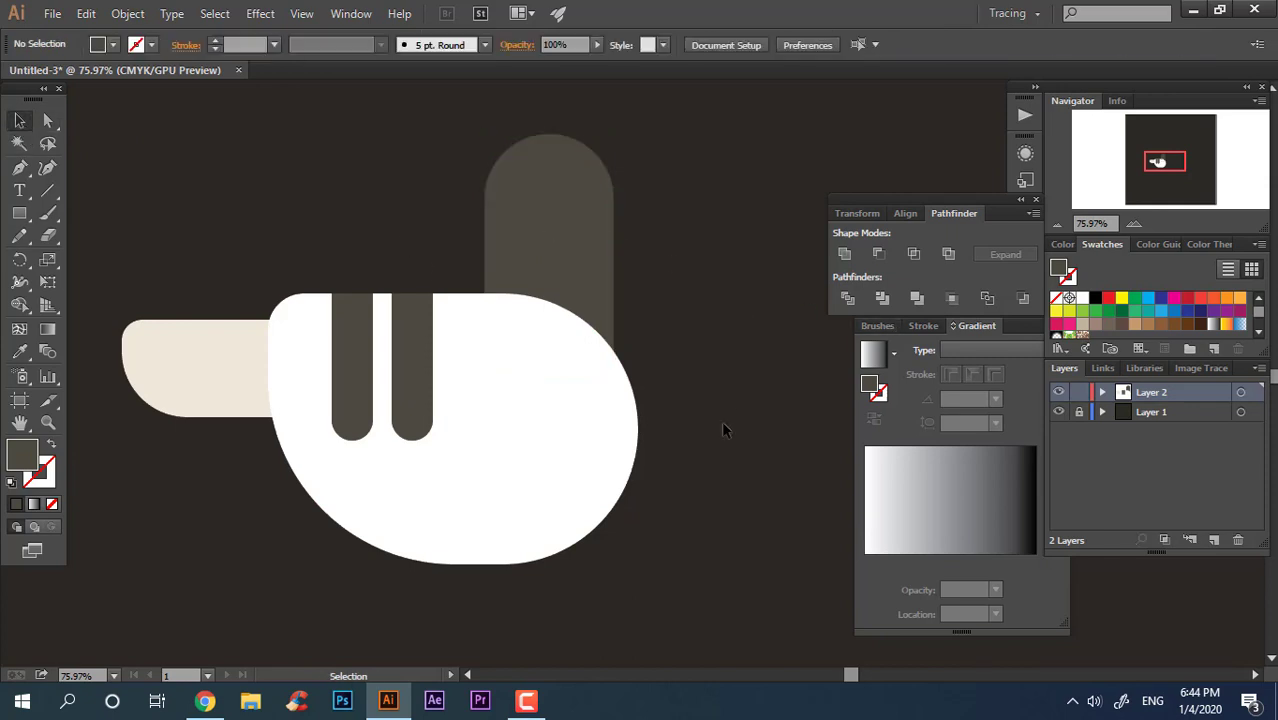
pyautogui.click(536, 214)
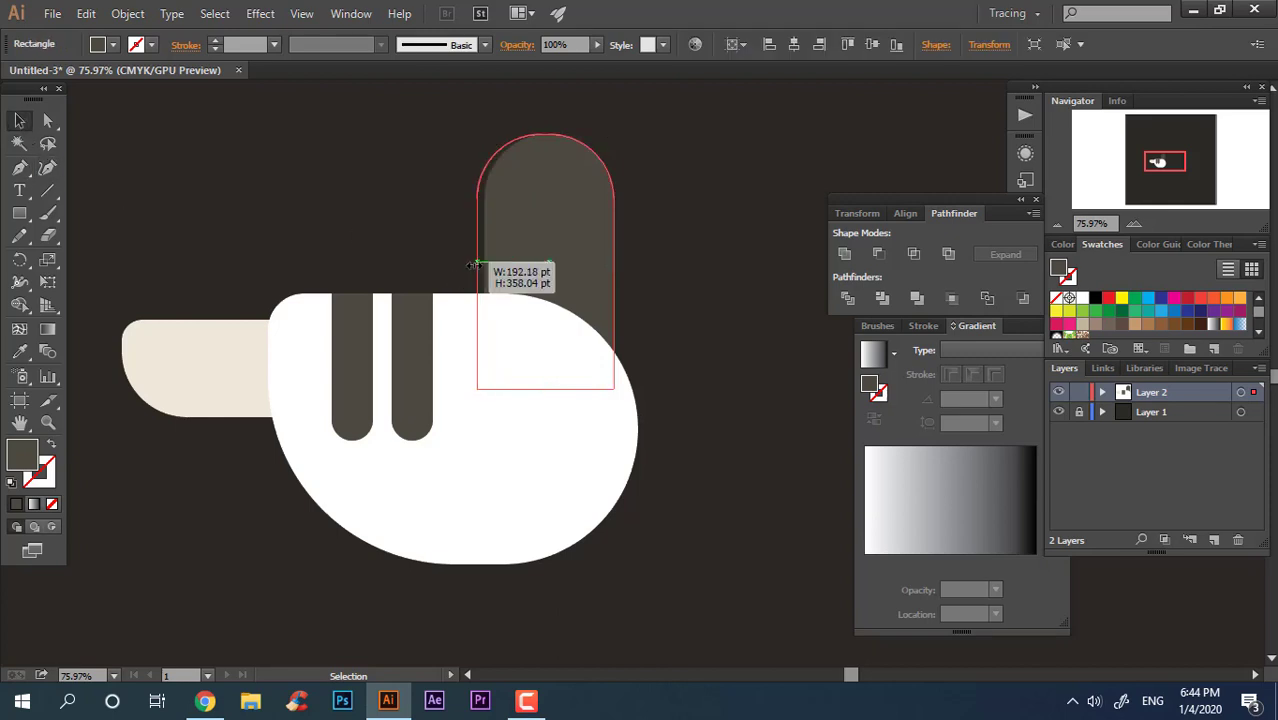
pyautogui.moveTo(484, 262); pyautogui.dragTo(459, 262)
# - Round the head's top corners into a full semicircle
pyautogui.press('a')
pyautogui.moveTo(271, 108); pyautogui.dragTo(615, 251)
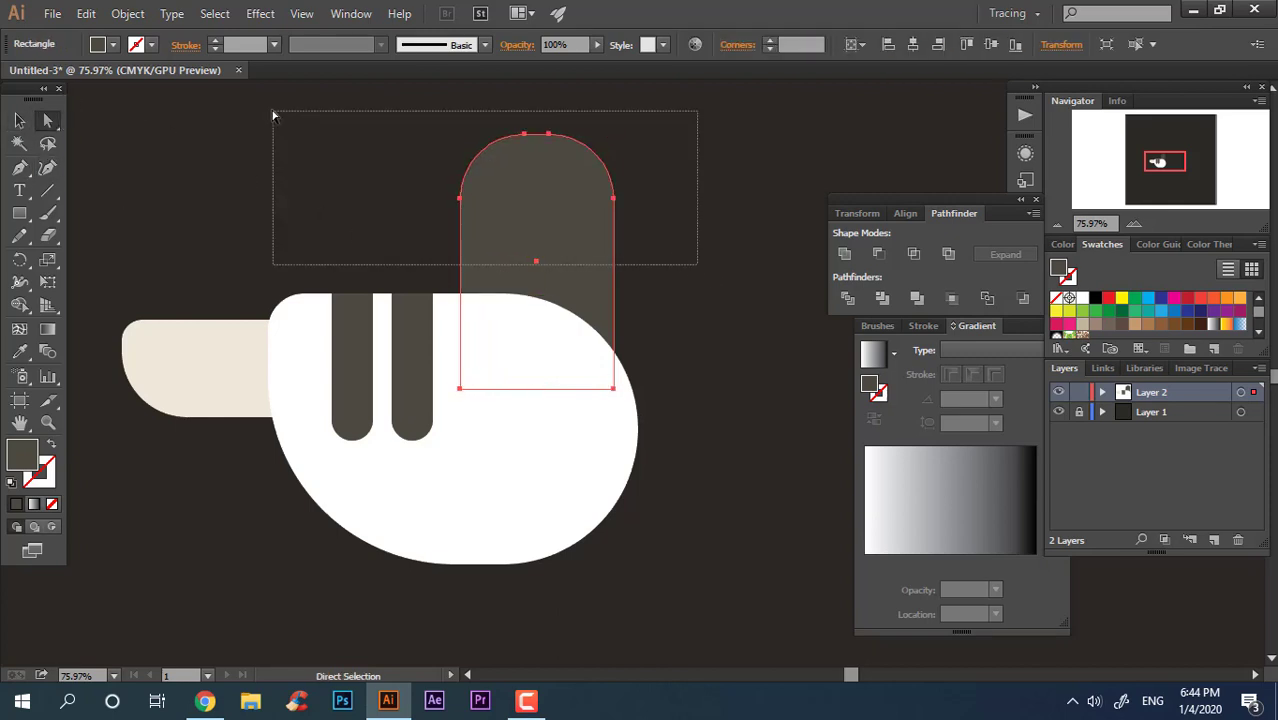
pyautogui.moveTo(533, 263); pyautogui.dragTo(525, 471)
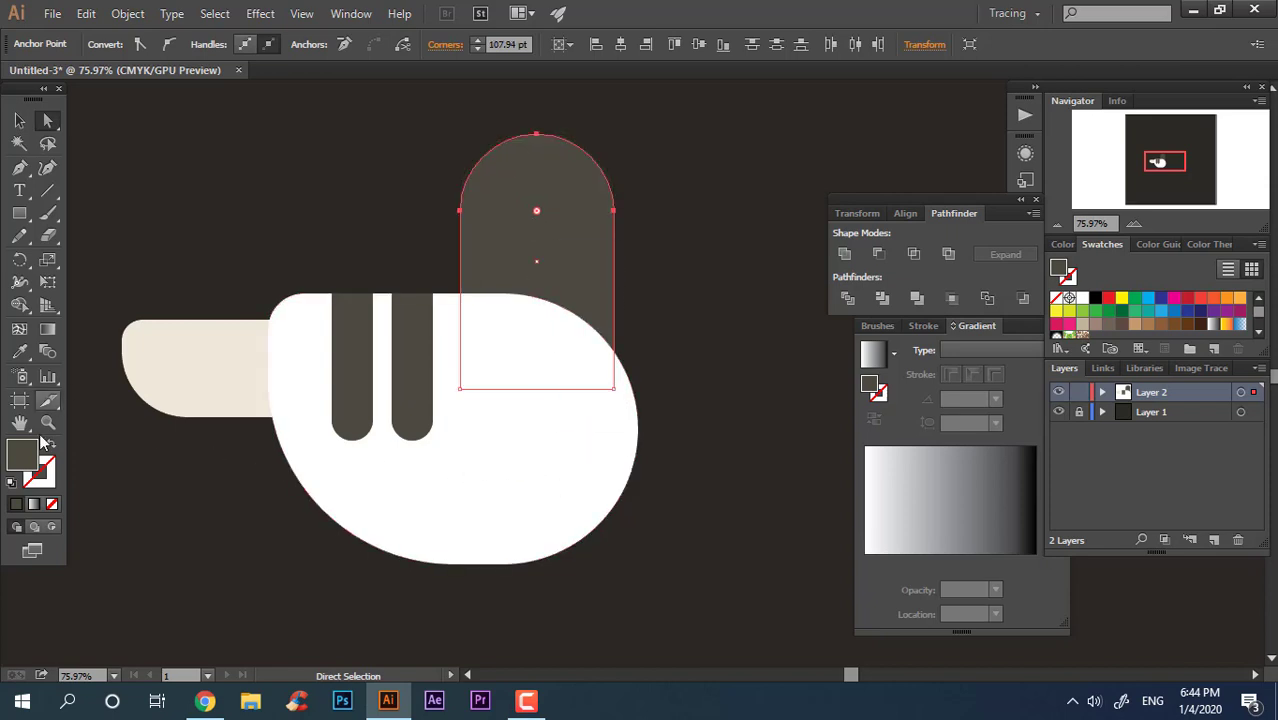
pyautogui.click(20, 121)
pyautogui.click(759, 334)
pyautogui.press('z')
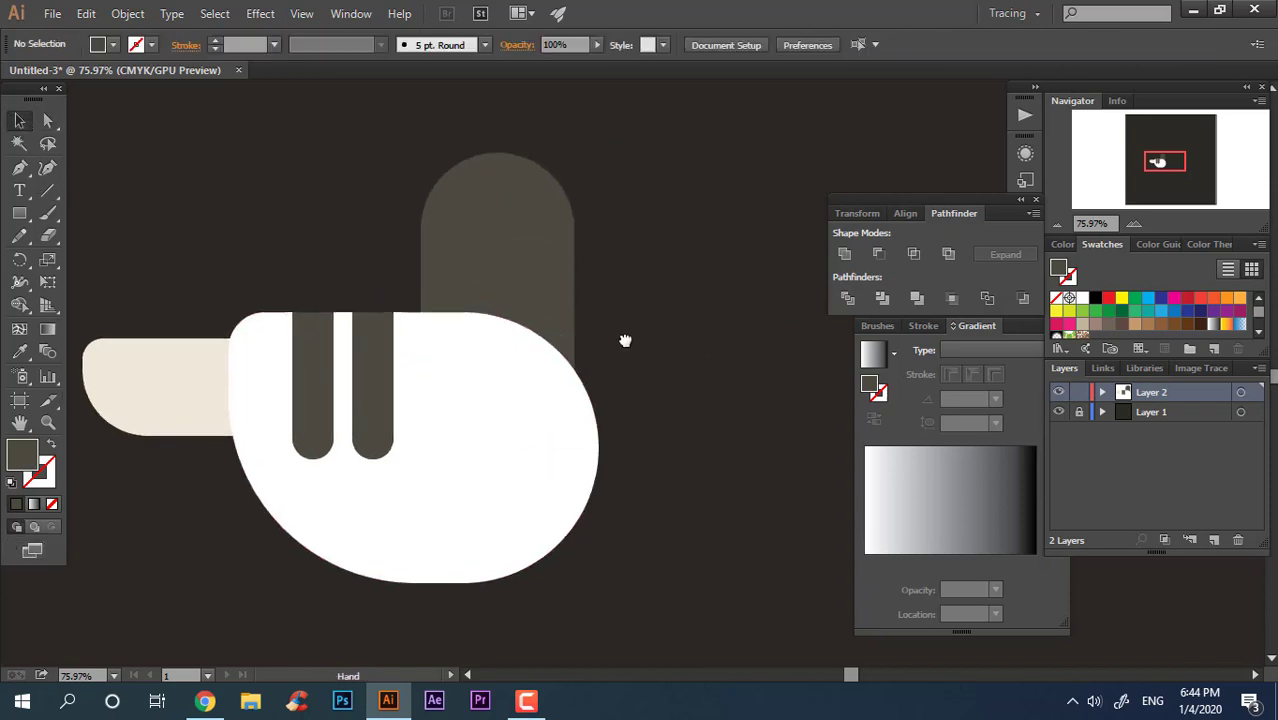
pyautogui.moveTo(625, 343); pyautogui.dragTo(705, 428)
# - Draw a closed triangular beak on the head's right side and fill it orange
pyautogui.click(19, 168)
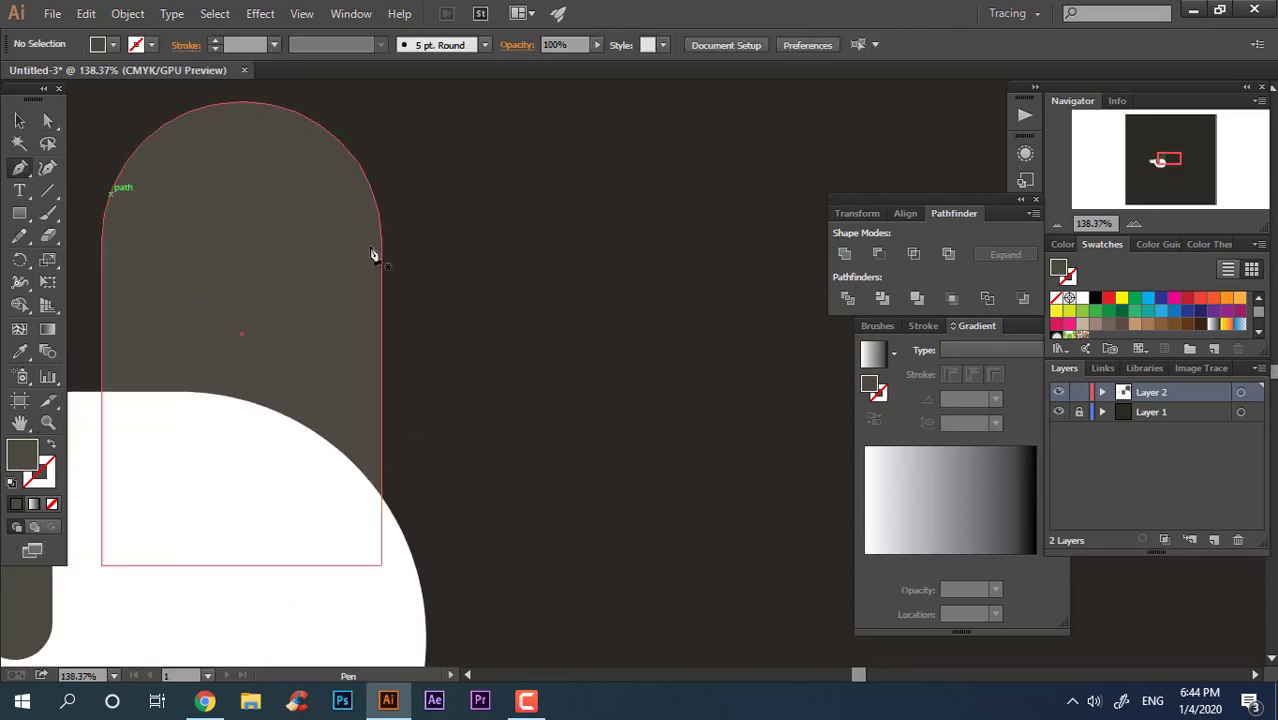
pyautogui.click(362, 219)
pyautogui.click(451, 282)
pyautogui.click(451, 305)
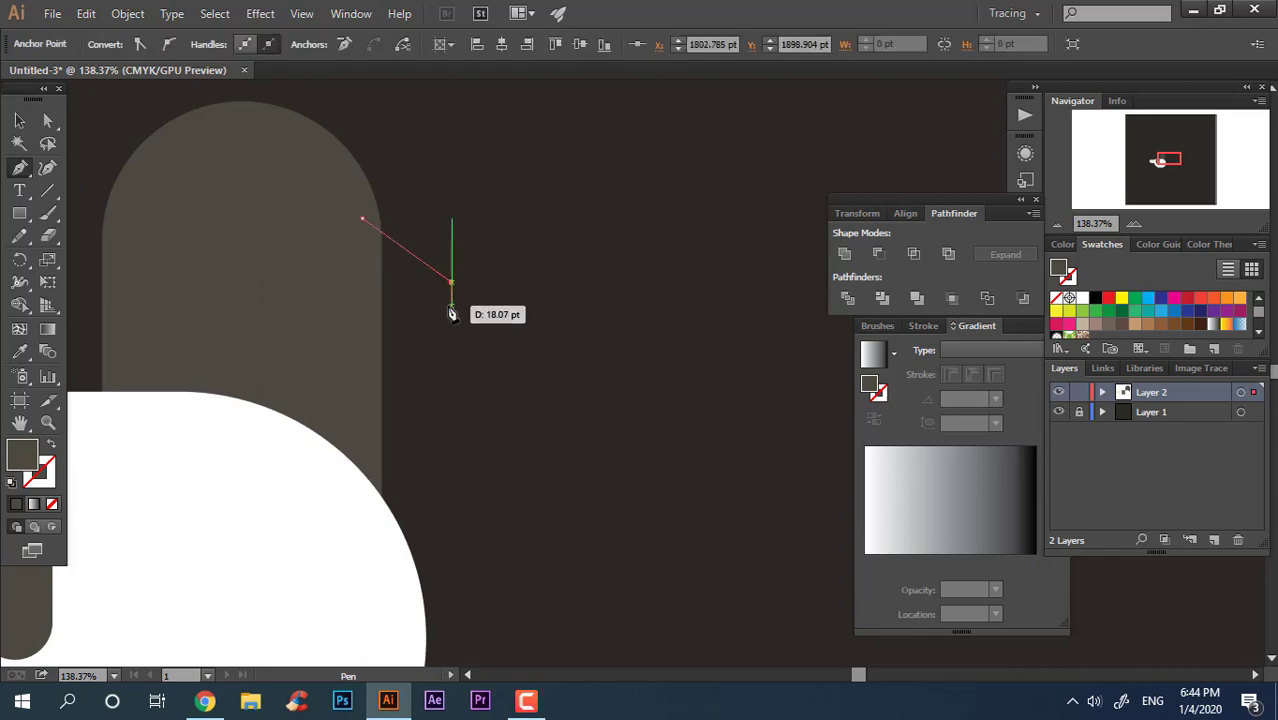
pyautogui.click(352, 298)
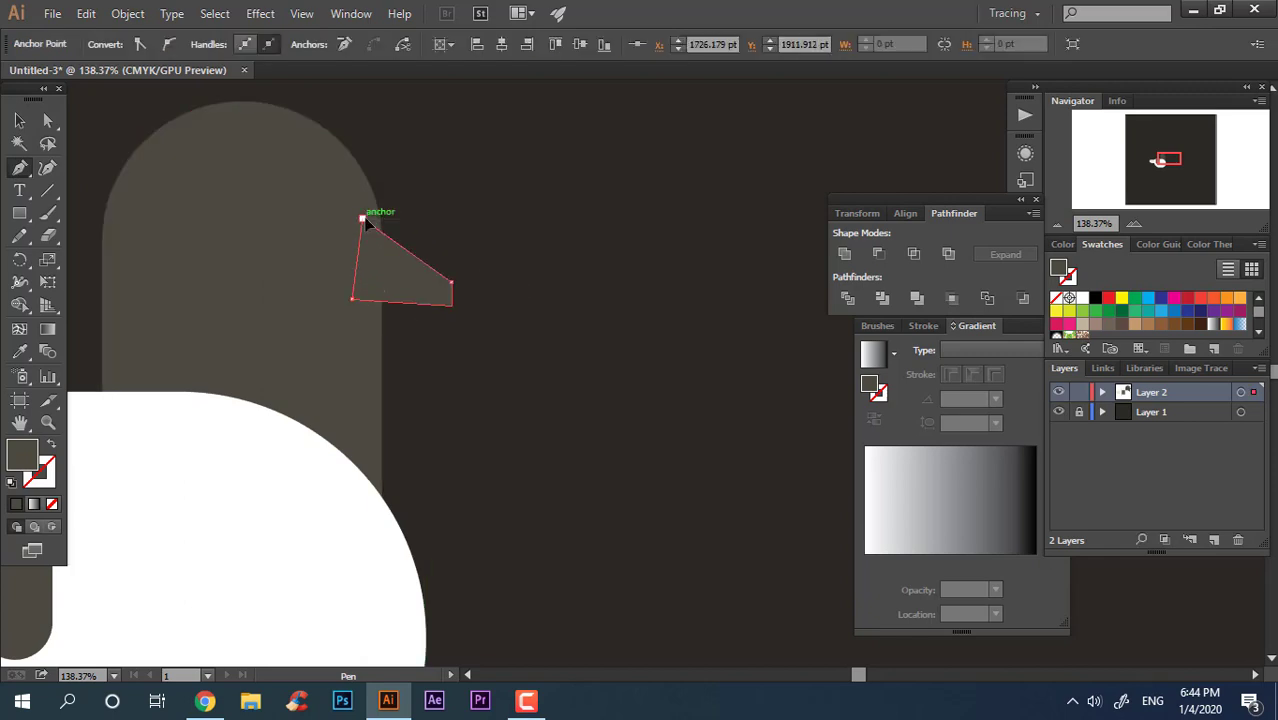
pyautogui.click(1228, 300)
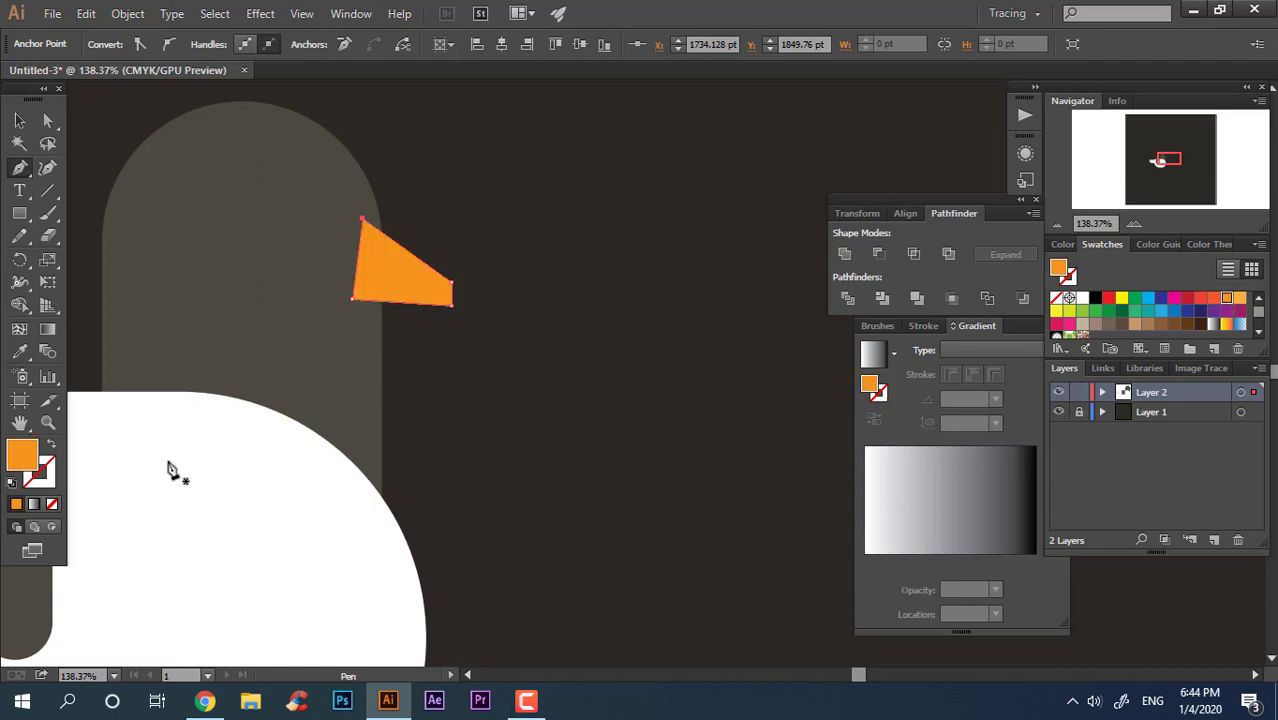
# - Round off the beak's tip
pyautogui.click(20, 120)
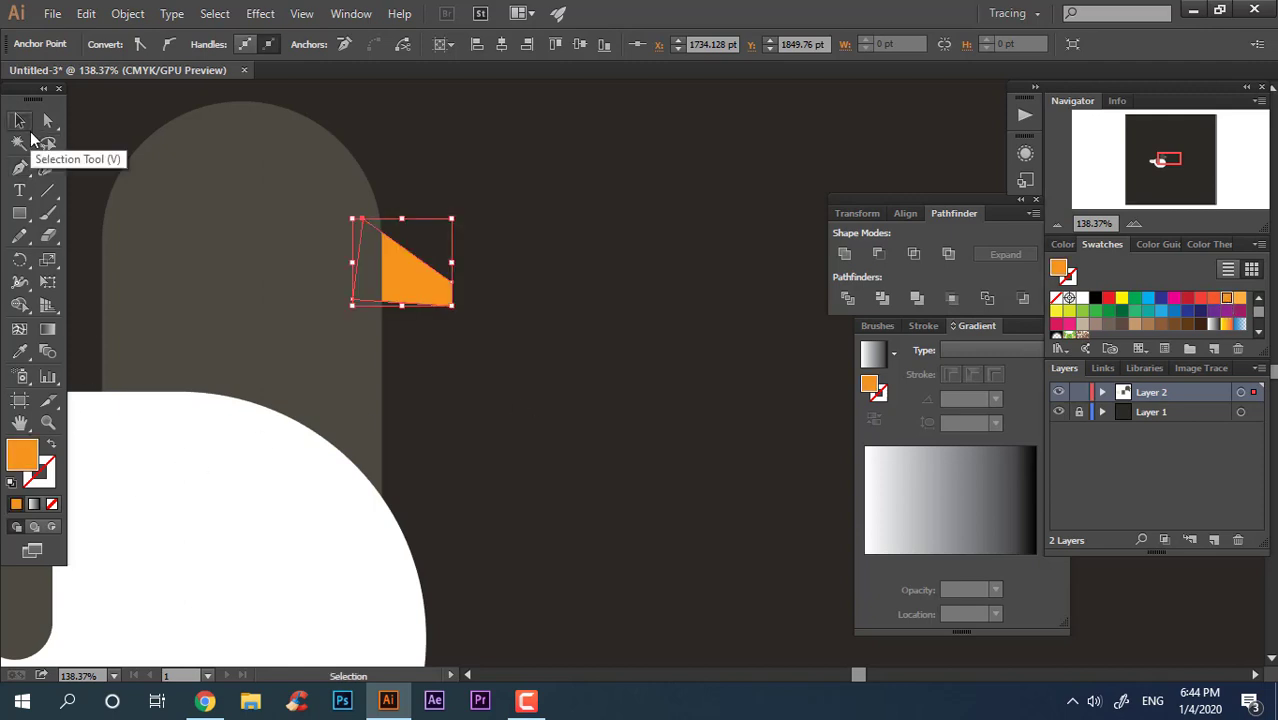
pyautogui.click(50, 120)
pyautogui.click(448, 303)
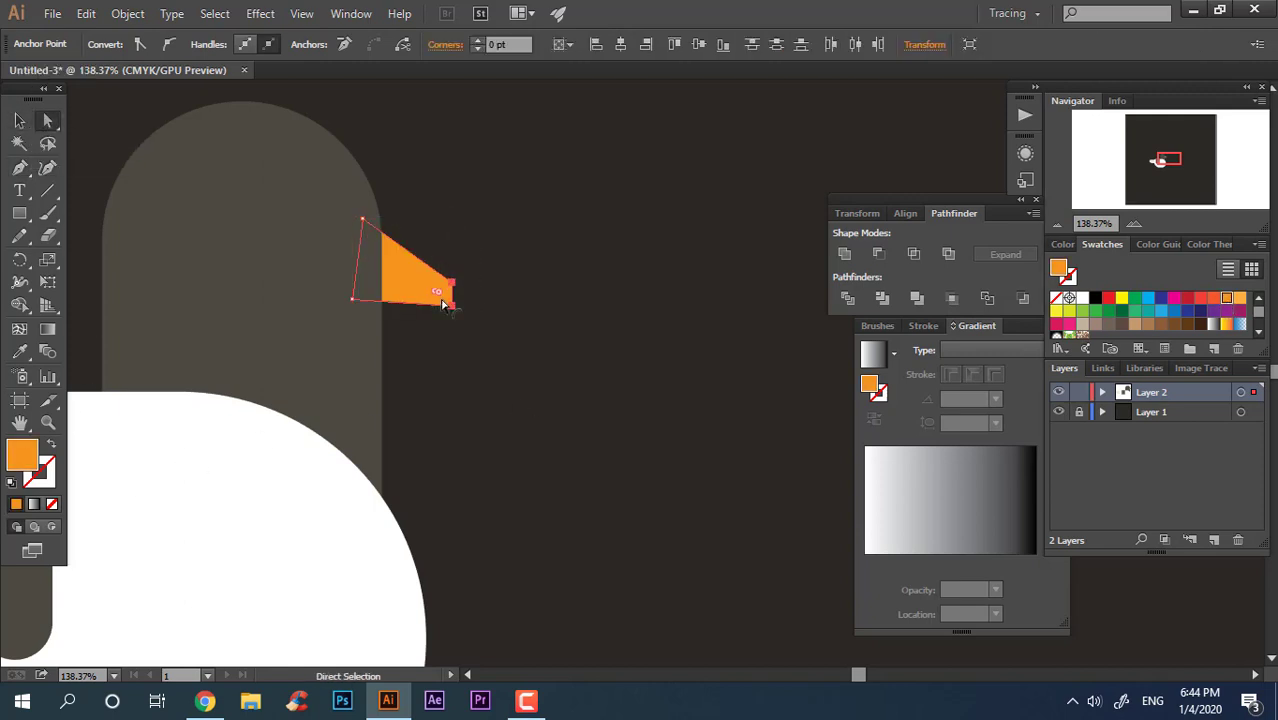
pyautogui.moveTo(441, 292); pyautogui.dragTo(405, 258)
pyautogui.click(585, 274)
pyautogui.hscroll(-3, 656, 252)
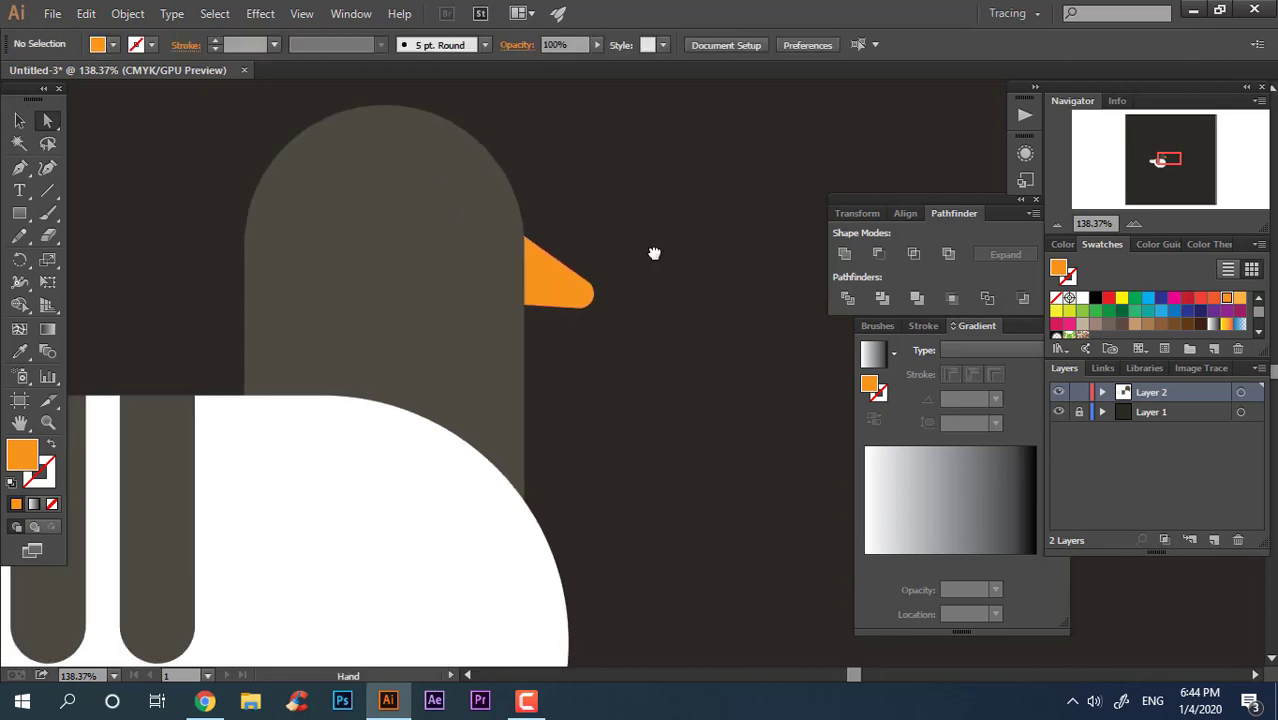
# - Draw a white circle for the eye and move it up and left on the head
pyautogui.moveTo(20, 213); pyautogui.dragTo(116, 259)
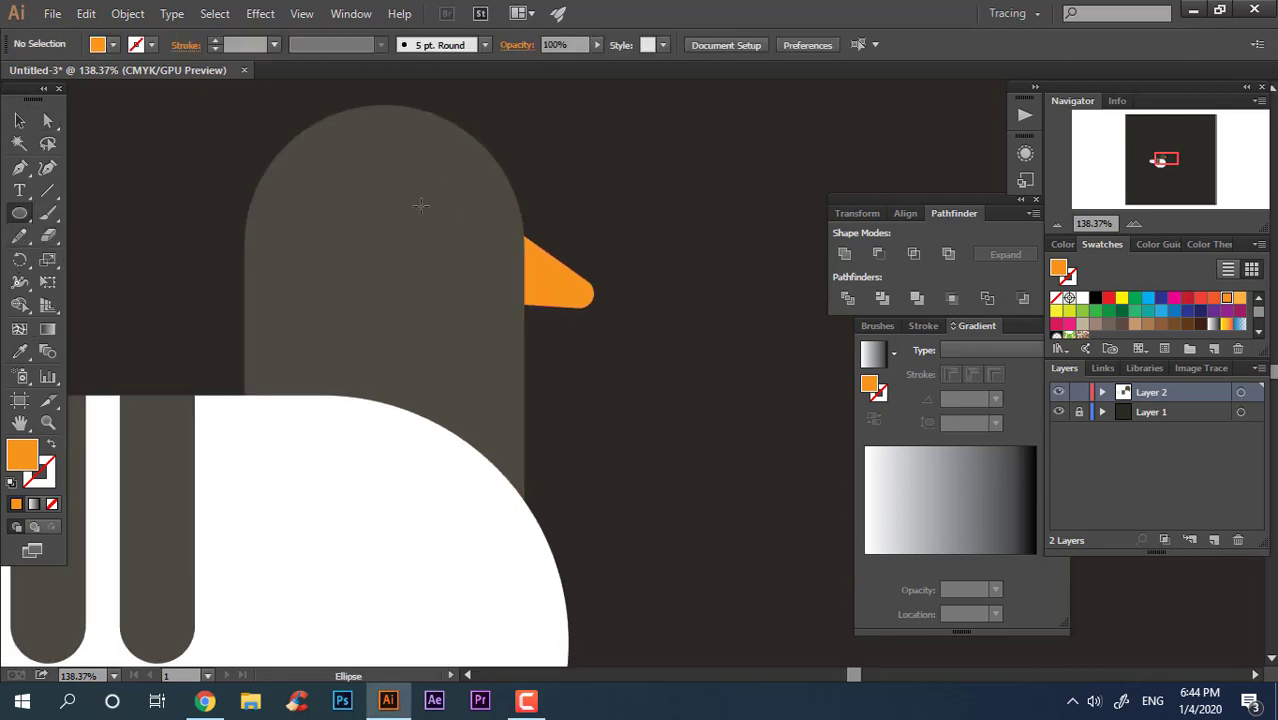
pyautogui.moveTo(339, 158)
pyautogui.mouseDown()
pyautogui.moveTo(494, 332)
pyautogui.moveTo(517, 337)
pyautogui.mouseUp()
pyautogui.click(1083, 302)
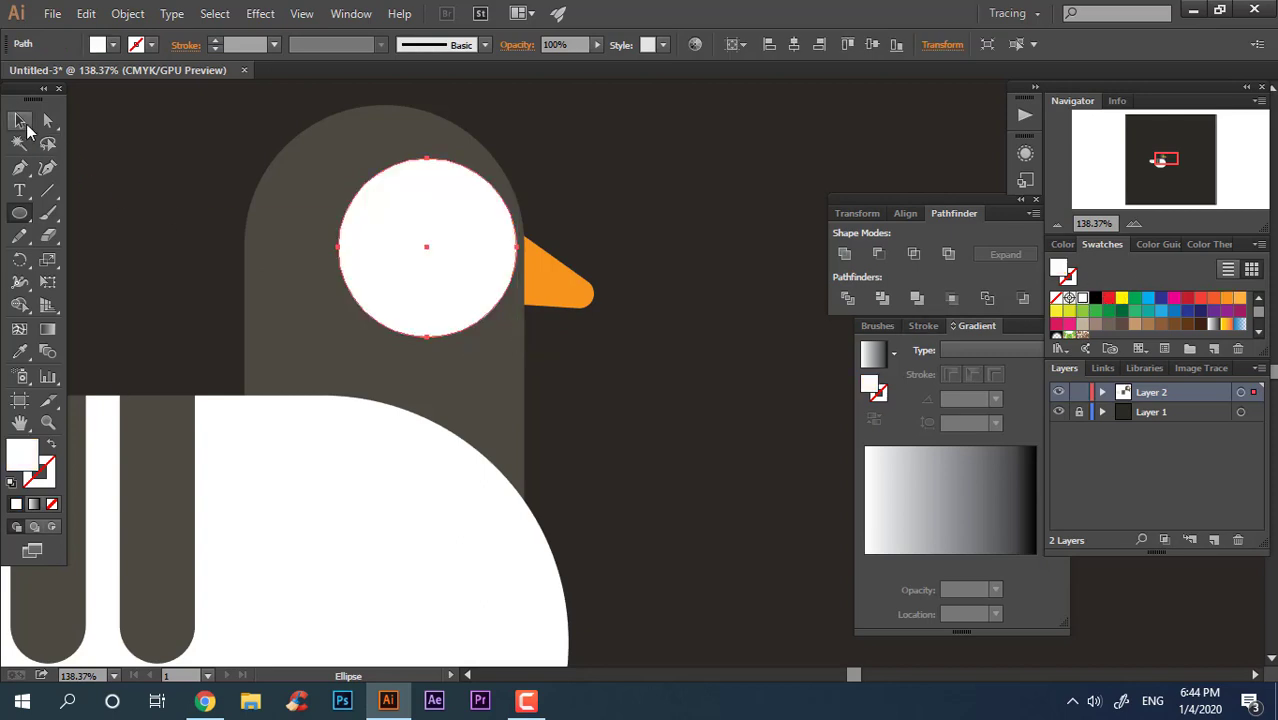
pyautogui.click(20, 120)
pyautogui.moveTo(479, 294); pyautogui.dragTo(462, 240)
pyautogui.click(635, 415)
pyautogui.click(622, 384)
pyautogui.click(447, 274)
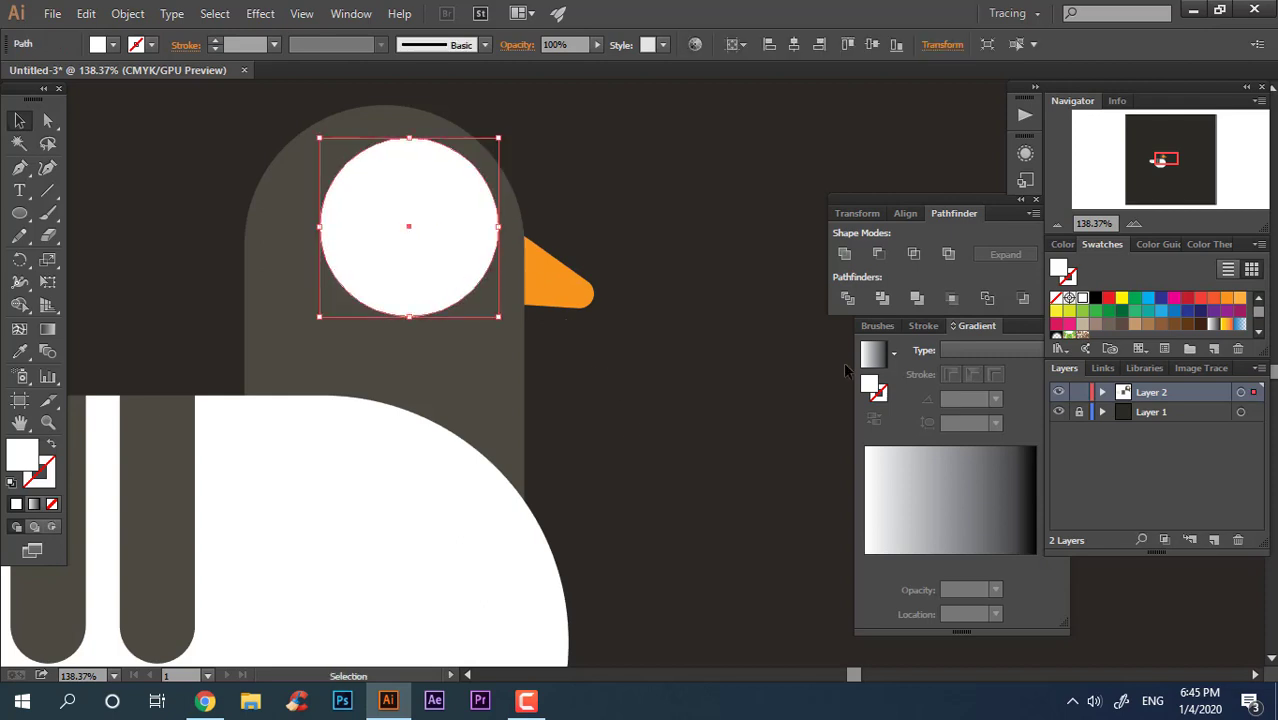
# - Give the eye a light beige fill and save that beige as a new swatch
pyautogui.doubleClick(869, 383)
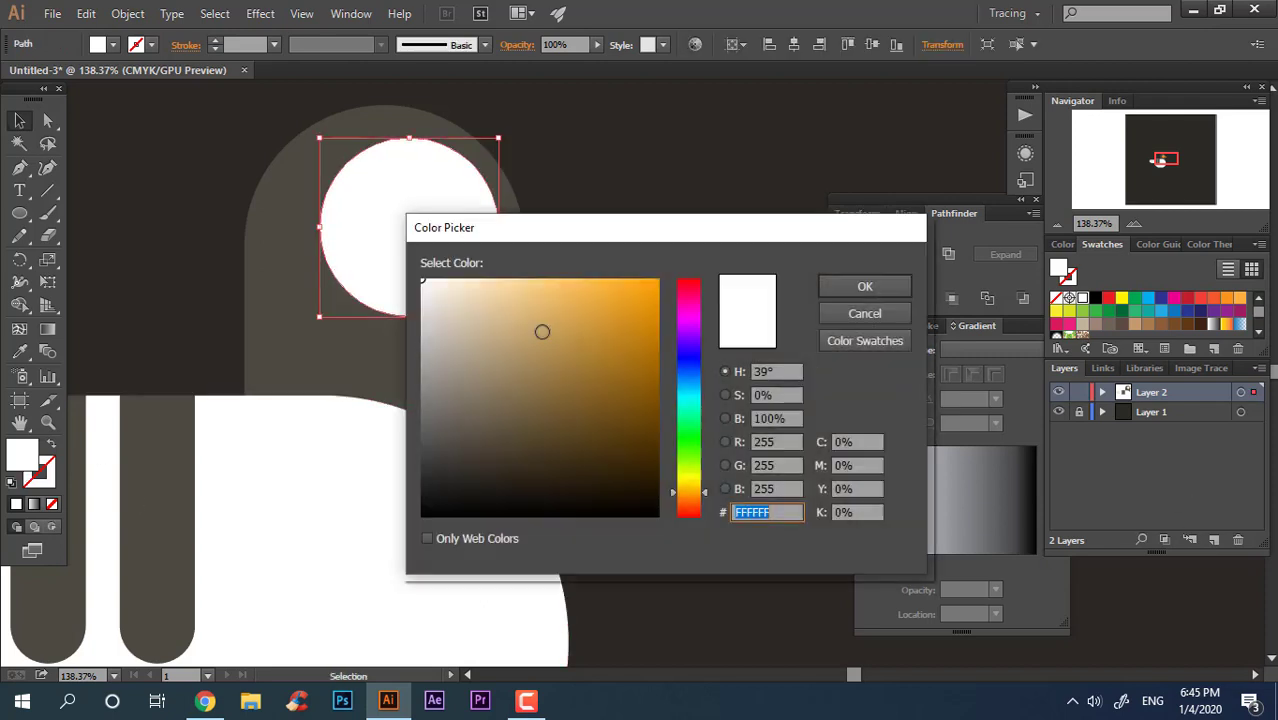
pyautogui.click(446, 326)
pyautogui.click(865, 286)
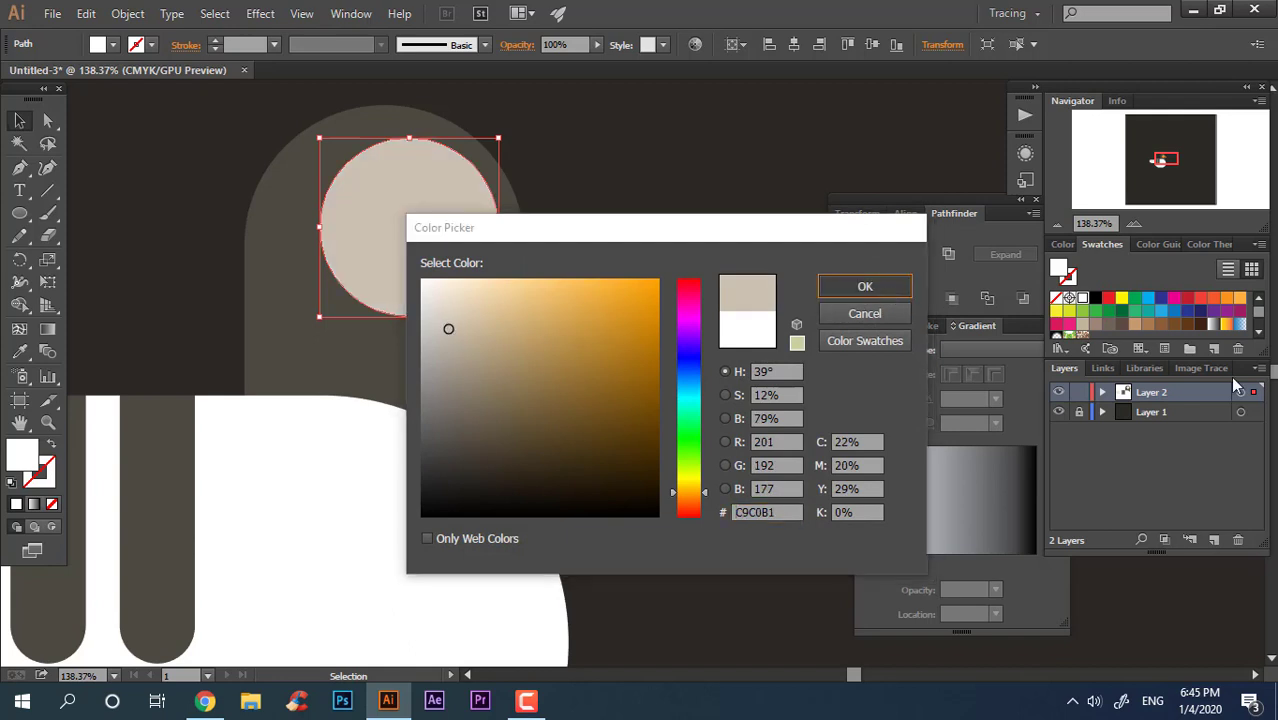
pyautogui.click(1216, 350)
pyautogui.click(600, 470)
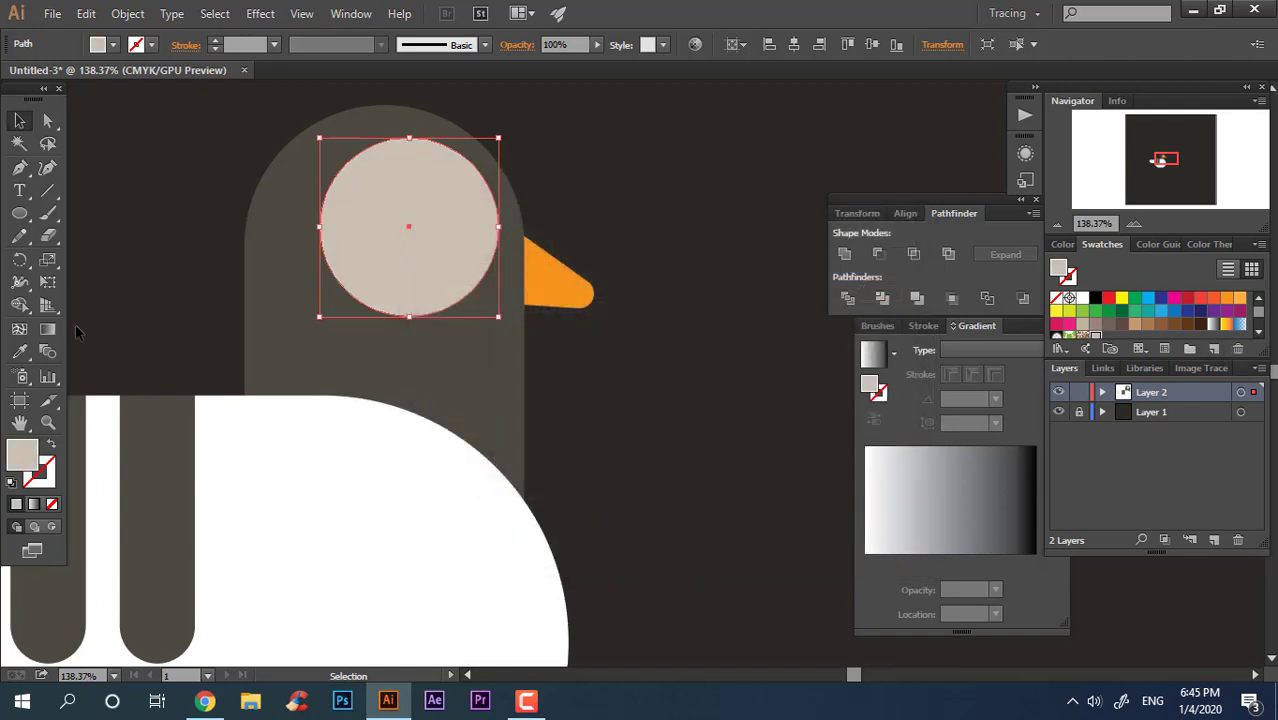
# - Apply a radial gradient to the eye with a white centre stop
pyautogui.click(48, 330)
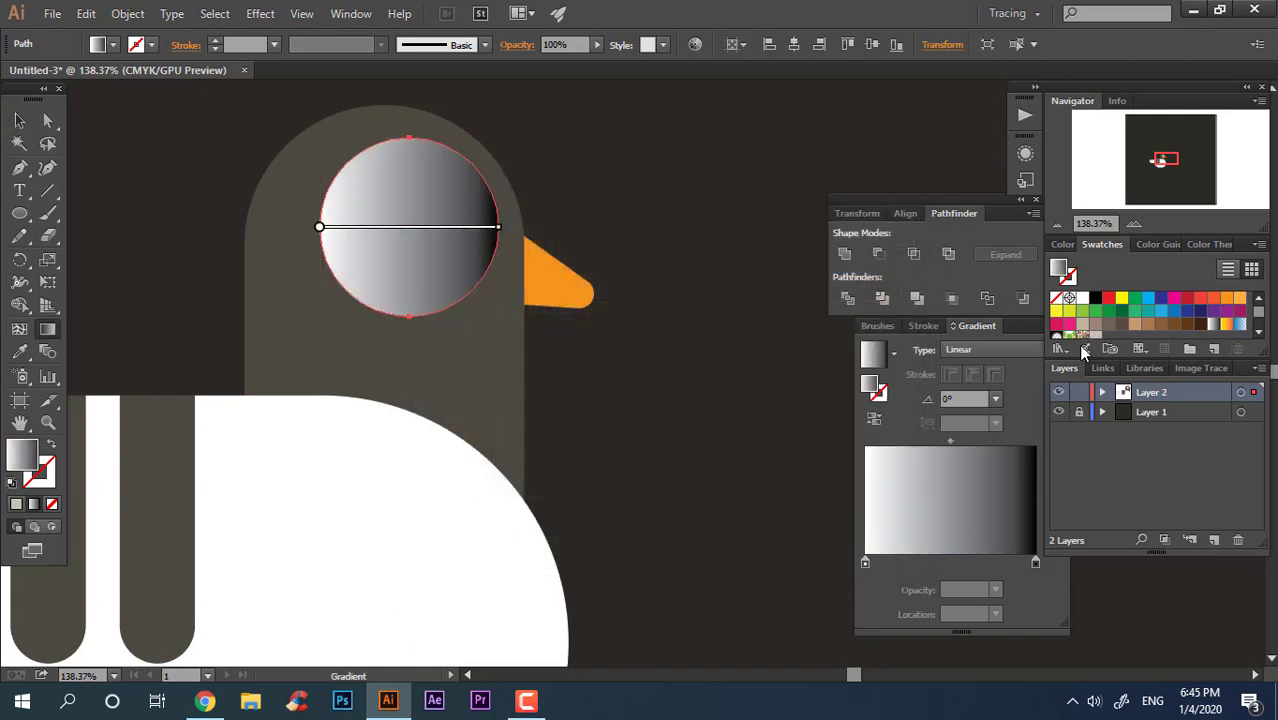
pyautogui.click(990, 357)
pyautogui.click(997, 383)
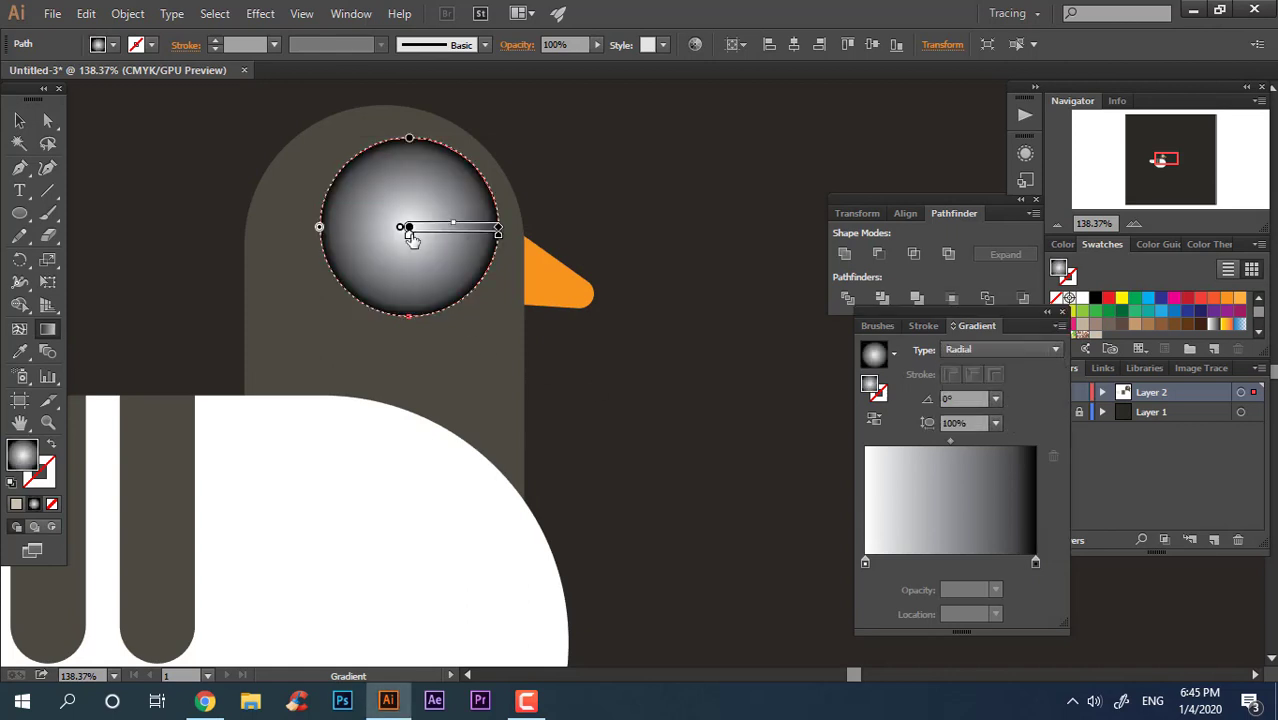
pyautogui.doubleClick(498, 232)
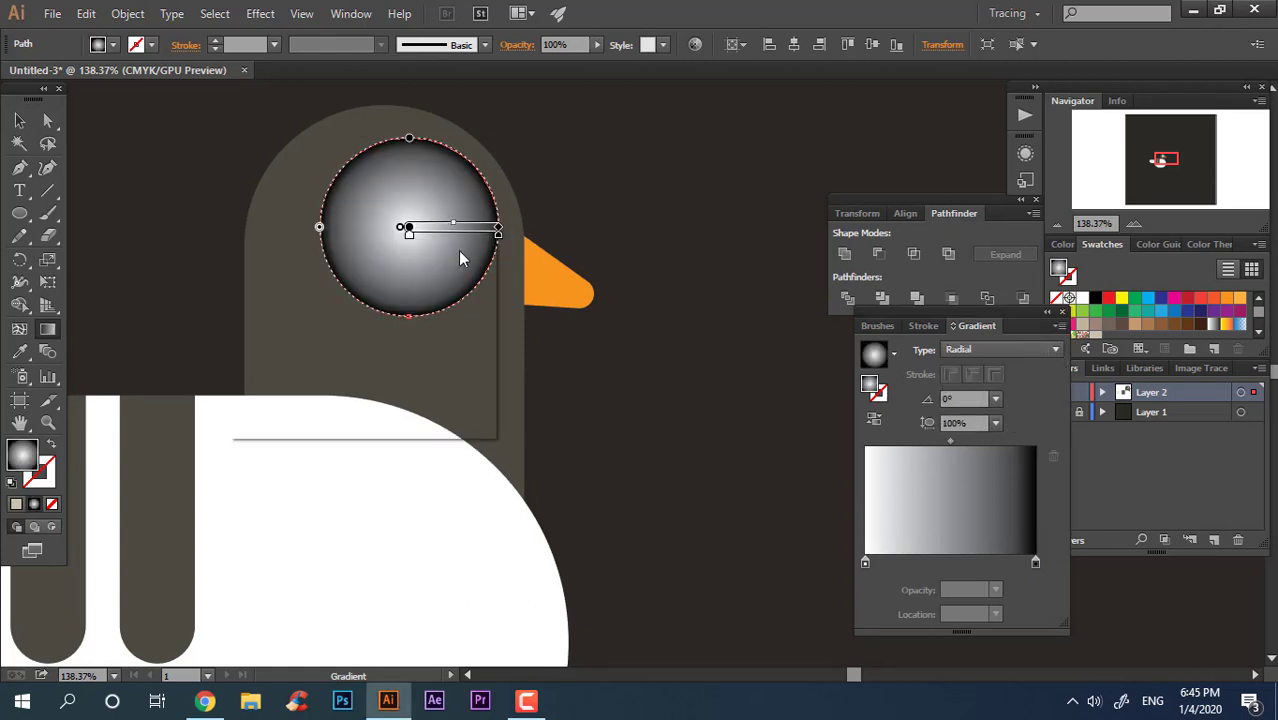
pyautogui.click(401, 228)
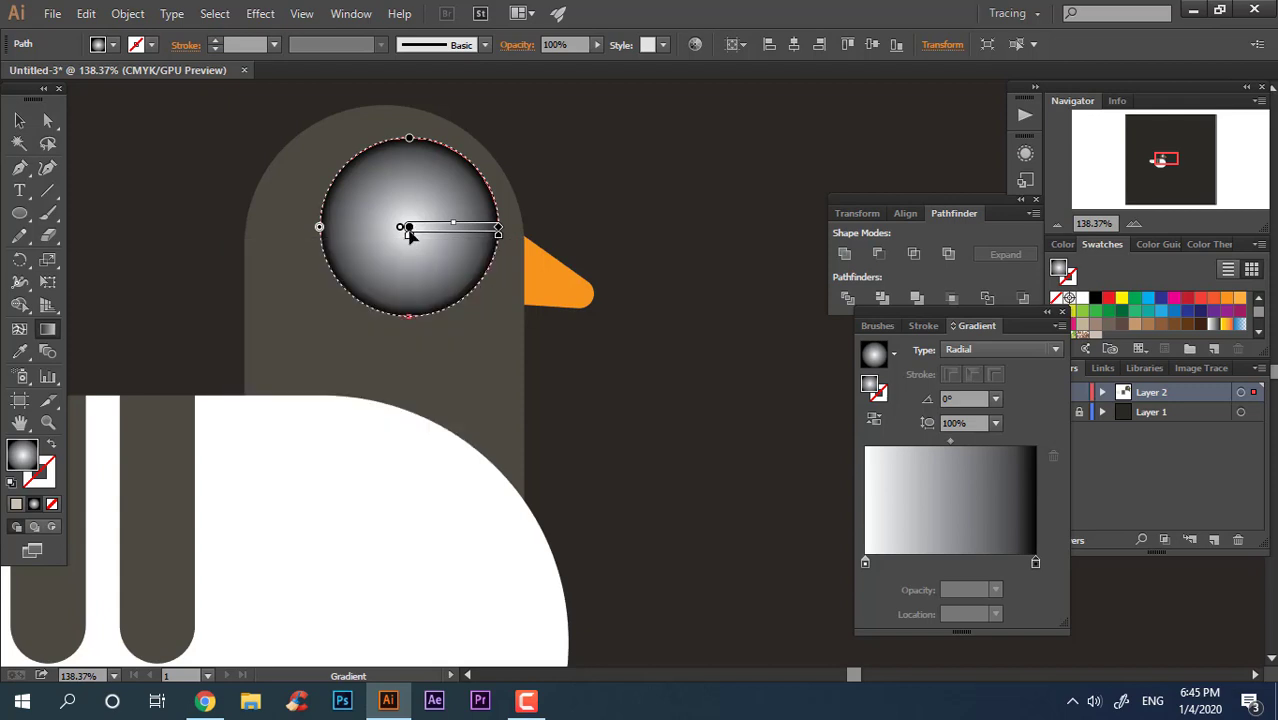
pyautogui.doubleClick(401, 228)
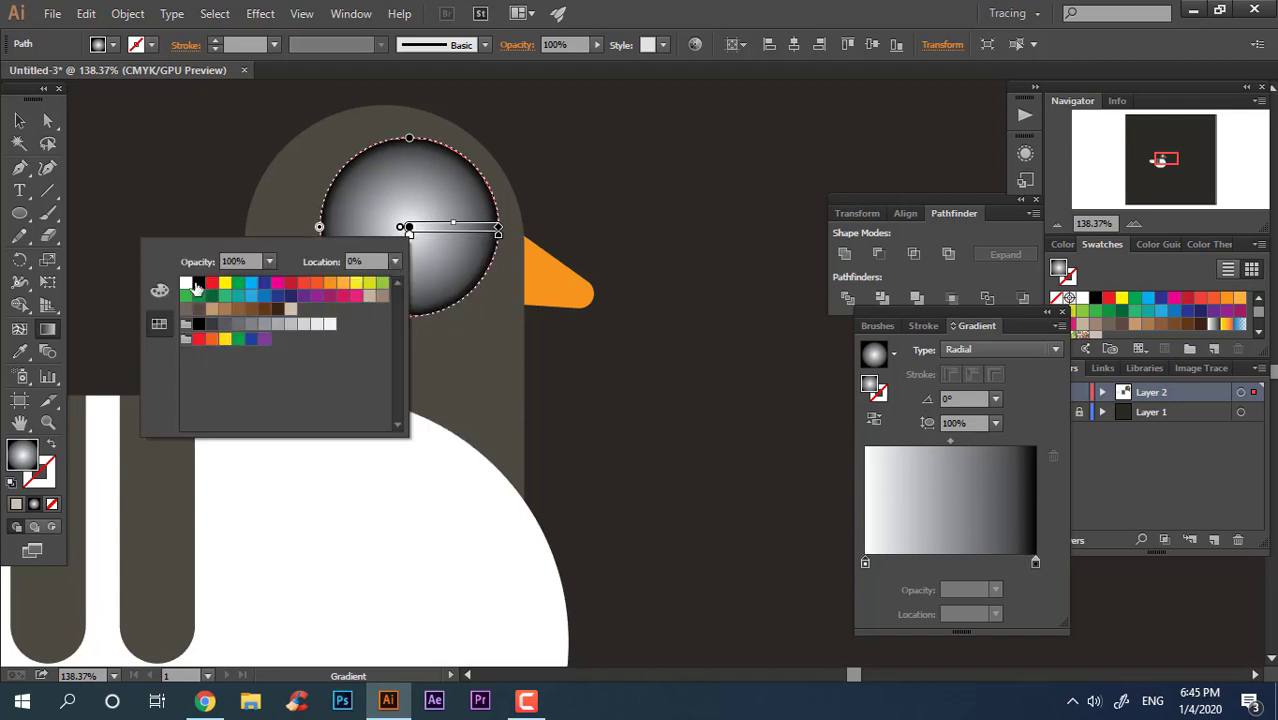
pyautogui.click(190, 284)
pyautogui.click(496, 240)
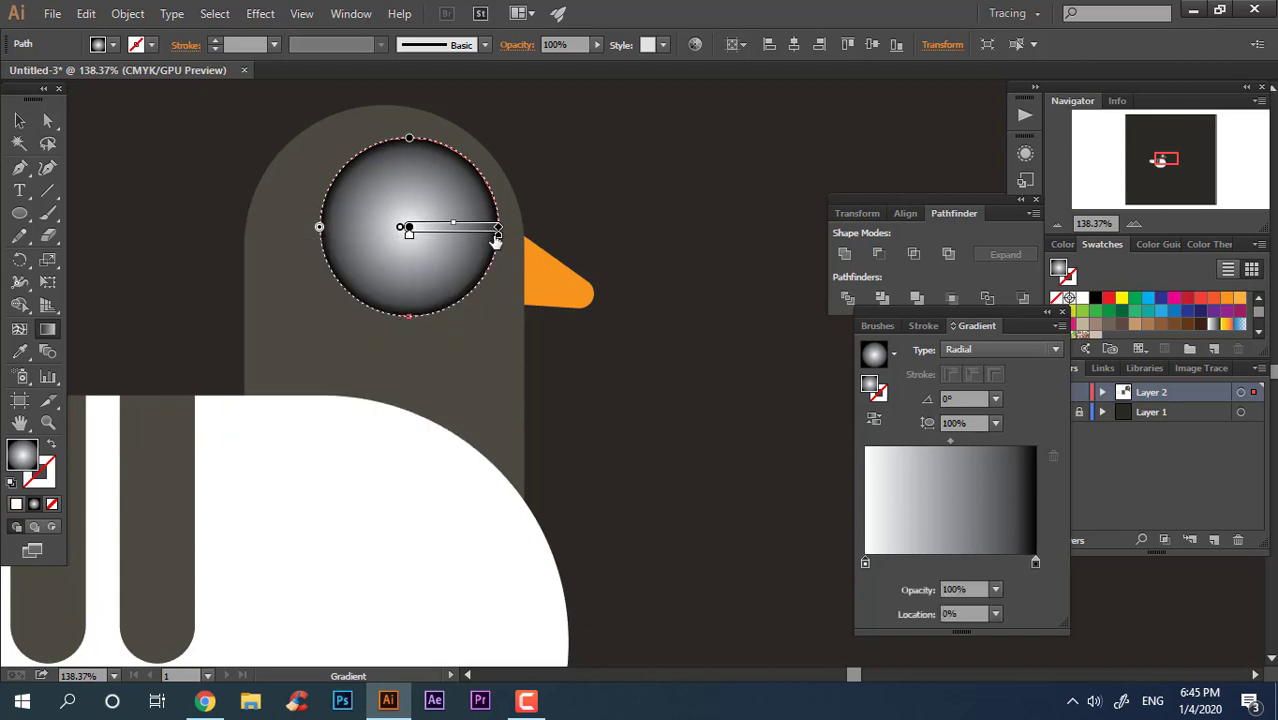
# - Make the outer gradient stop light beige and add a white middle stop near 60%
pyautogui.doubleClick(500, 240)
pyautogui.click(381, 305)
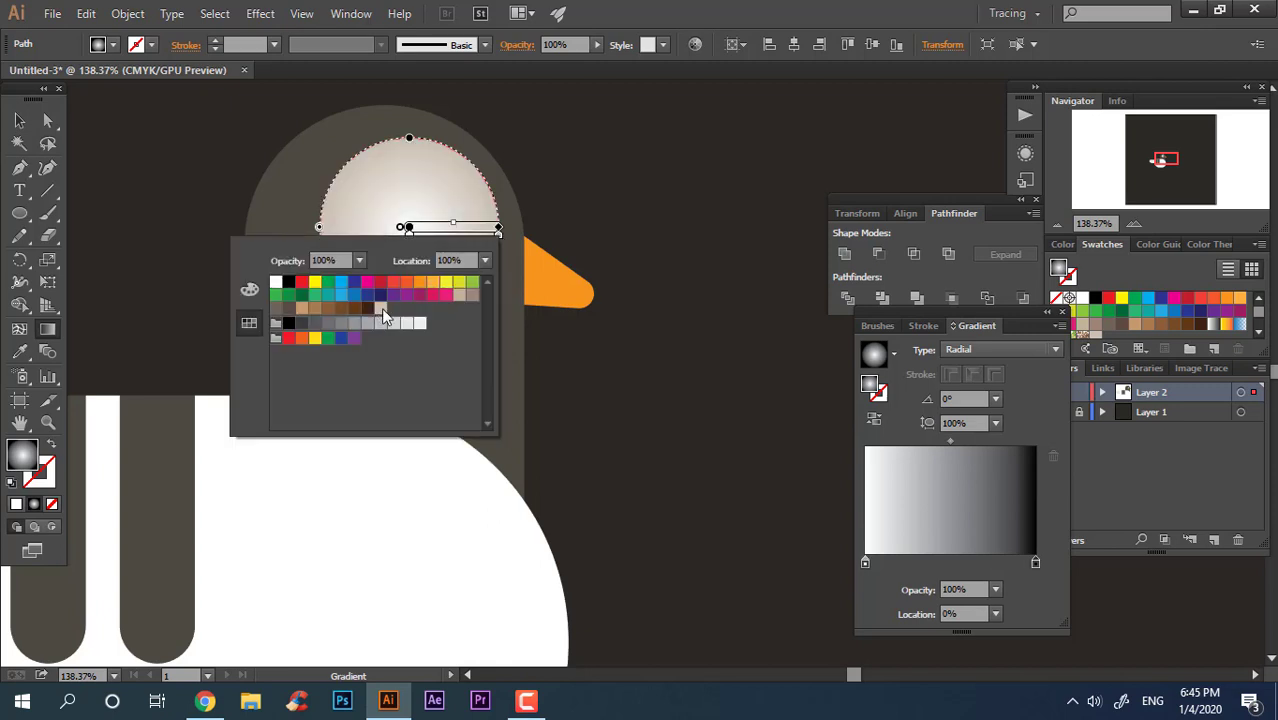
pyautogui.click(453, 228)
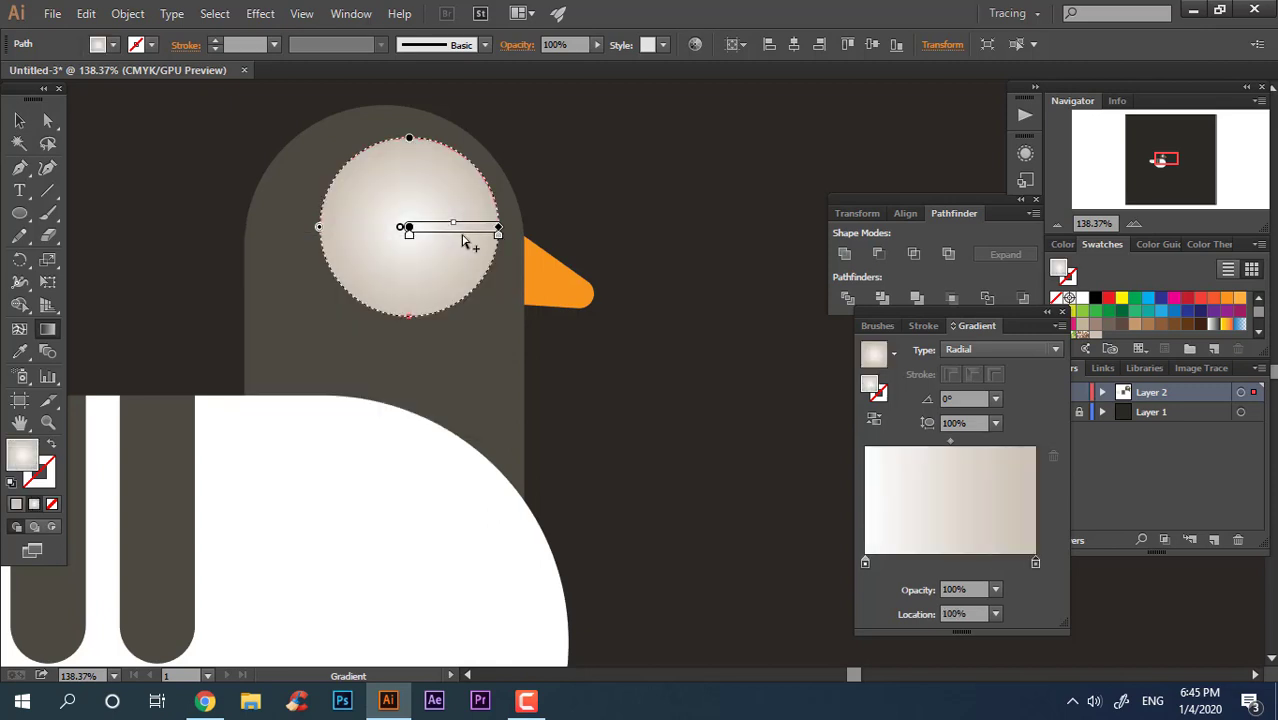
pyautogui.doubleClick(462, 236)
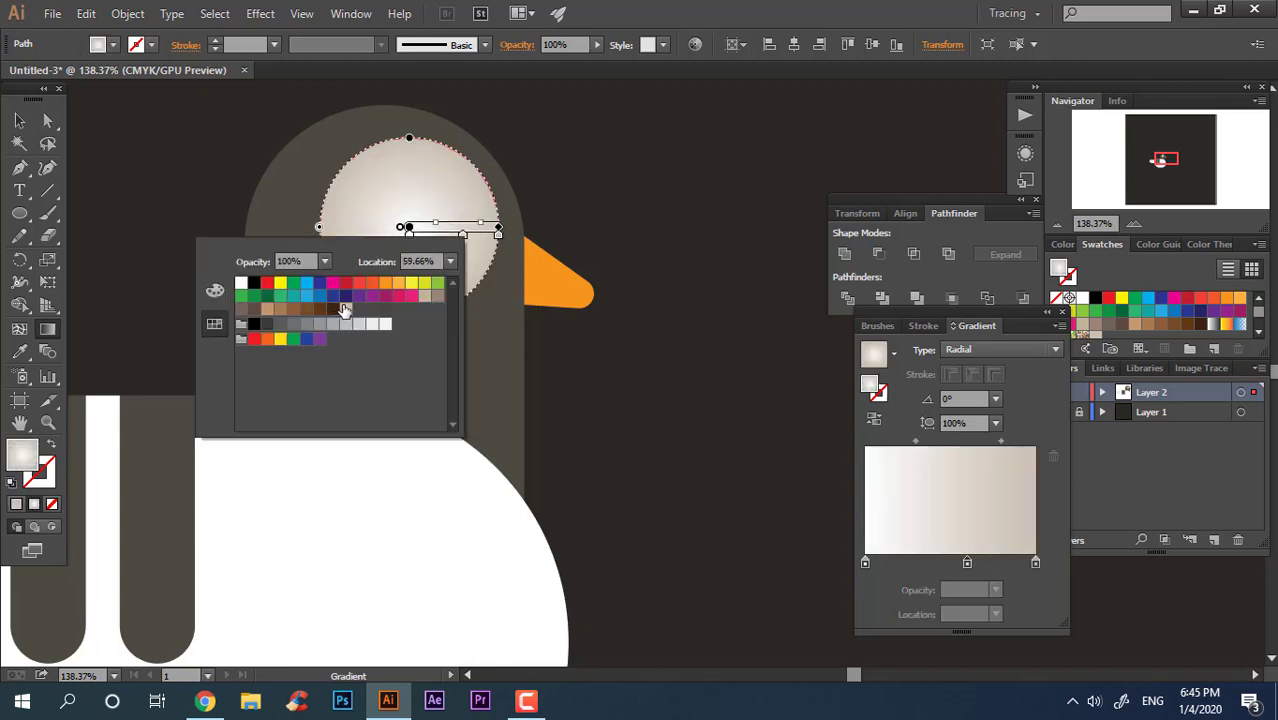
pyautogui.click(241, 283)
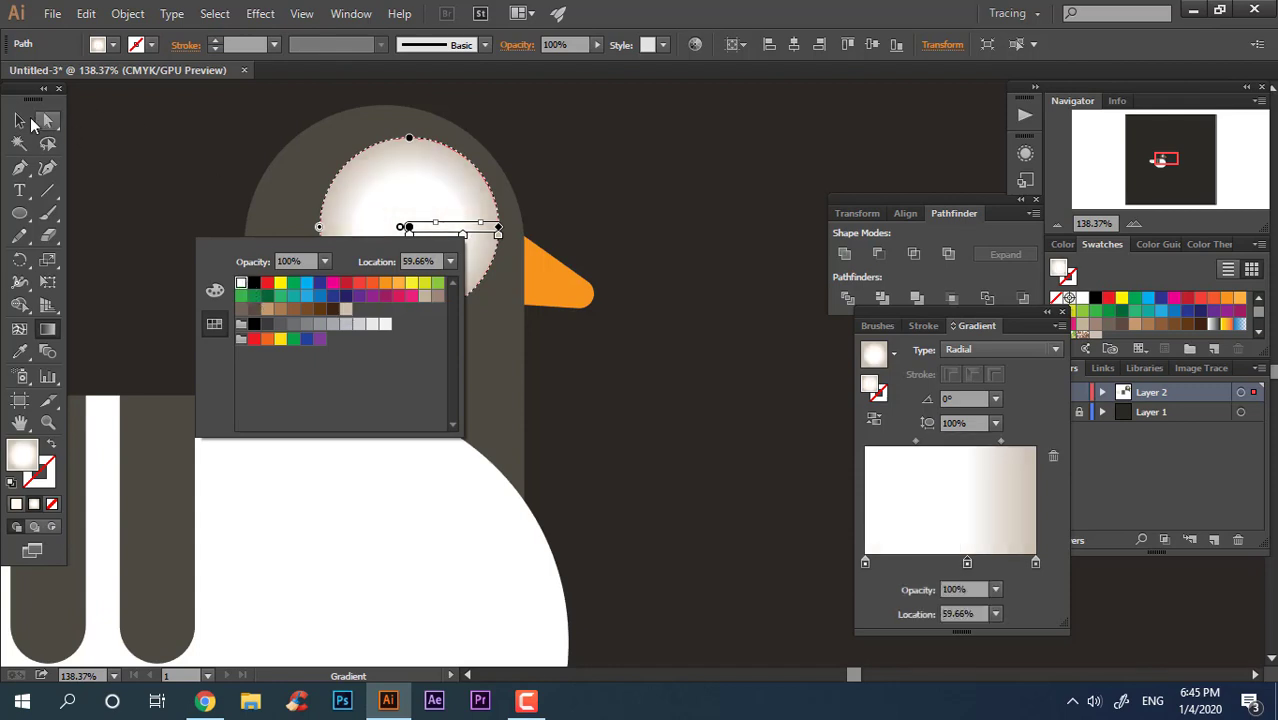
pyautogui.press('Escape')
# - Move and rotate the gradient so the white highlight sits upper right, shading toward lower left
pyautogui.moveTo(402, 228); pyautogui.dragTo(427, 188)
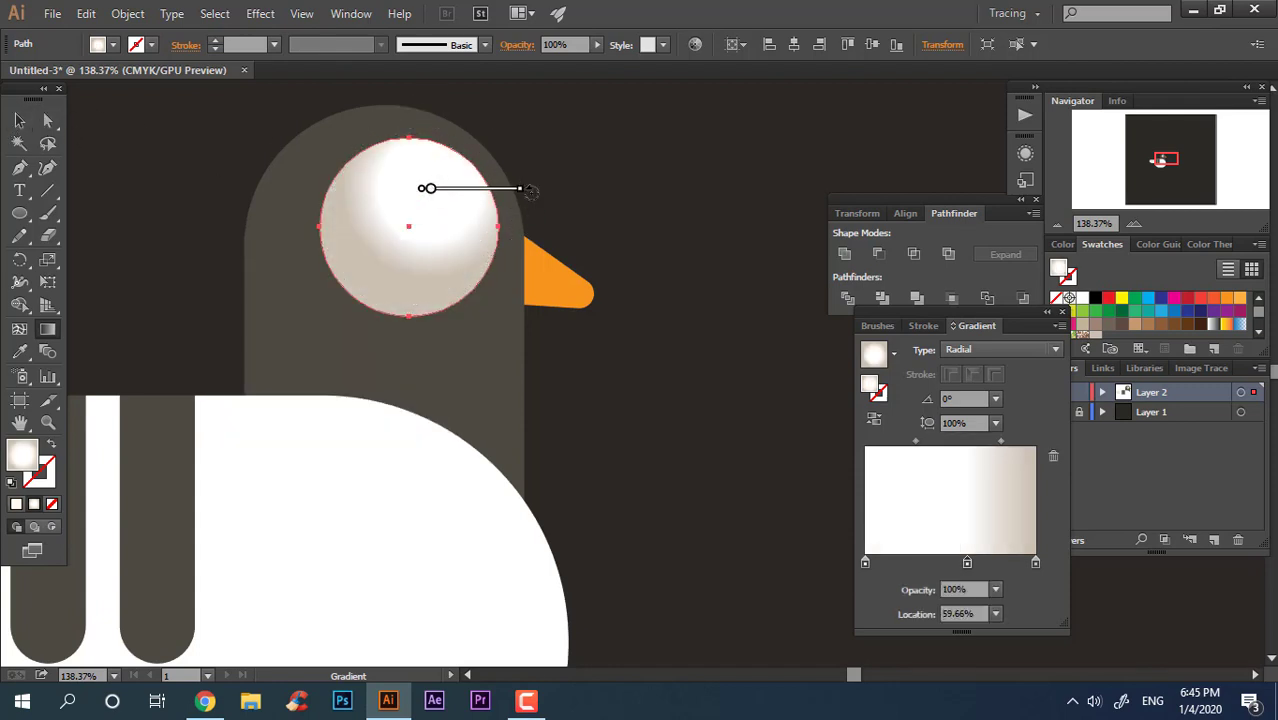
pyautogui.moveTo(502, 249); pyautogui.dragTo(362, 298)
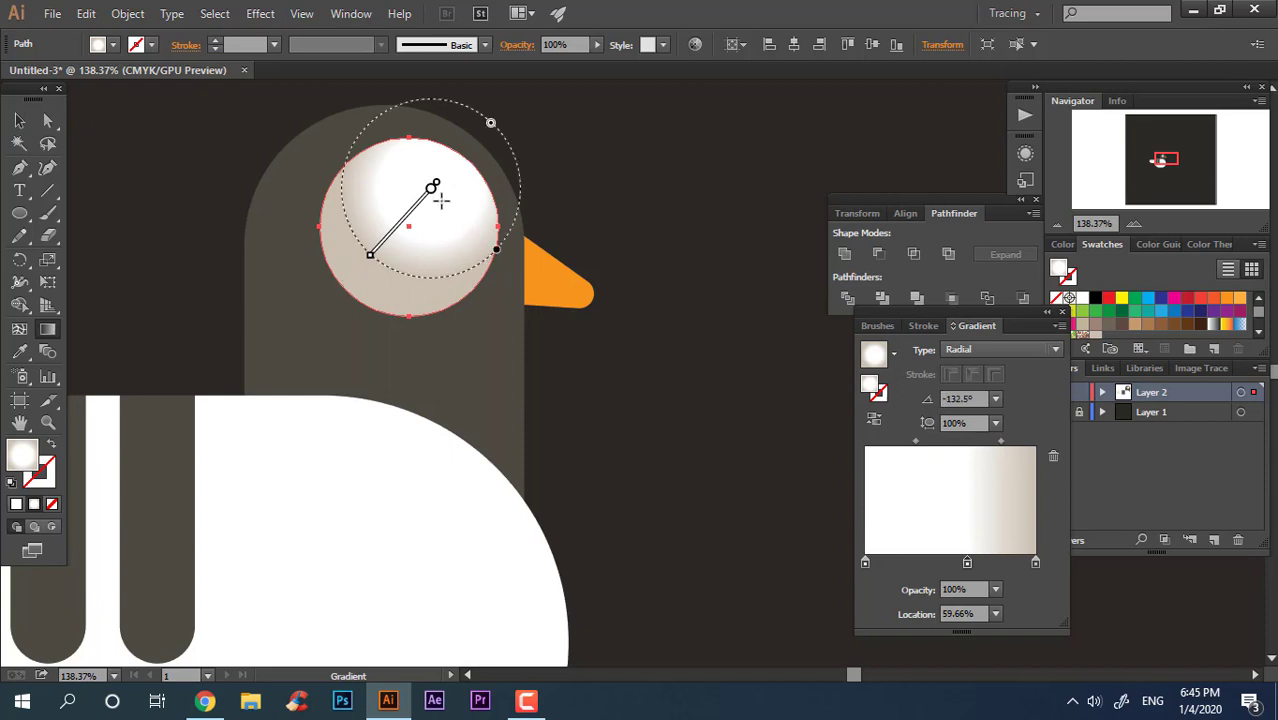
pyautogui.moveTo(432, 189)
pyautogui.mouseDown()
pyautogui.moveTo(420, 215)
pyautogui.moveTo(430, 220)
pyautogui.mouseUp()
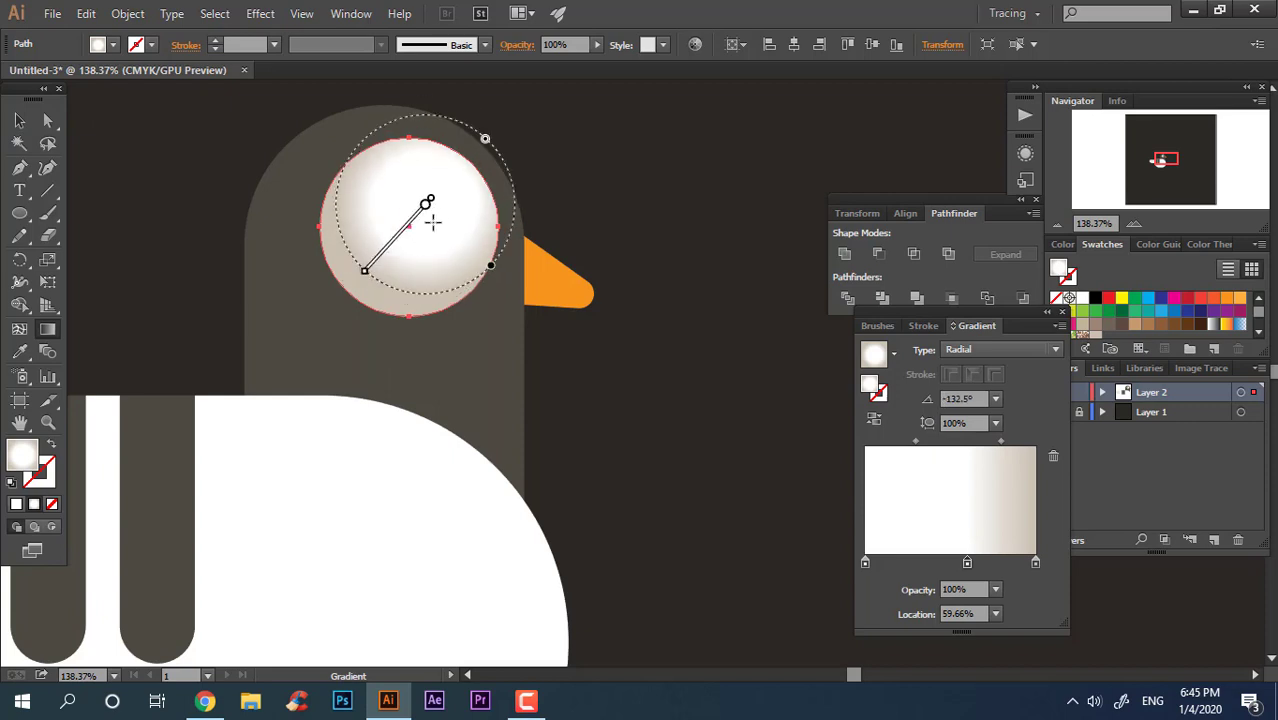
pyautogui.moveTo(398, 234)
pyautogui.moveTo(394, 258); pyautogui.dragTo(408, 226)
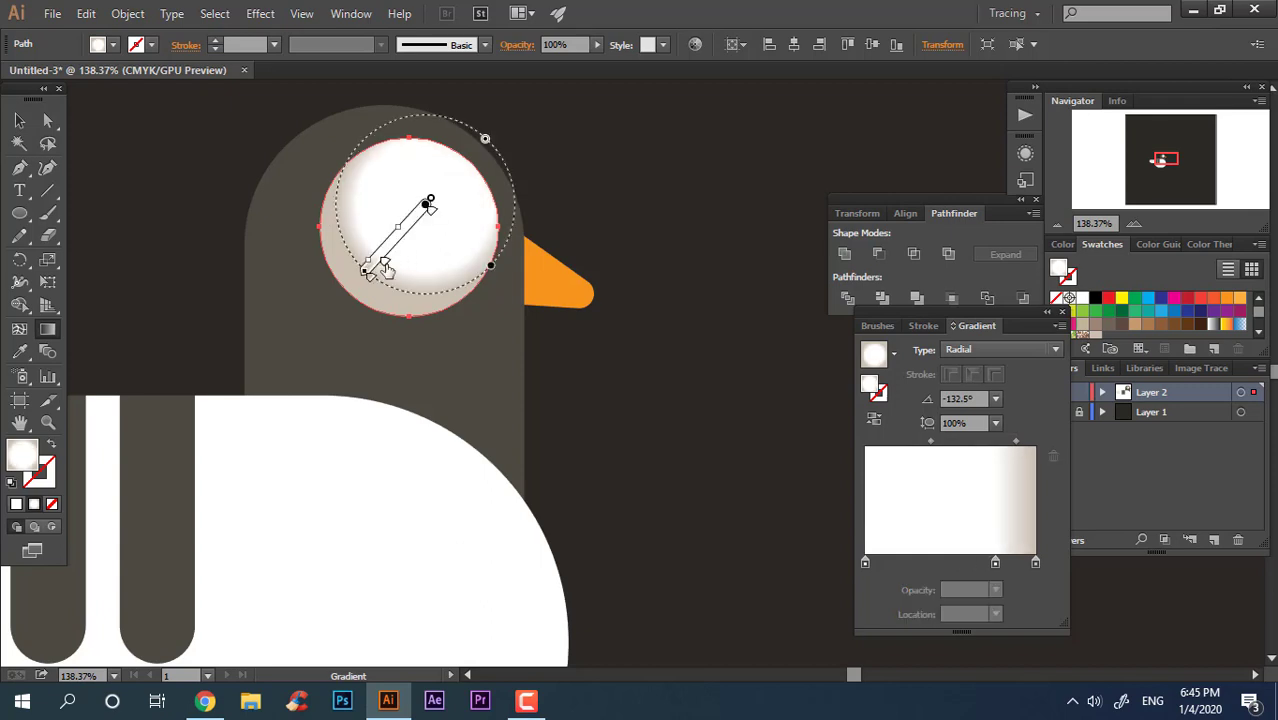
pyautogui.moveTo(383, 275); pyautogui.dragTo(376, 280)
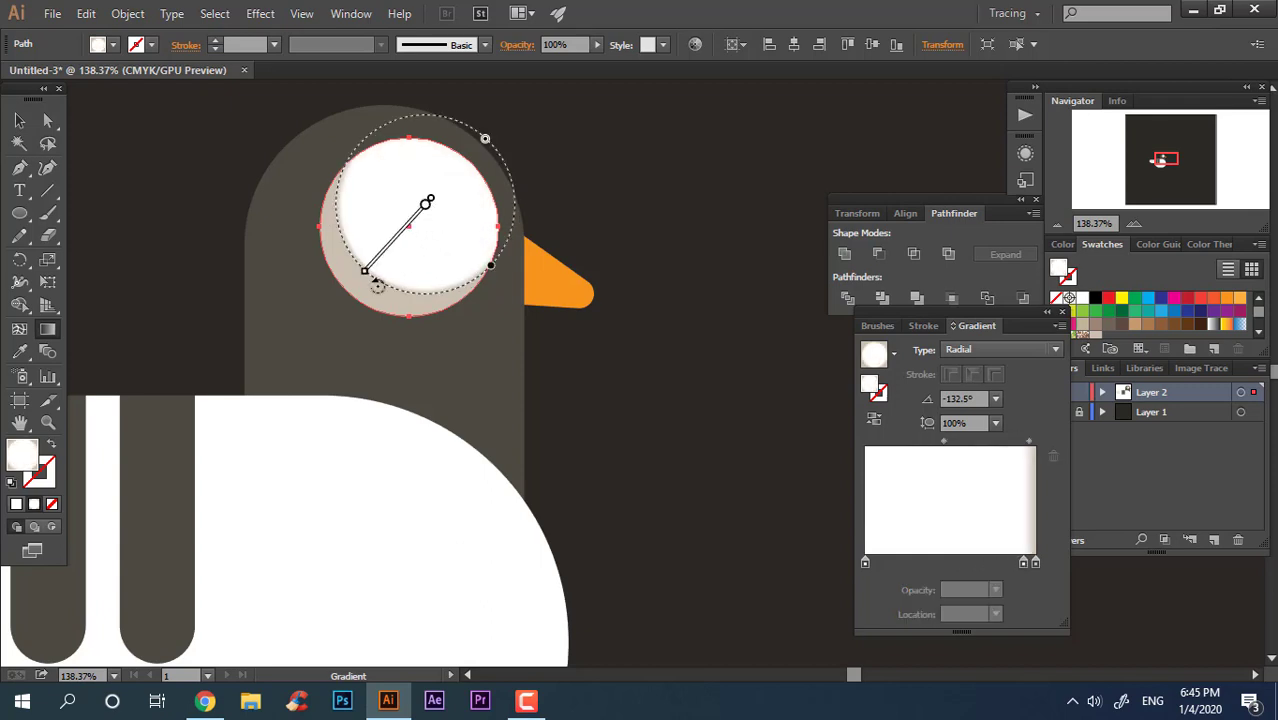
pyautogui.moveTo(381, 270); pyautogui.dragTo(386, 265)
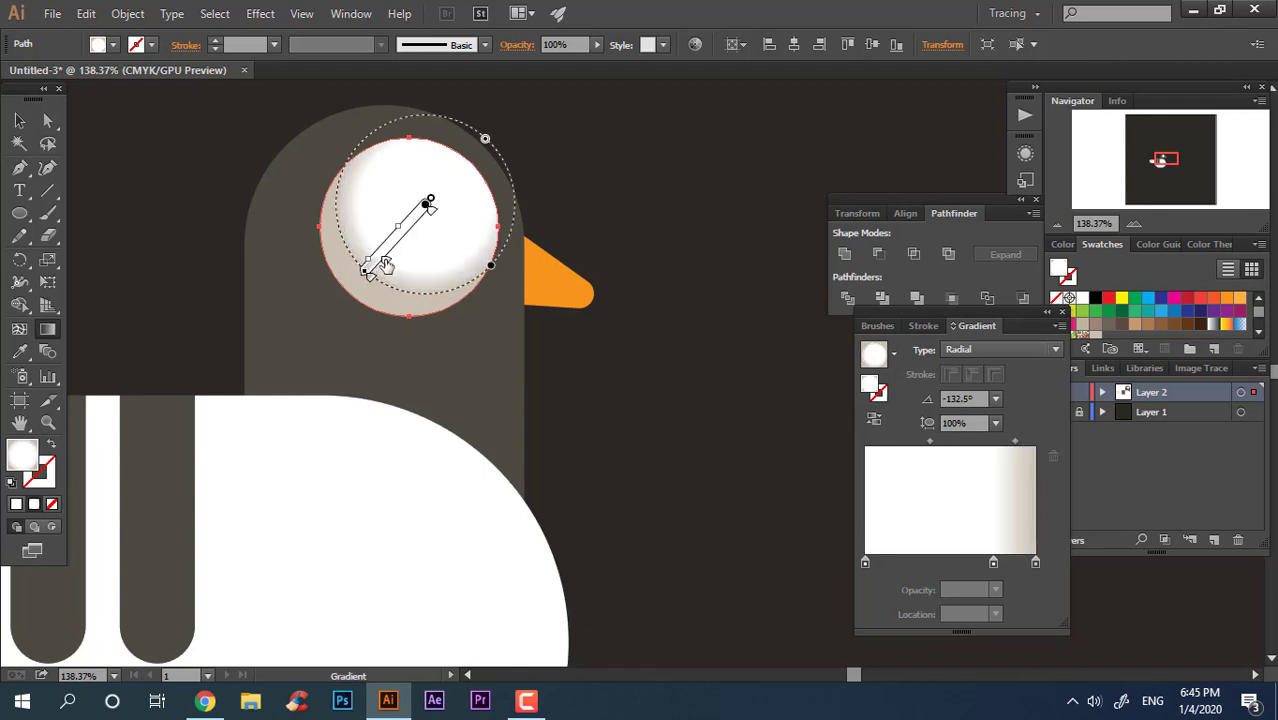
# - Try 20% and 0% opacity on the middle stop, then restore it to 100%
pyautogui.doubleClick(387, 265)
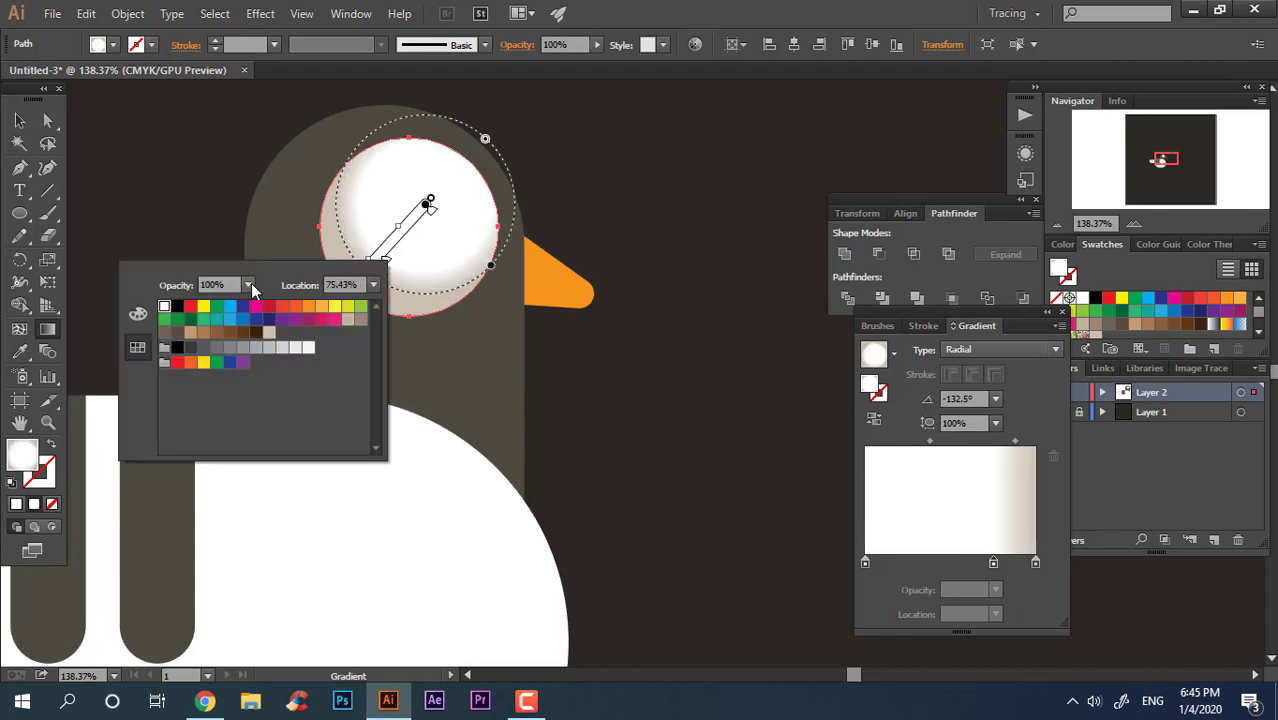
pyautogui.click(248, 285)
pyautogui.click(275, 344)
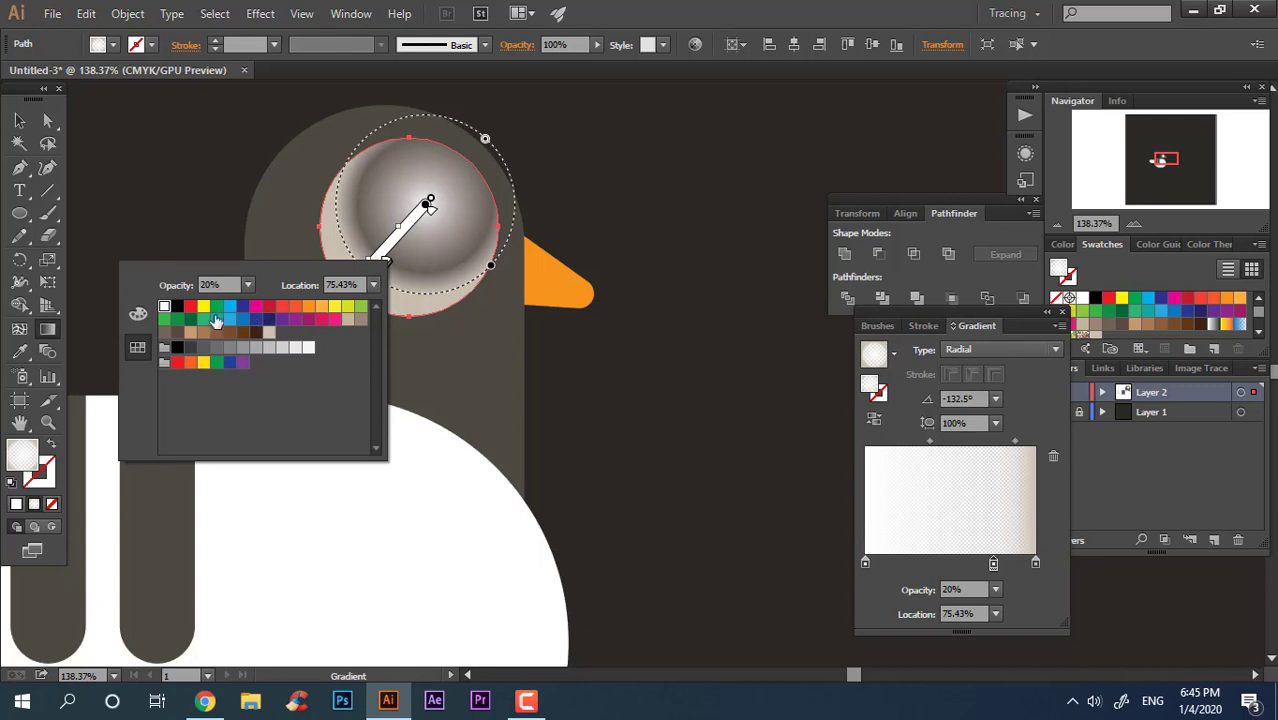
pyautogui.click(248, 286)
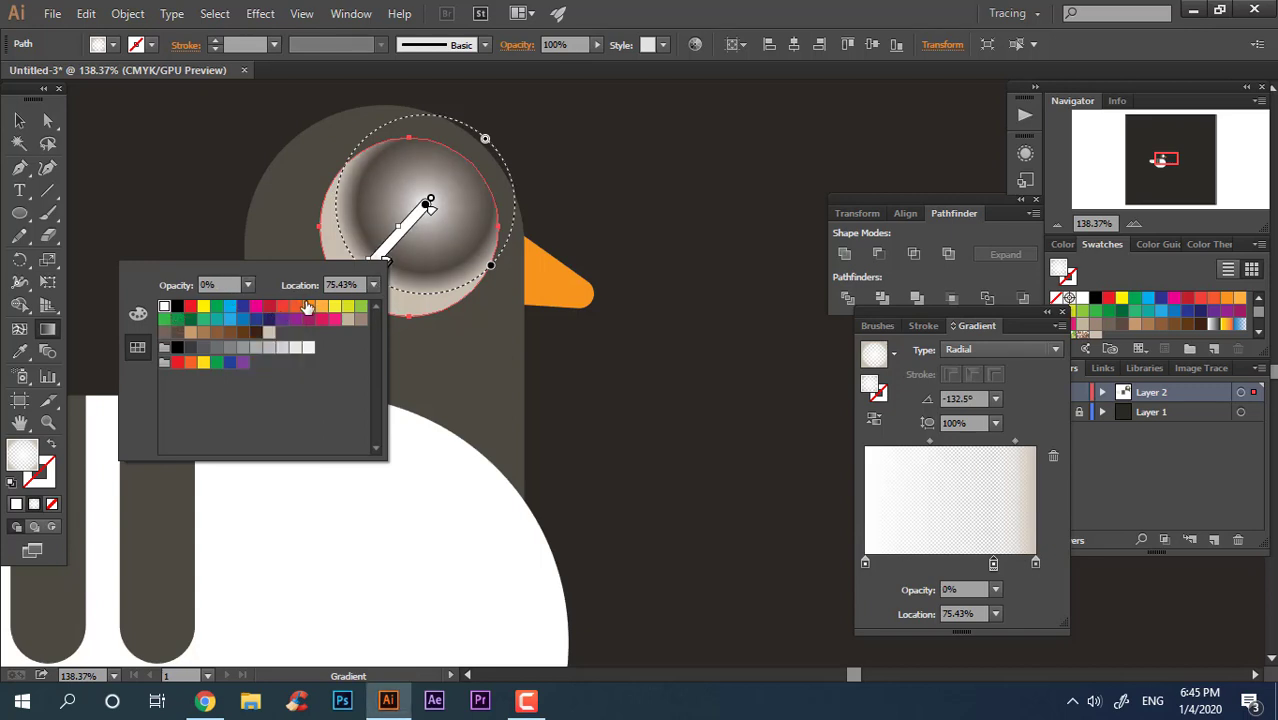
pyautogui.click(248, 286)
pyautogui.click(275, 512)
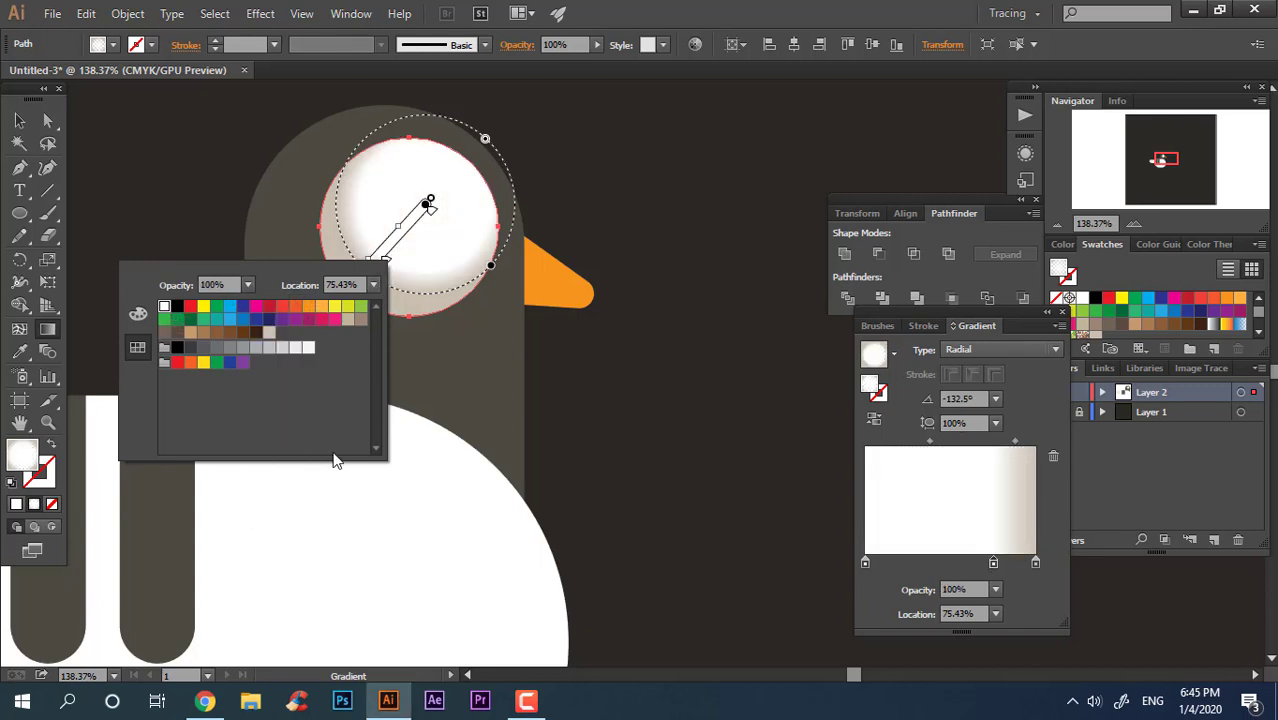
pyautogui.click(398, 251)
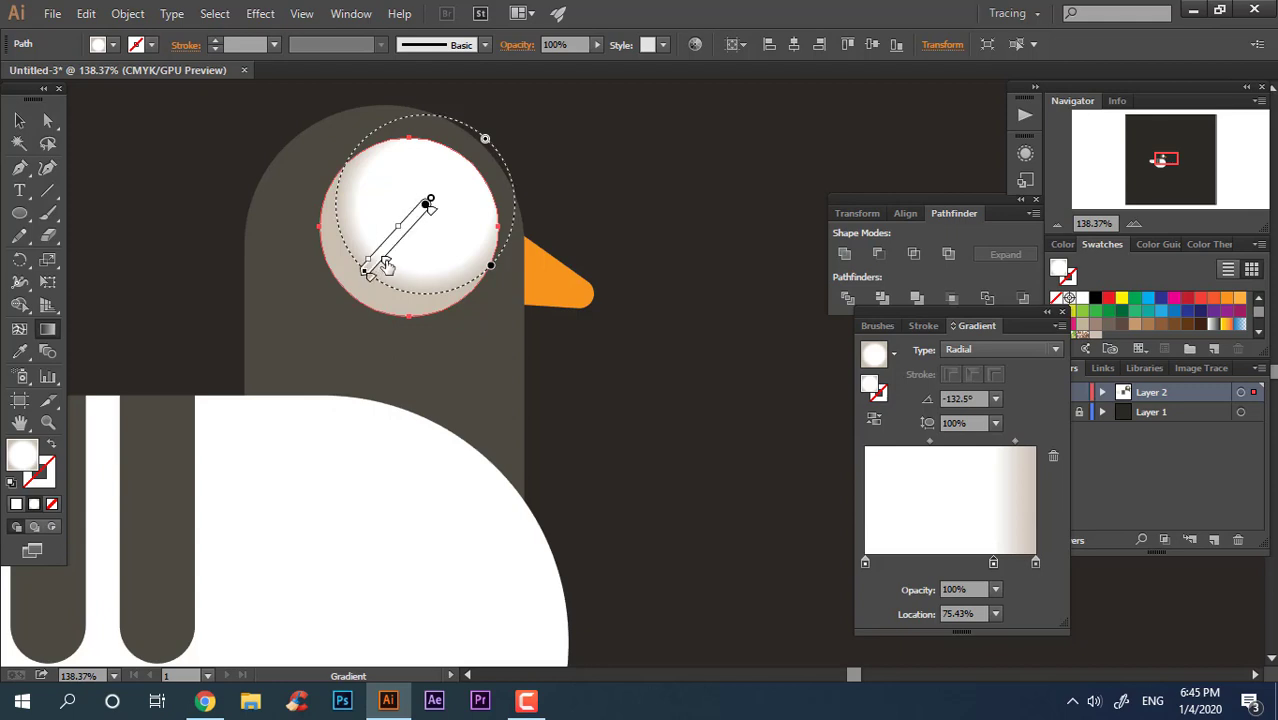
# - Fine-tune the highlight's size and nudge it slightly up and right
pyautogui.moveTo(376, 276)
pyautogui.mouseDown()
pyautogui.moveTo(442, 294)
pyautogui.moveTo(385, 272)
pyautogui.moveTo(425, 254)
pyautogui.mouseUp()
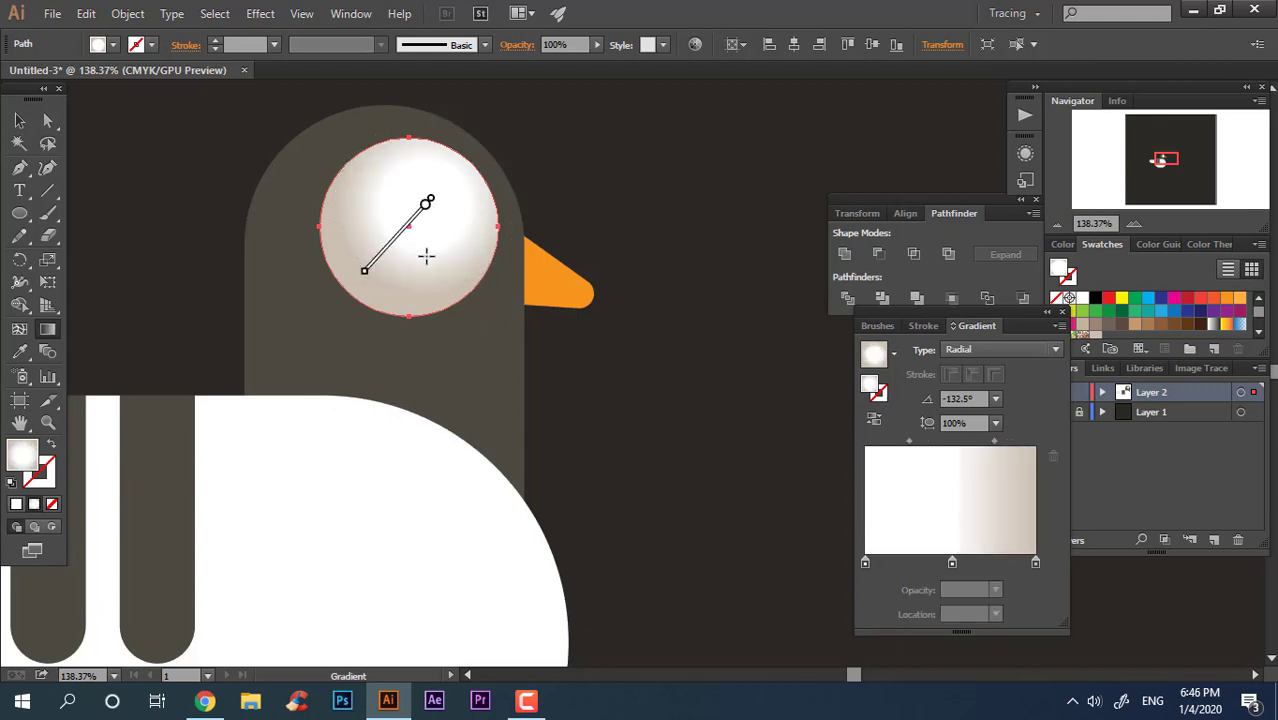
pyautogui.moveTo(427, 207); pyautogui.dragTo(434, 208)
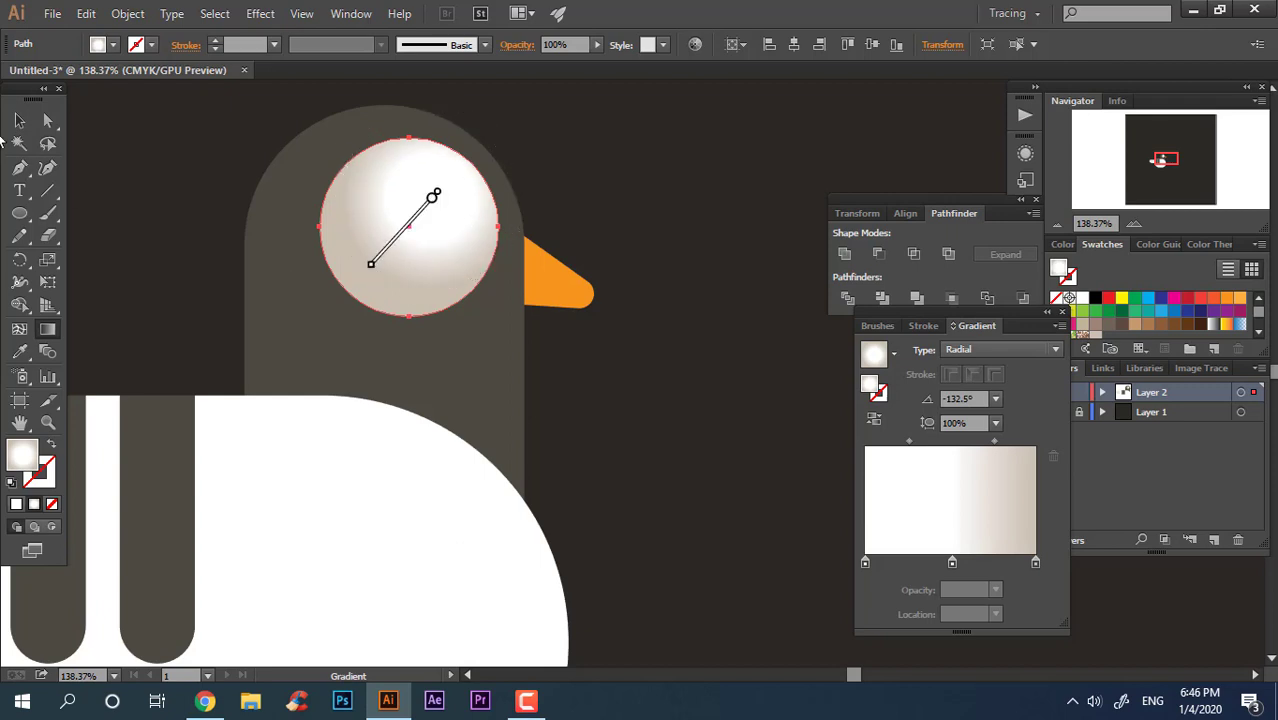
pyautogui.click(18, 121)
pyautogui.click(671, 452)
# - Scale a smaller copy of the eye circle inside the original and nudge it right
pyautogui.press('z')
pyautogui.moveTo(522, 343); pyautogui.dragTo(406, 341)
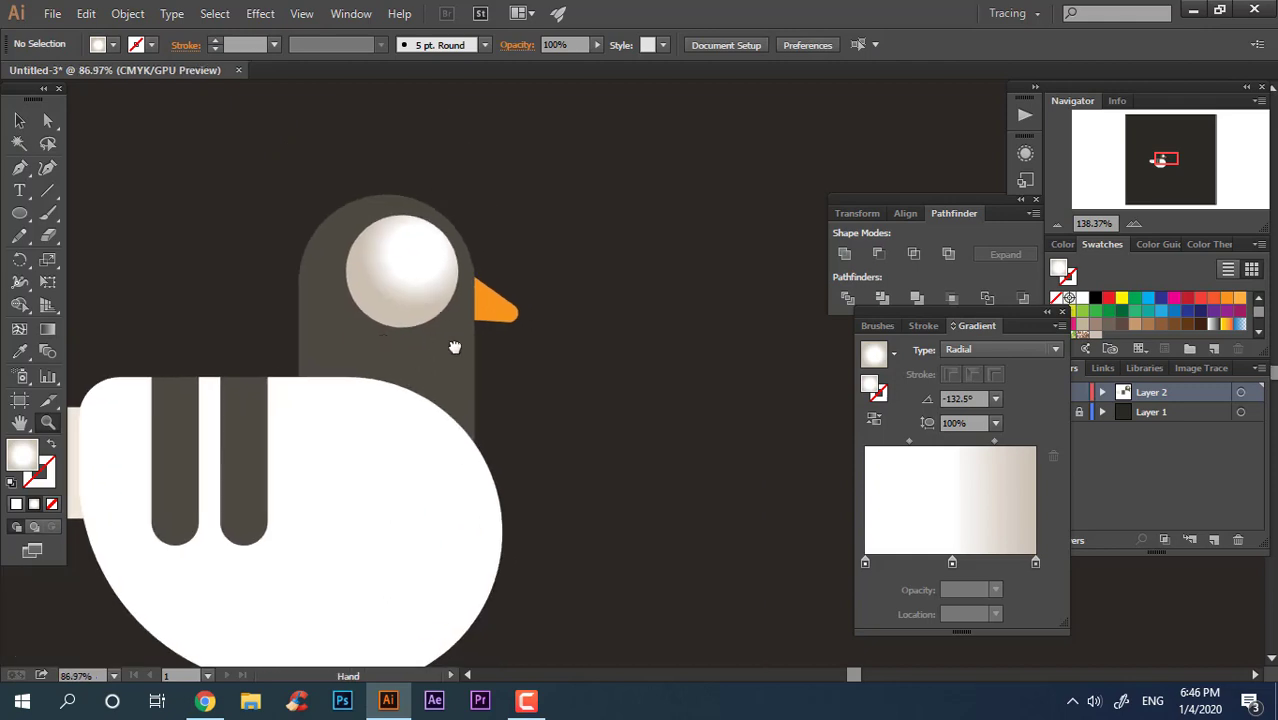
pyautogui.click(393, 347)
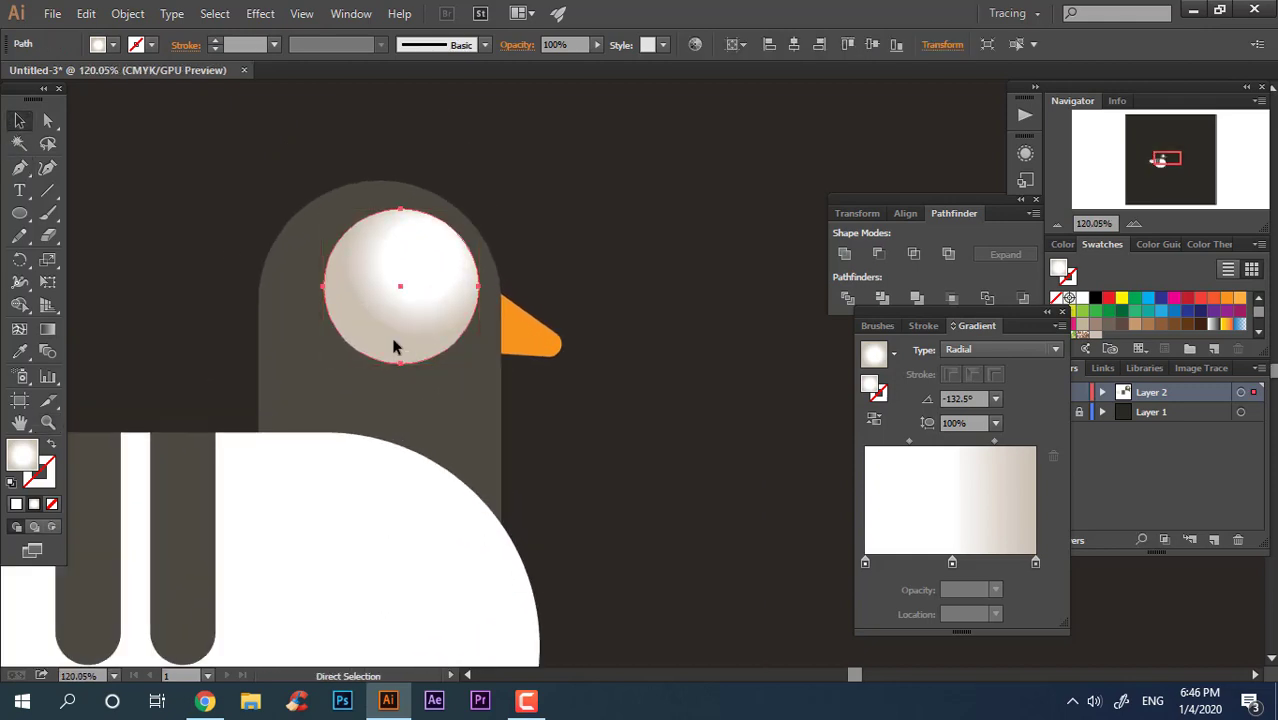
pyautogui.click(486, 365)
pyautogui.click(465, 345)
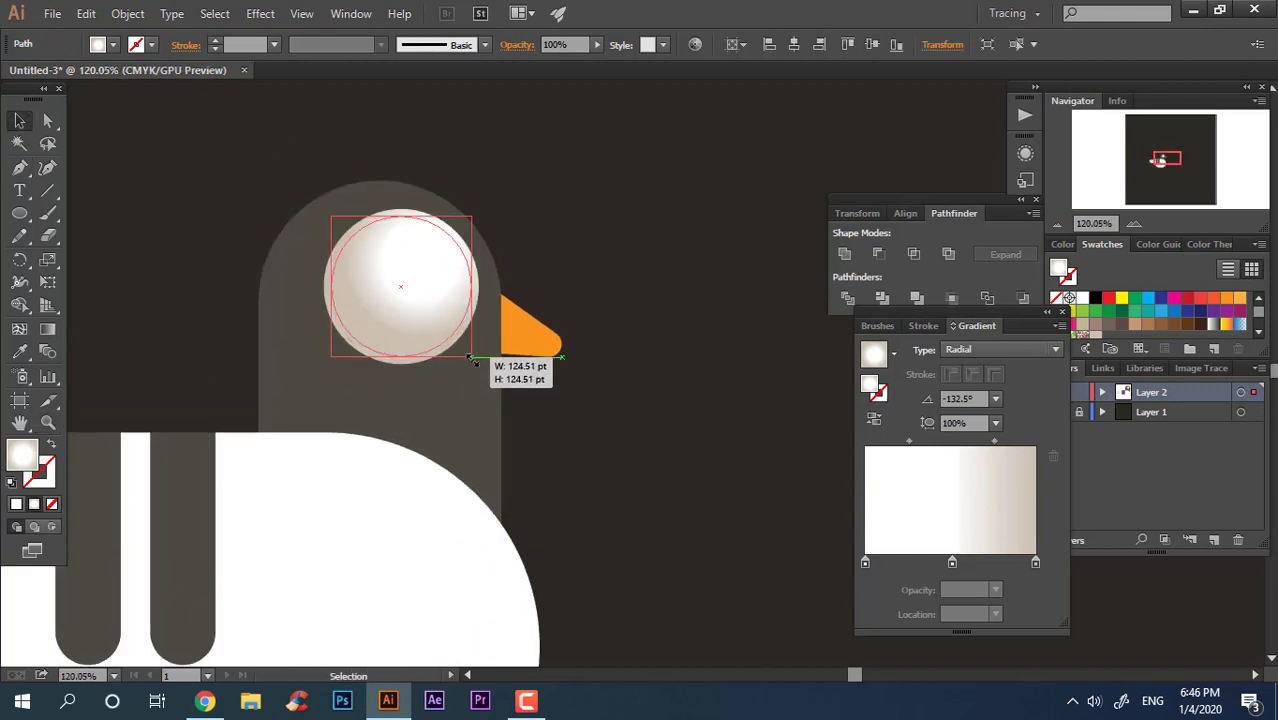
pyautogui.moveTo(478, 364); pyautogui.dragTo(468, 349)
pyautogui.press('Right')
pyautogui.press('Right')
pyautogui.press('Right')
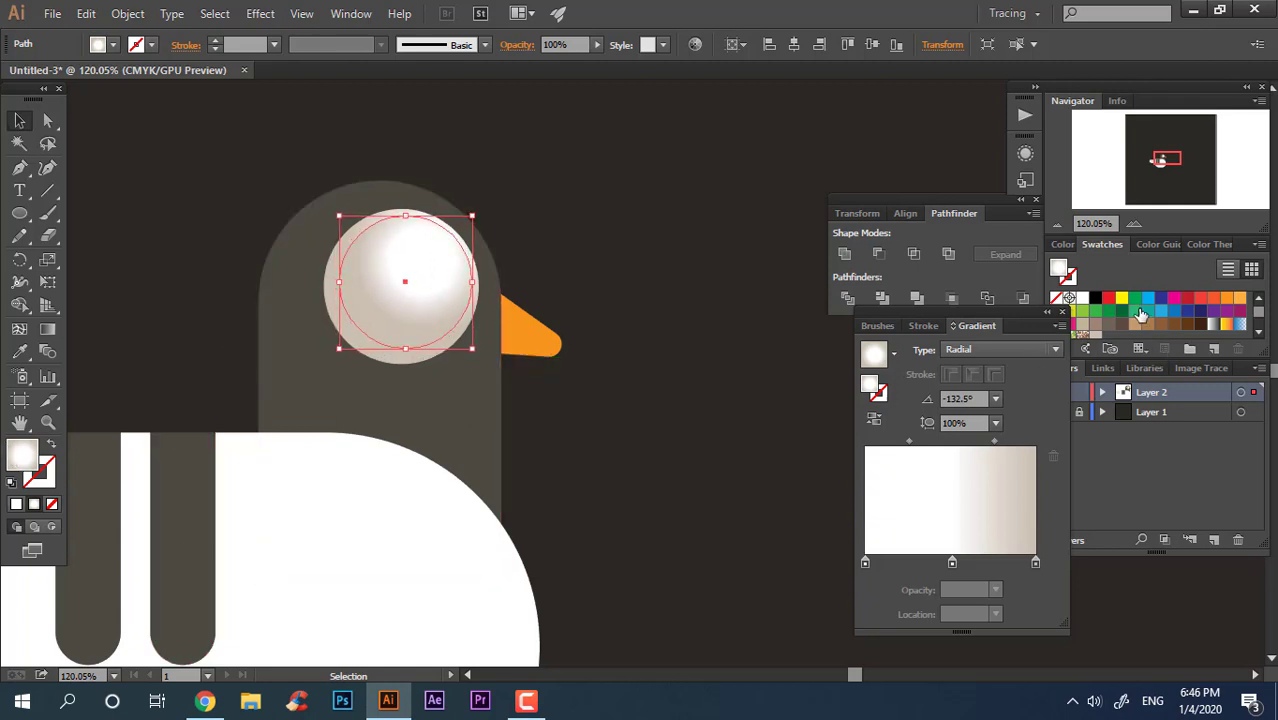
# - Fill the inner circle FFE000 yellow and save it as a new swatch
pyautogui.click(1121, 298)
pyautogui.click(707, 413)
pyautogui.click(405, 290)
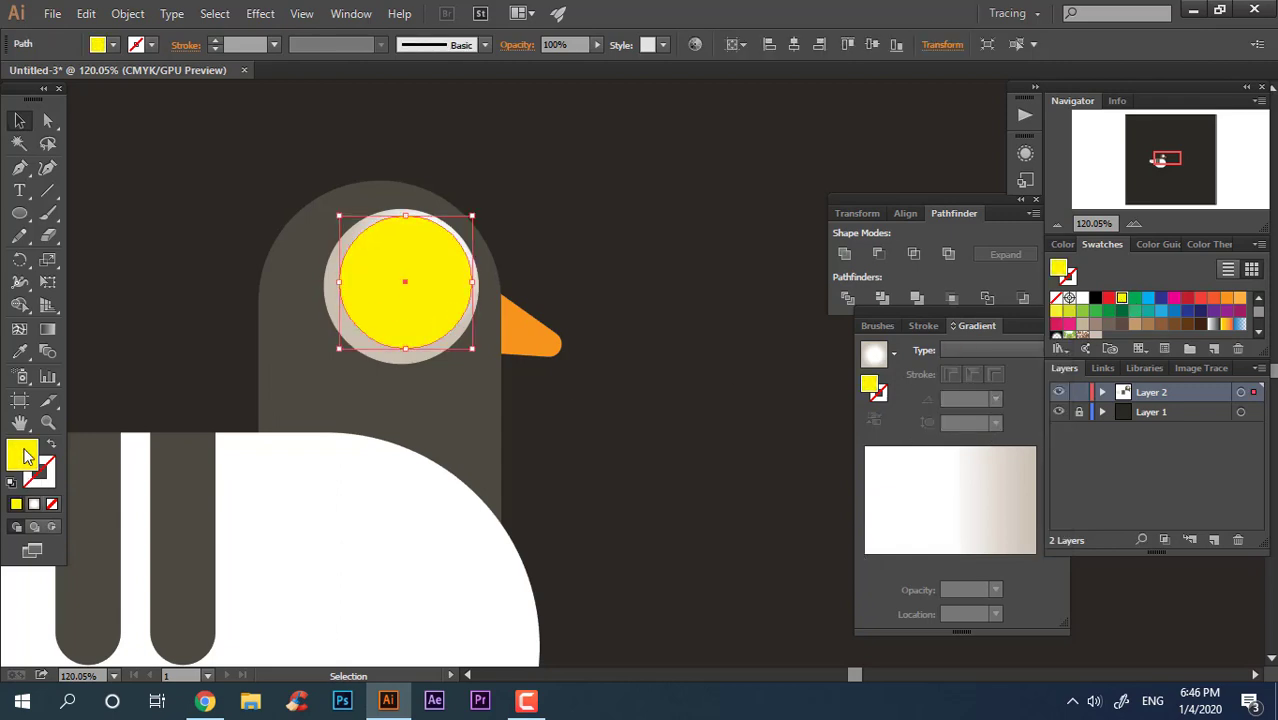
pyautogui.write('FFE000')
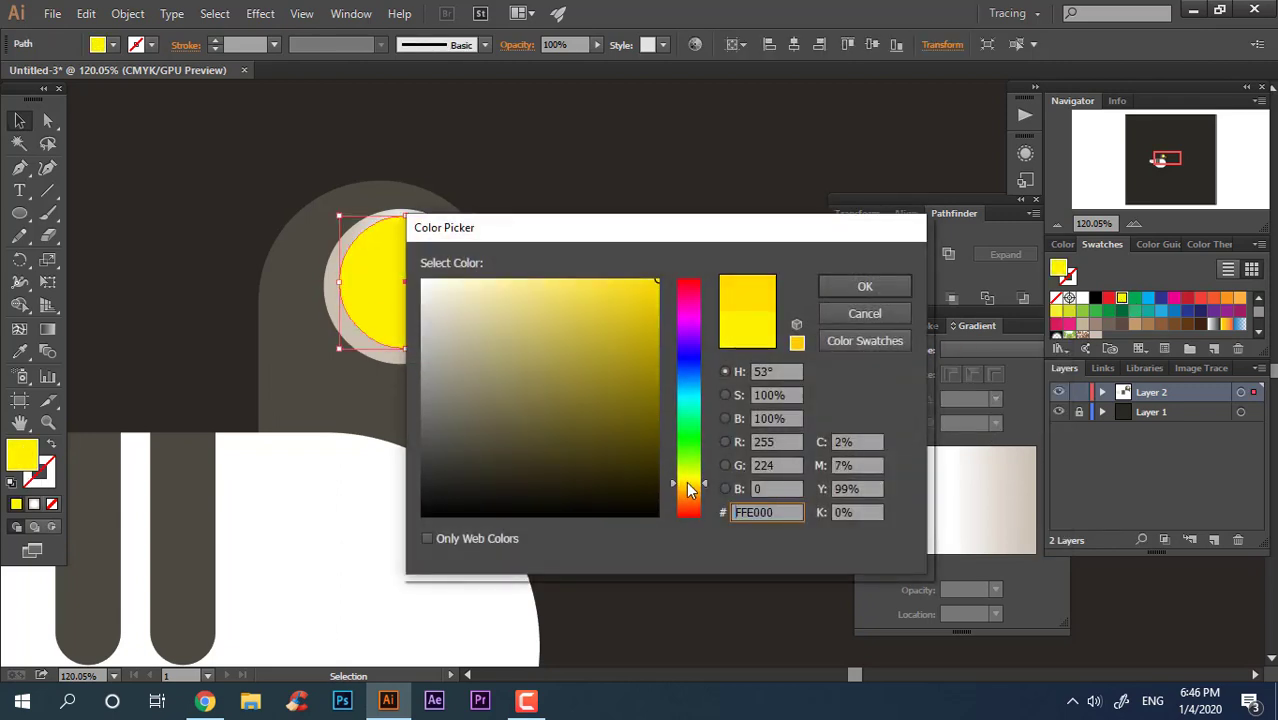
pyautogui.click(855, 287)
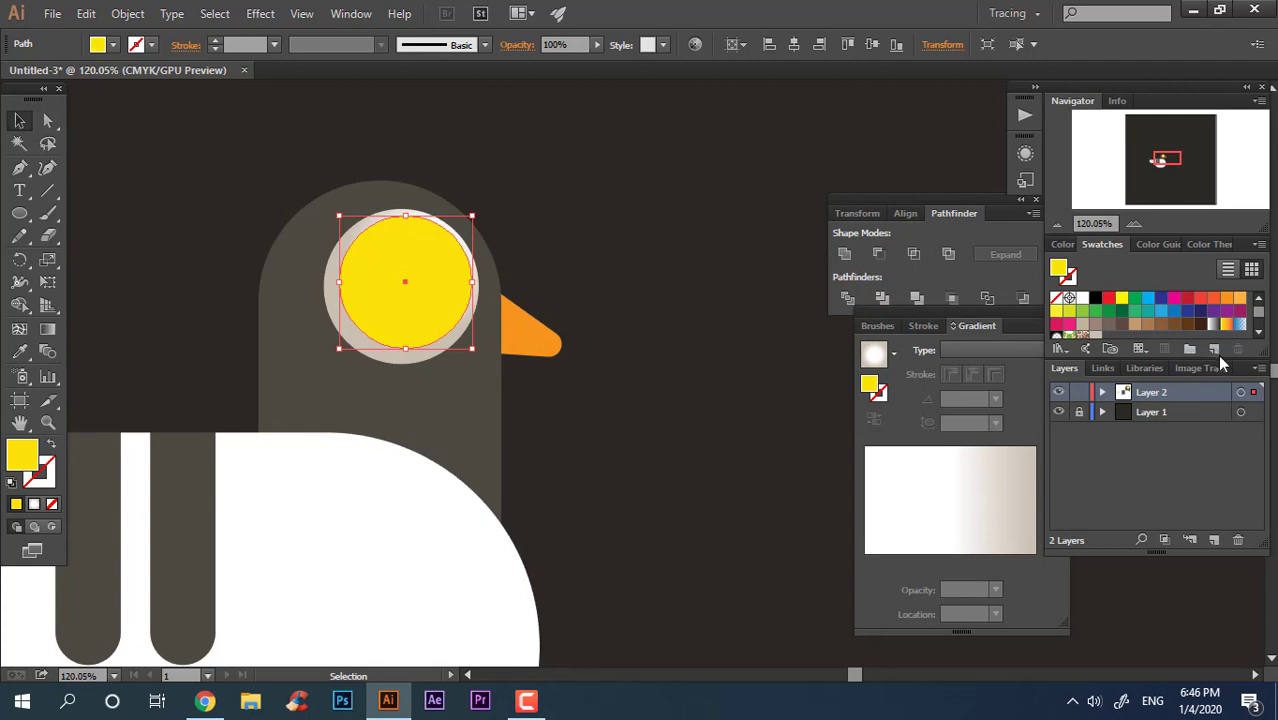
pyautogui.click(1215, 351)
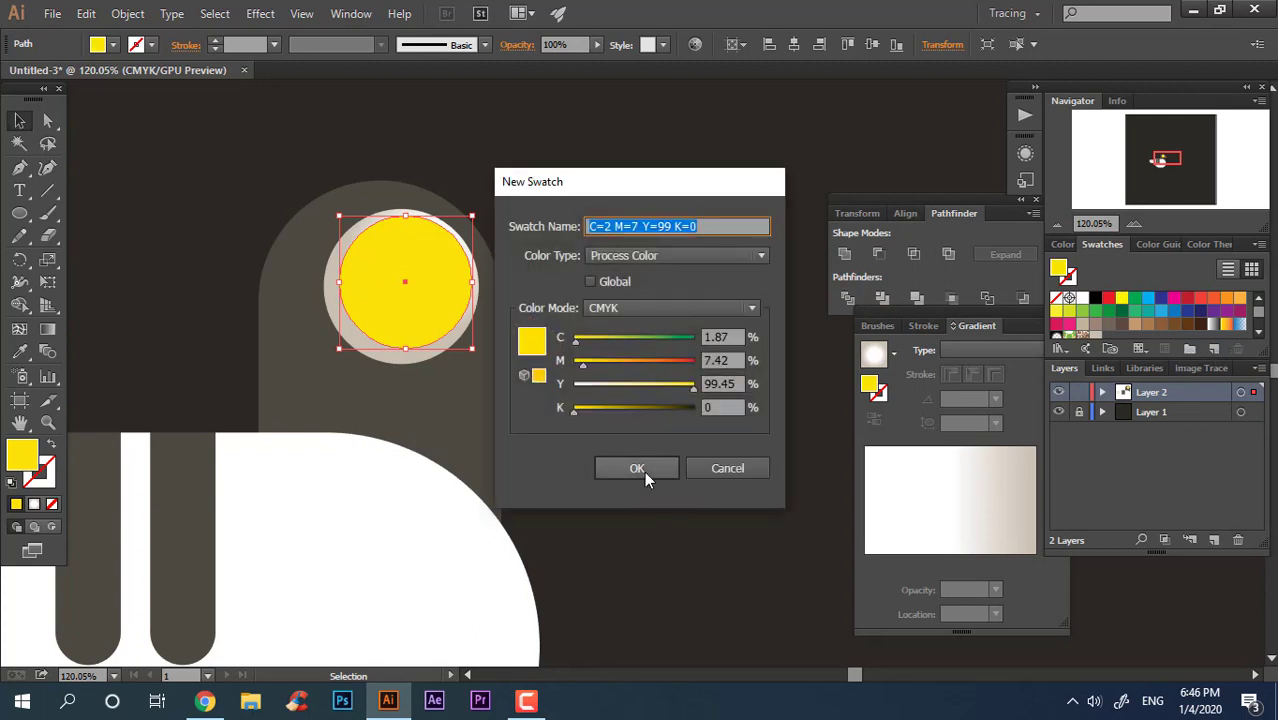
pyautogui.click(644, 471)
# - Save an orange swatch, then give the inner circle a radial gradient fill
pyautogui.doubleClick(15, 448)
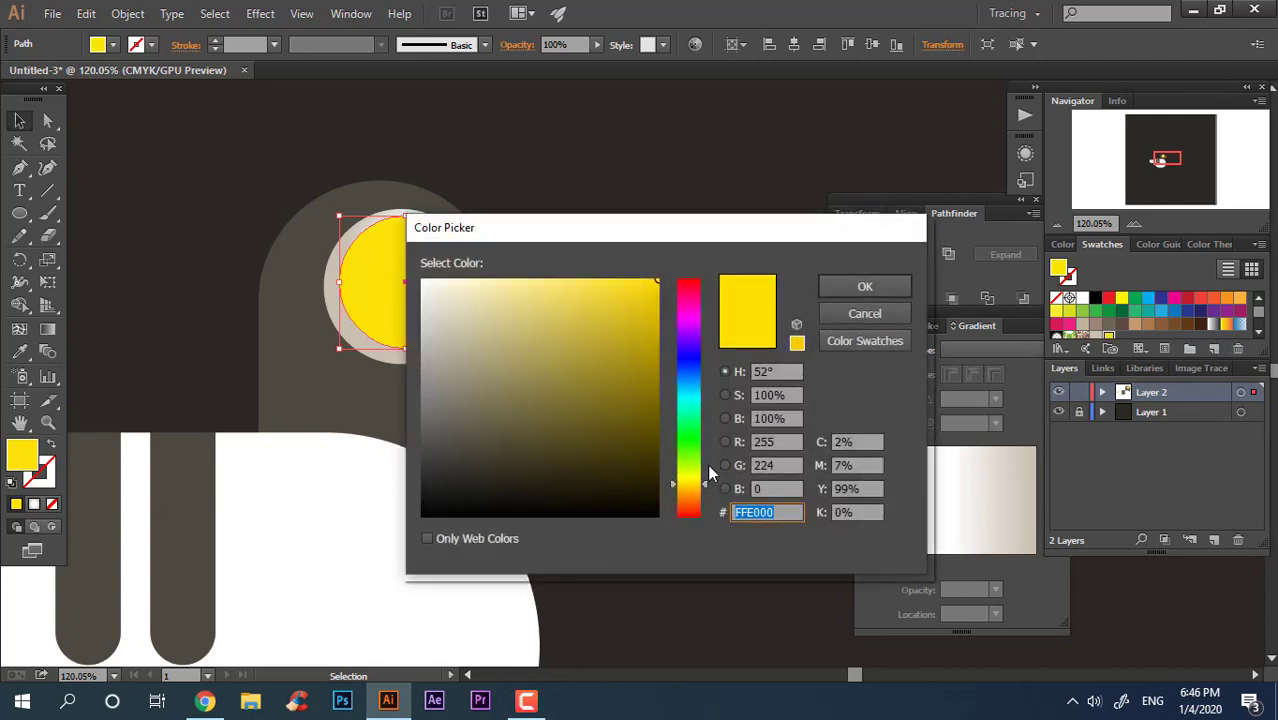
pyautogui.moveTo(707, 464); pyautogui.dragTo(693, 494)
pyautogui.click(865, 289)
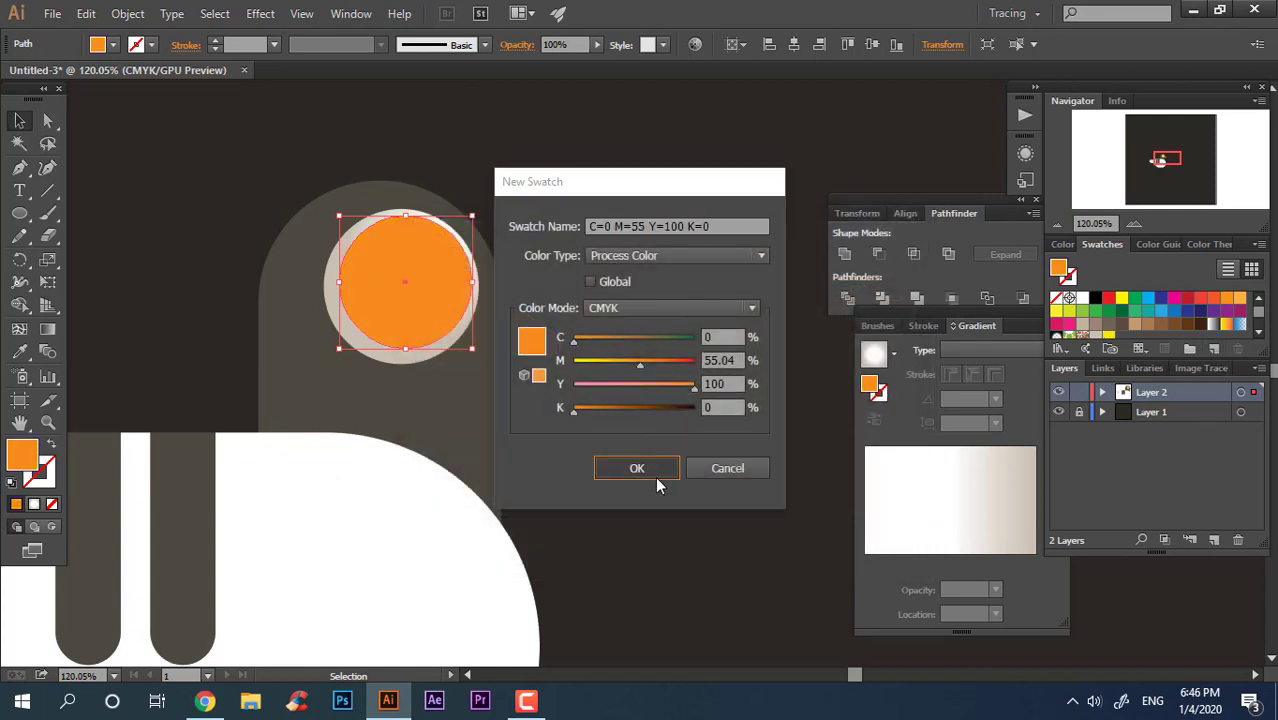
pyautogui.click(650, 470)
pyautogui.click(47, 328)
pyautogui.click(453, 269)
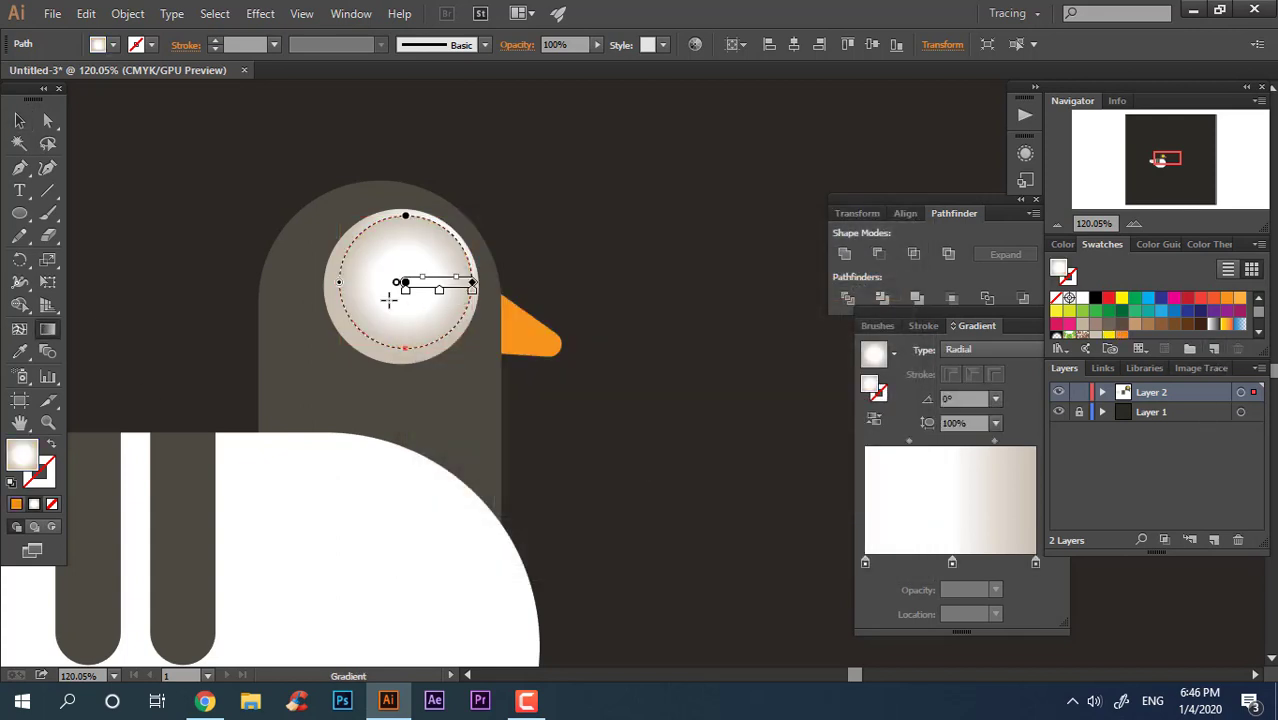
# - Colour the eye gradient stops yellow at the centre and middle, and orange at the outer edge
pyautogui.doubleClick(400, 283)
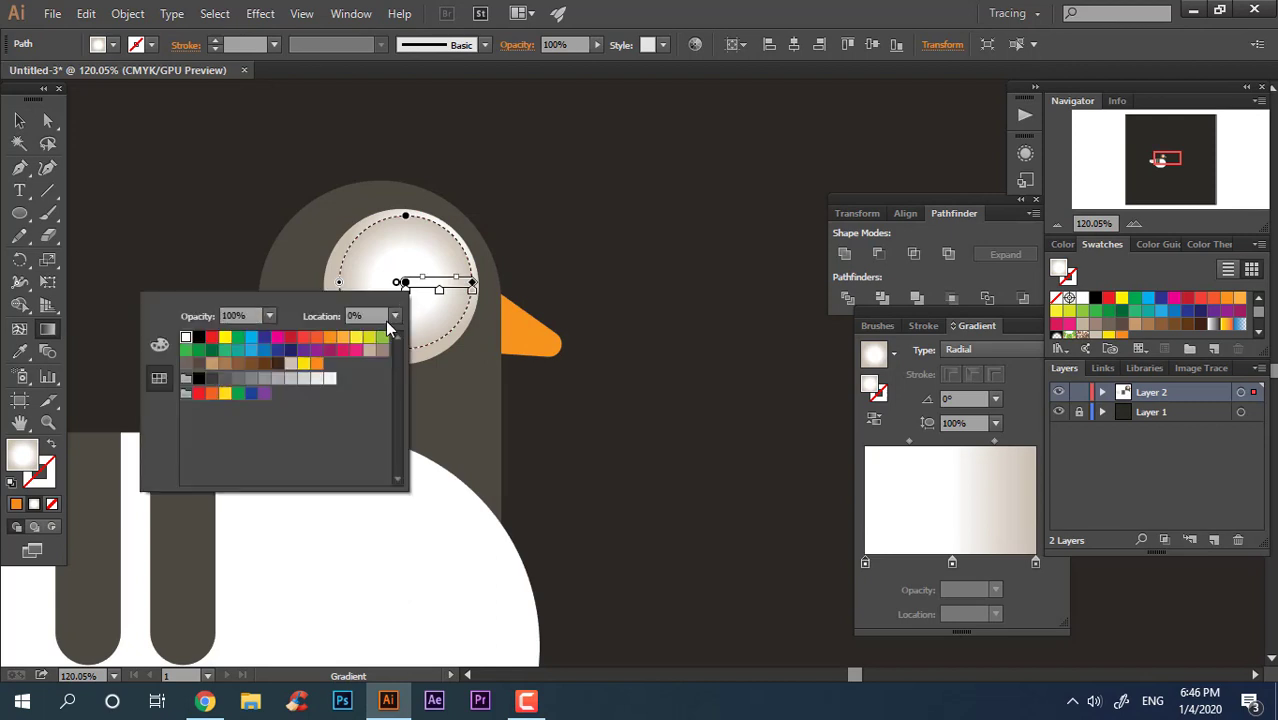
pyautogui.click(308, 365)
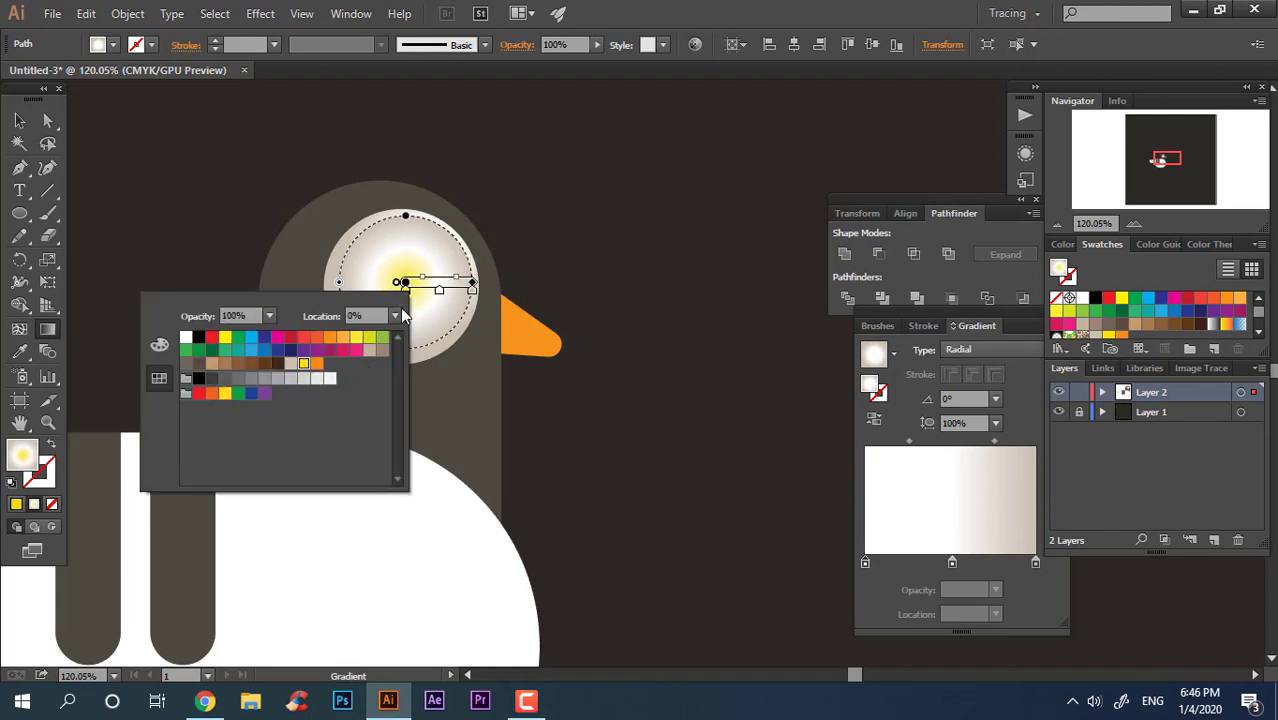
pyautogui.doubleClick(471, 290)
pyautogui.click(372, 366)
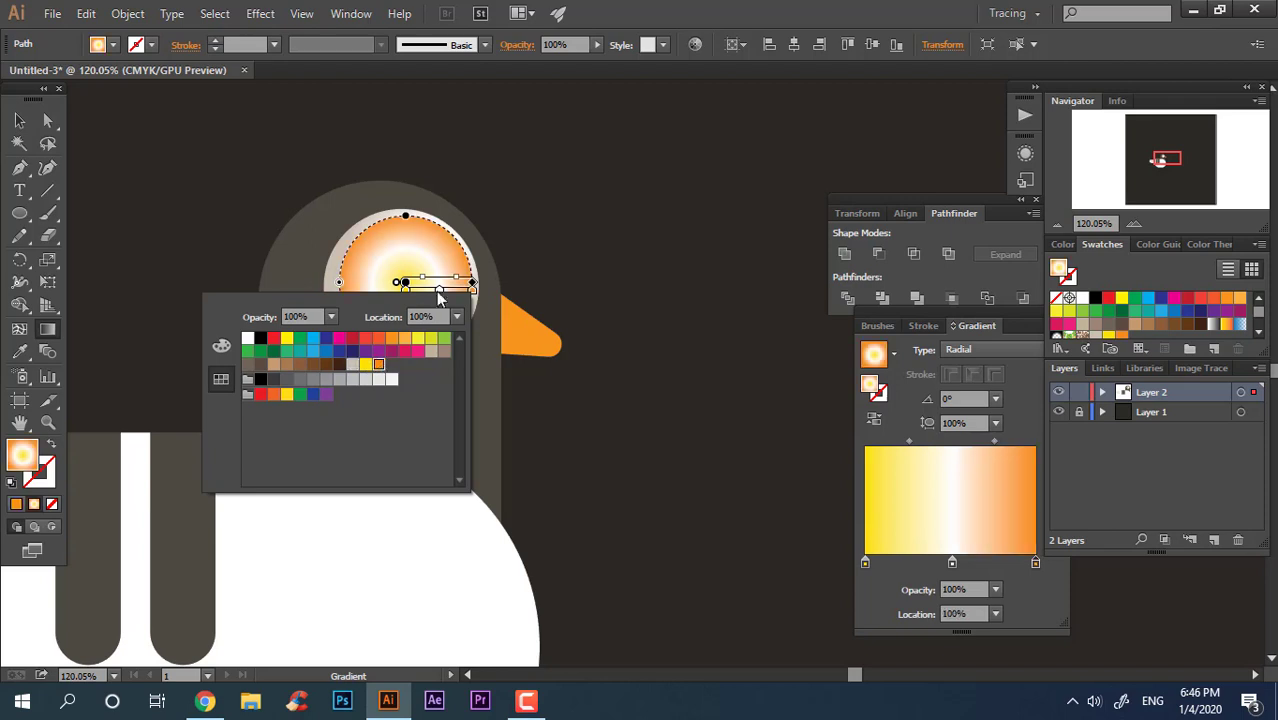
pyautogui.doubleClick(440, 292)
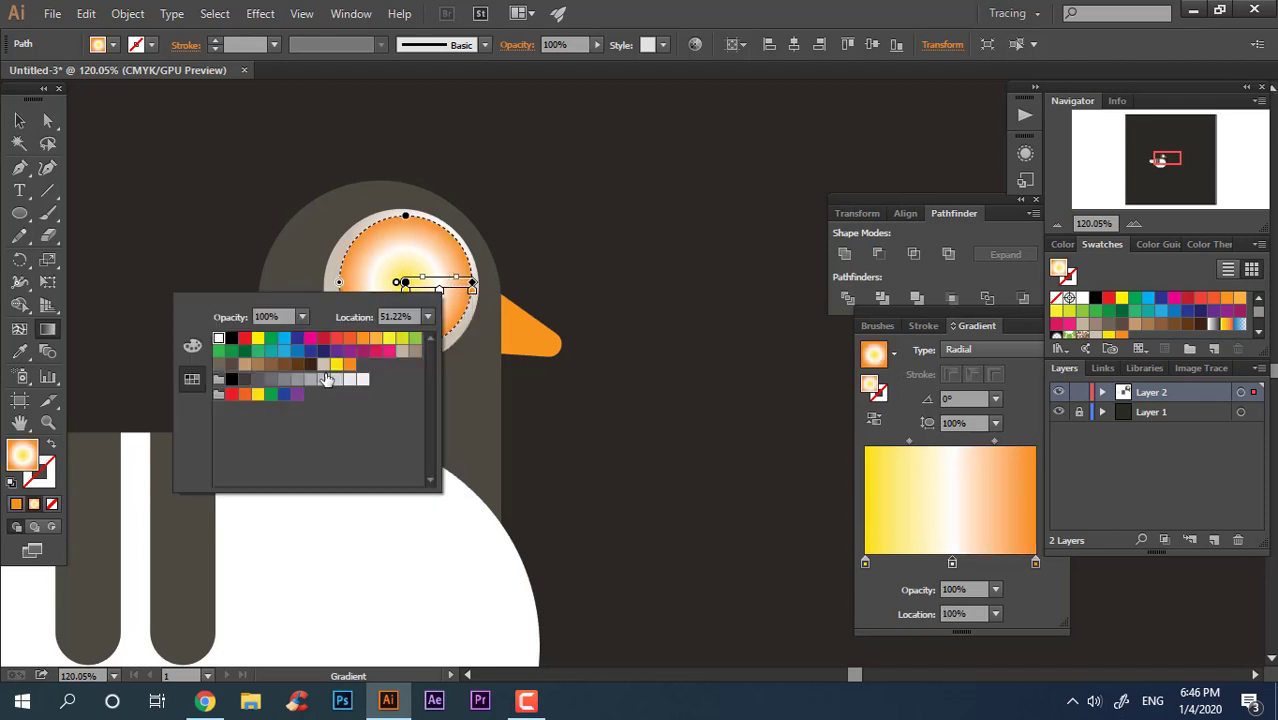
pyautogui.click(336, 364)
pyautogui.click(12, 128)
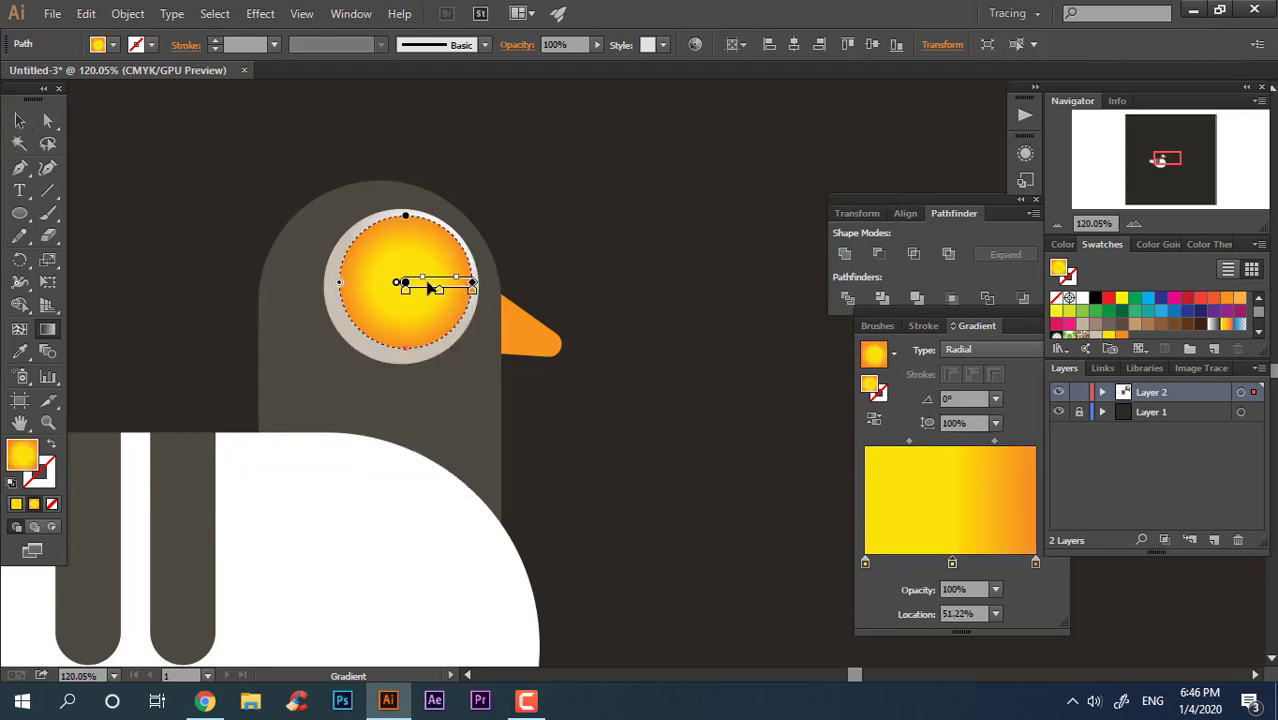
# - Angle the eye gradient from upper right to lower left, about -135°
pyautogui.moveTo(405, 285); pyautogui.dragTo(432, 248)
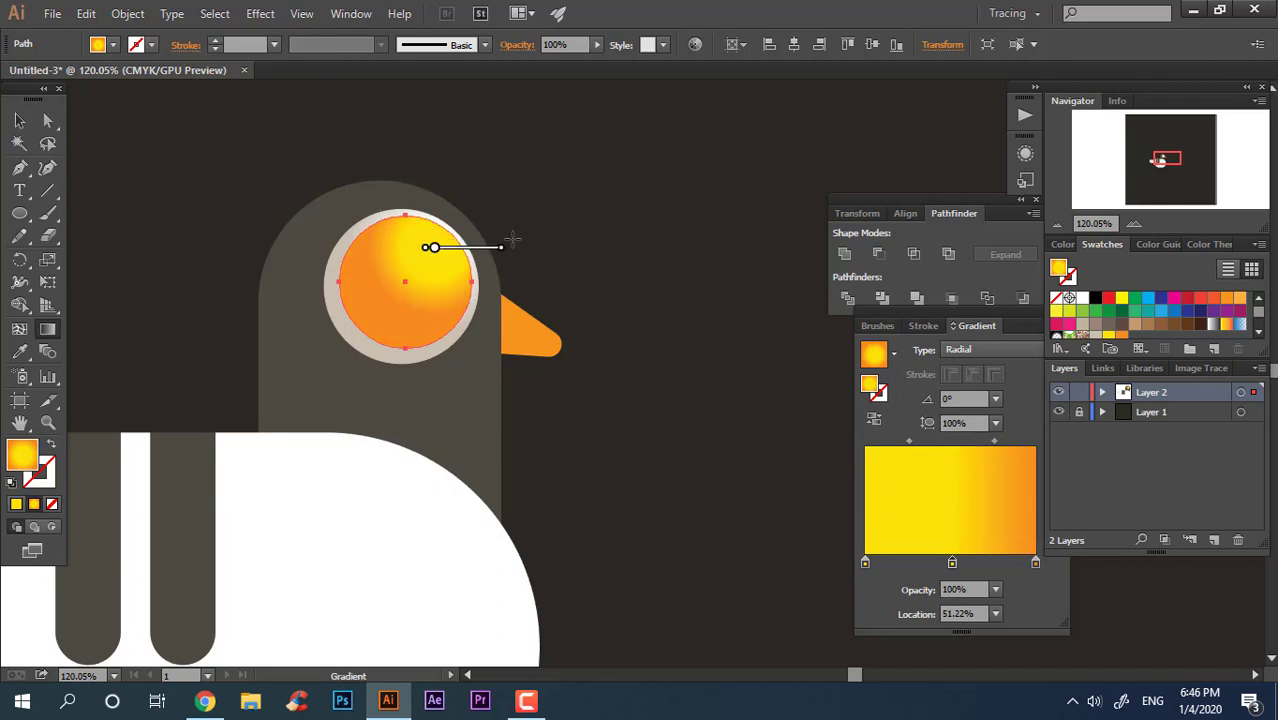
pyautogui.moveTo(484, 300)
pyautogui.mouseDown()
pyautogui.moveTo(342, 336)
pyautogui.moveTo(379, 304)
pyautogui.moveTo(630, 455)
pyautogui.mouseUp()
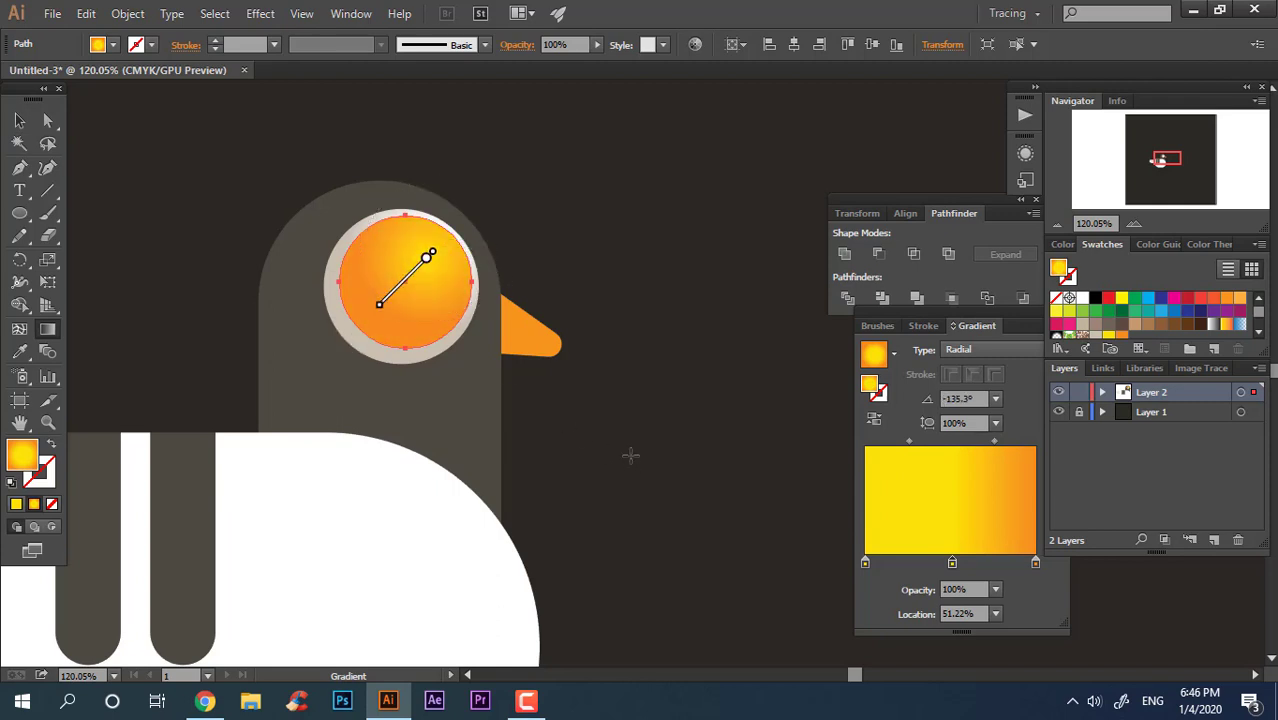
pyautogui.moveTo(421, 261); pyautogui.dragTo(371, 319)
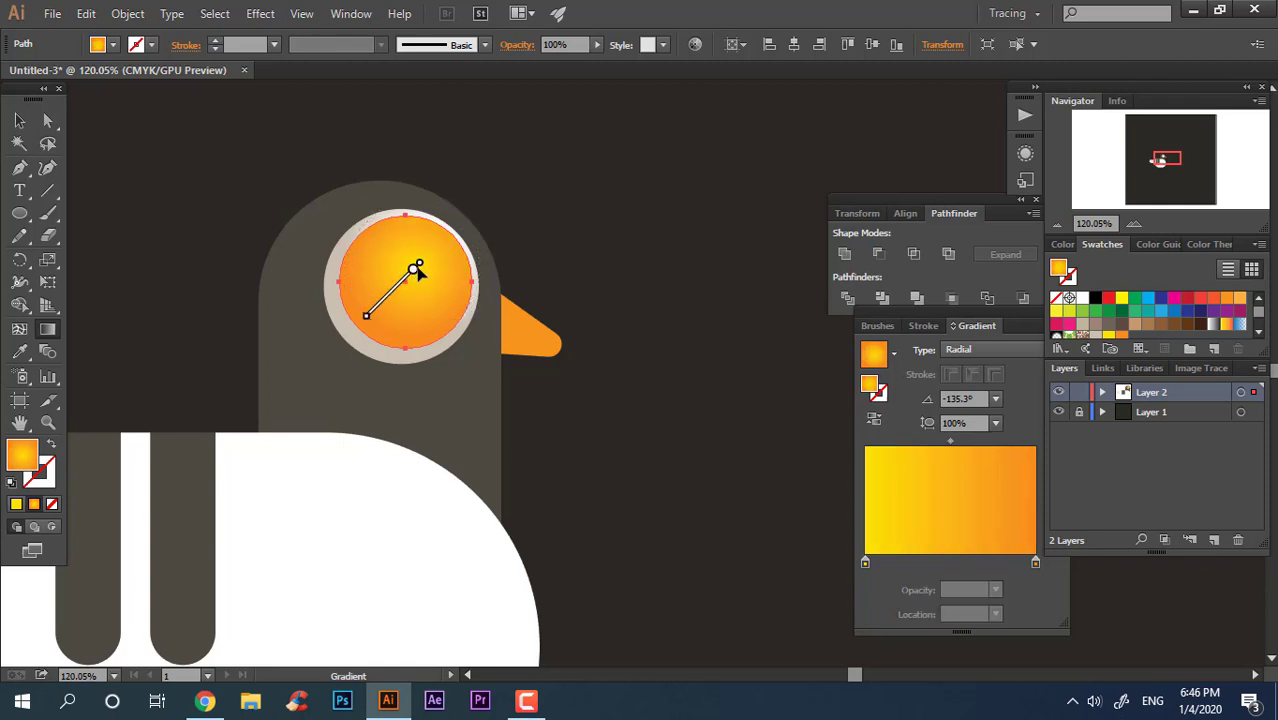
pyautogui.moveTo(425, 258); pyautogui.dragTo(425, 262)
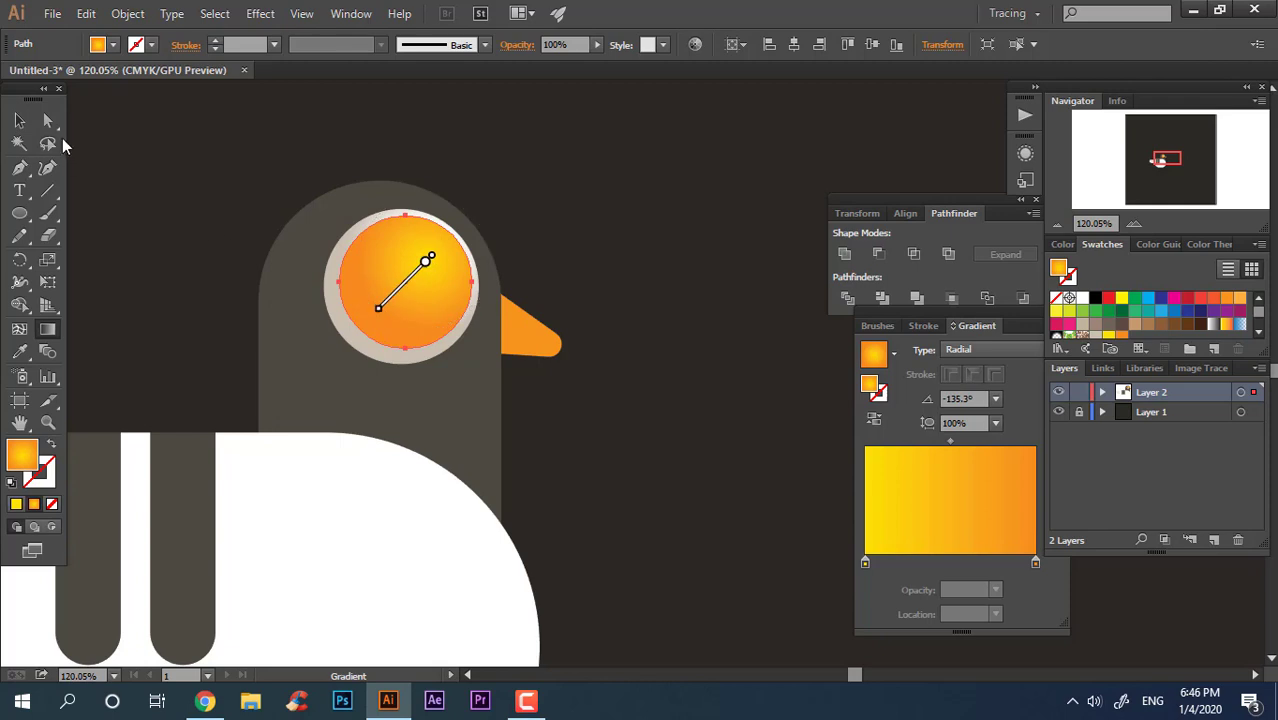
# - Shrink the eye circle into a smaller pupil and nudge it slightly up and right
pyautogui.click(19, 120)
pyautogui.click(647, 423)
pyautogui.click(408, 271)
pyautogui.keyDown('shift'); pyautogui.click(468, 323); pyautogui.keyUp('shift')
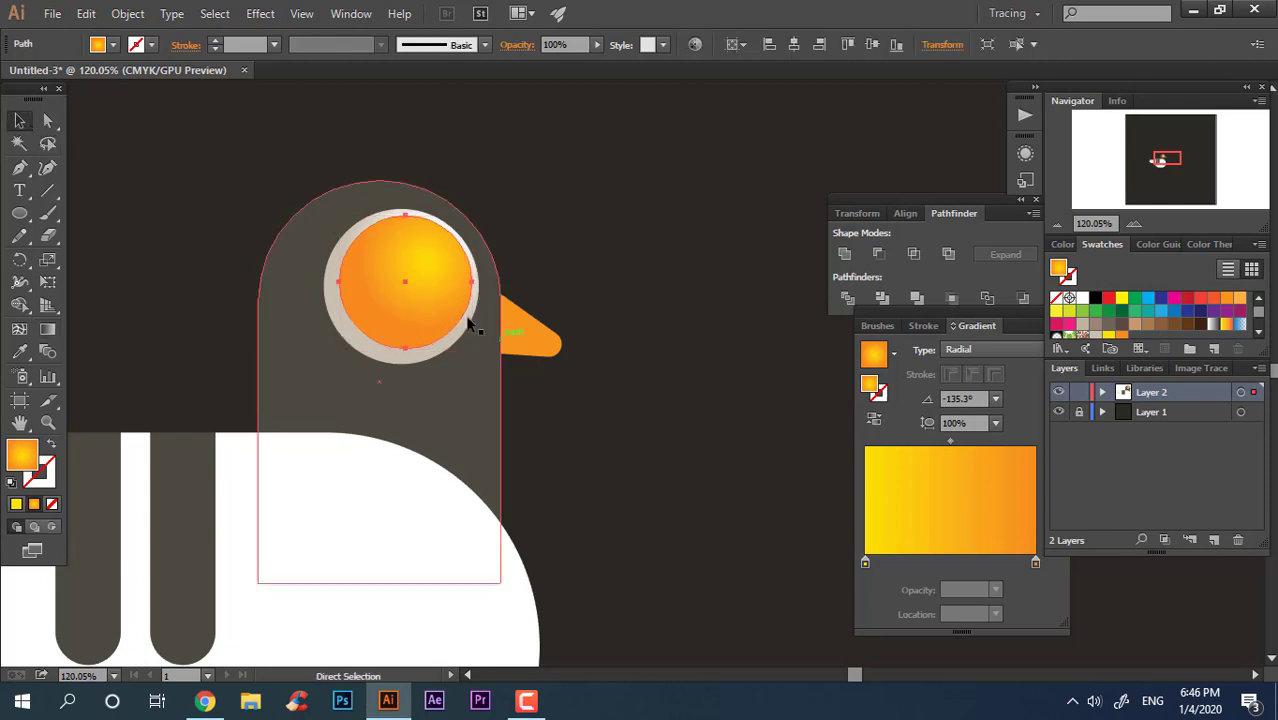
pyautogui.keyDown('shift'); pyautogui.click(468, 323); pyautogui.keyUp('shift')
pyautogui.moveTo(476, 350); pyautogui.dragTo(460, 336)
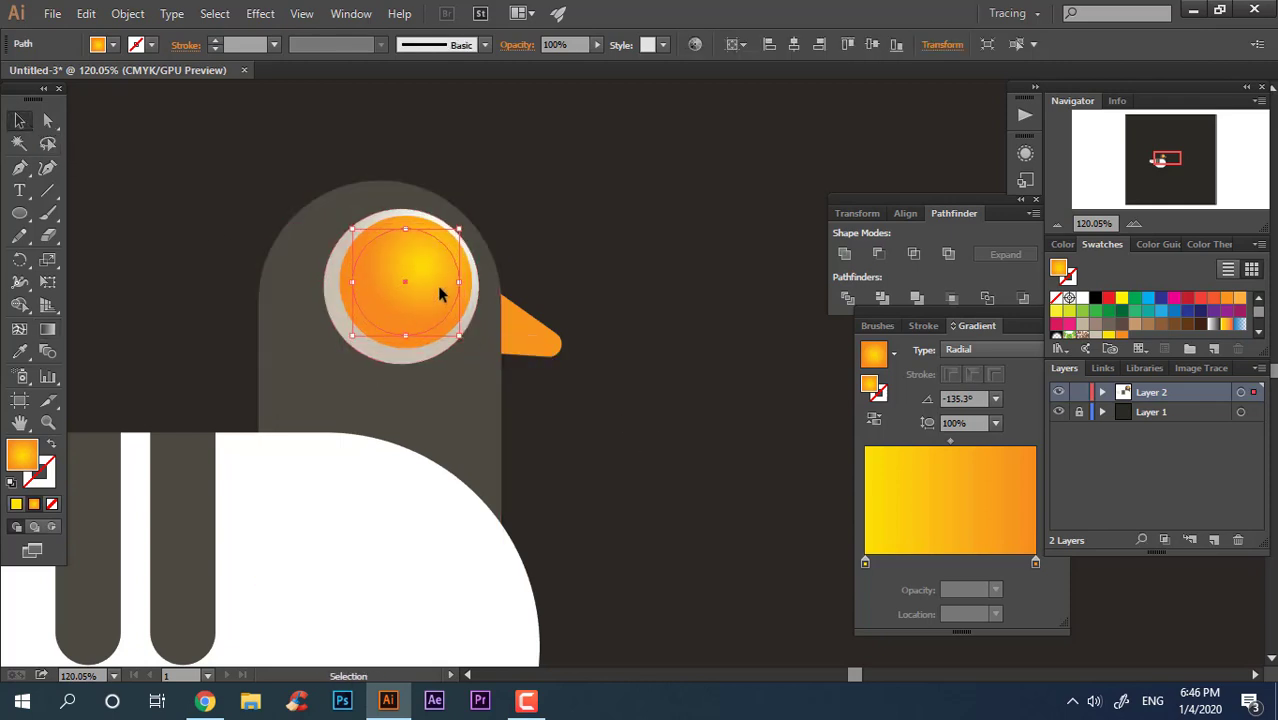
pyautogui.moveTo(440, 293); pyautogui.dragTo(445, 286)
# - Fill the pupil black, then change it to a dark blue-grey saved as a swatch
pyautogui.doubleClick(22, 455)
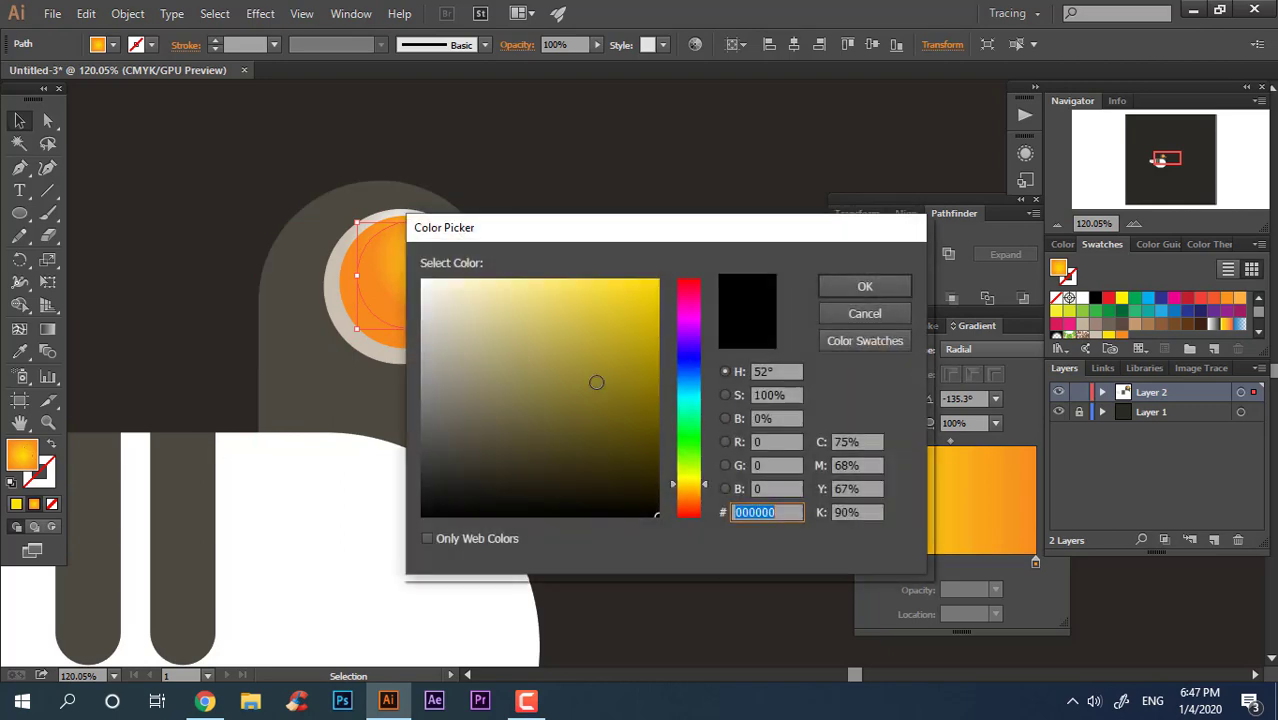
pyautogui.click(865, 287)
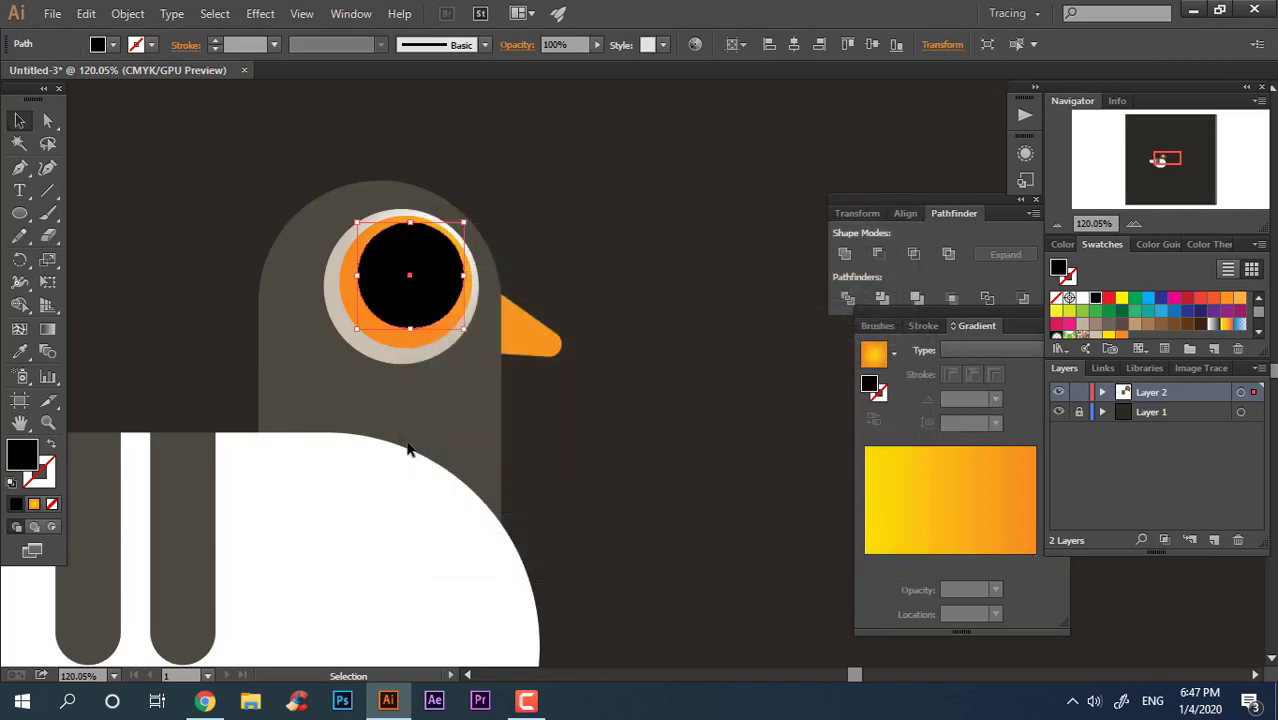
pyautogui.doubleClick(22, 455)
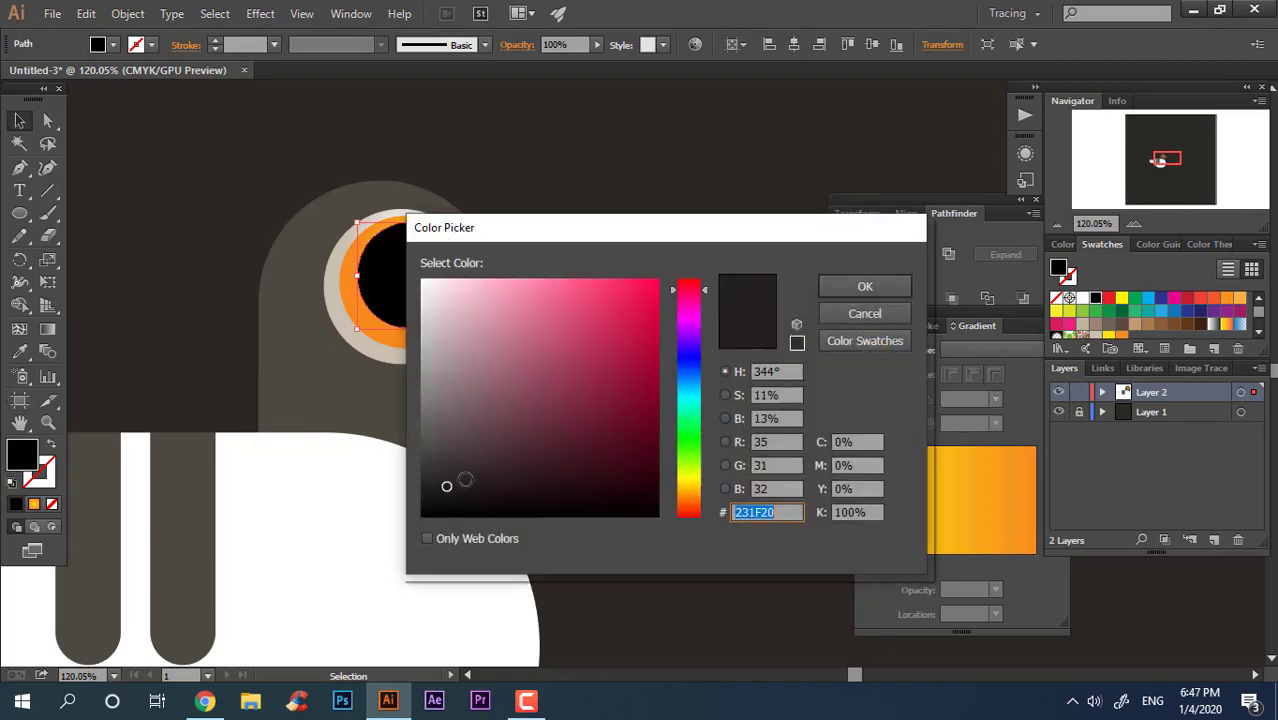
pyautogui.moveTo(445, 485); pyautogui.dragTo(447, 469)
pyautogui.click(690, 370)
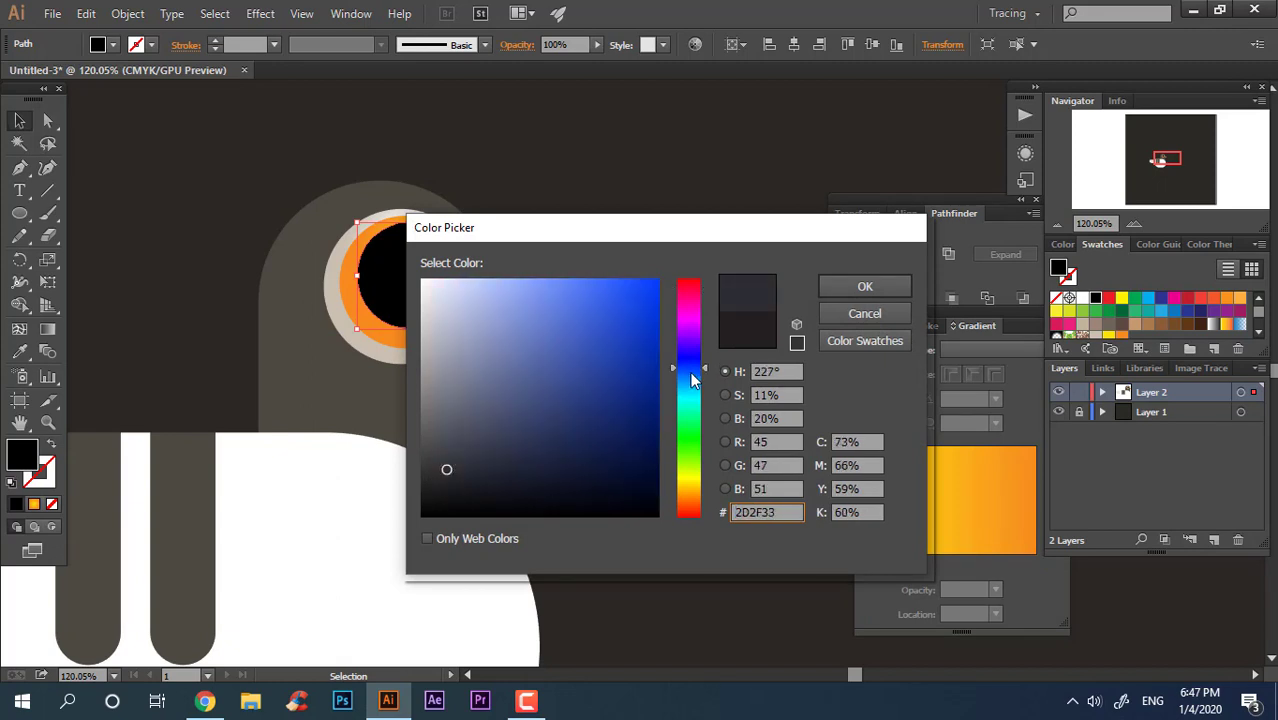
pyautogui.click(447, 461)
pyautogui.click(848, 293)
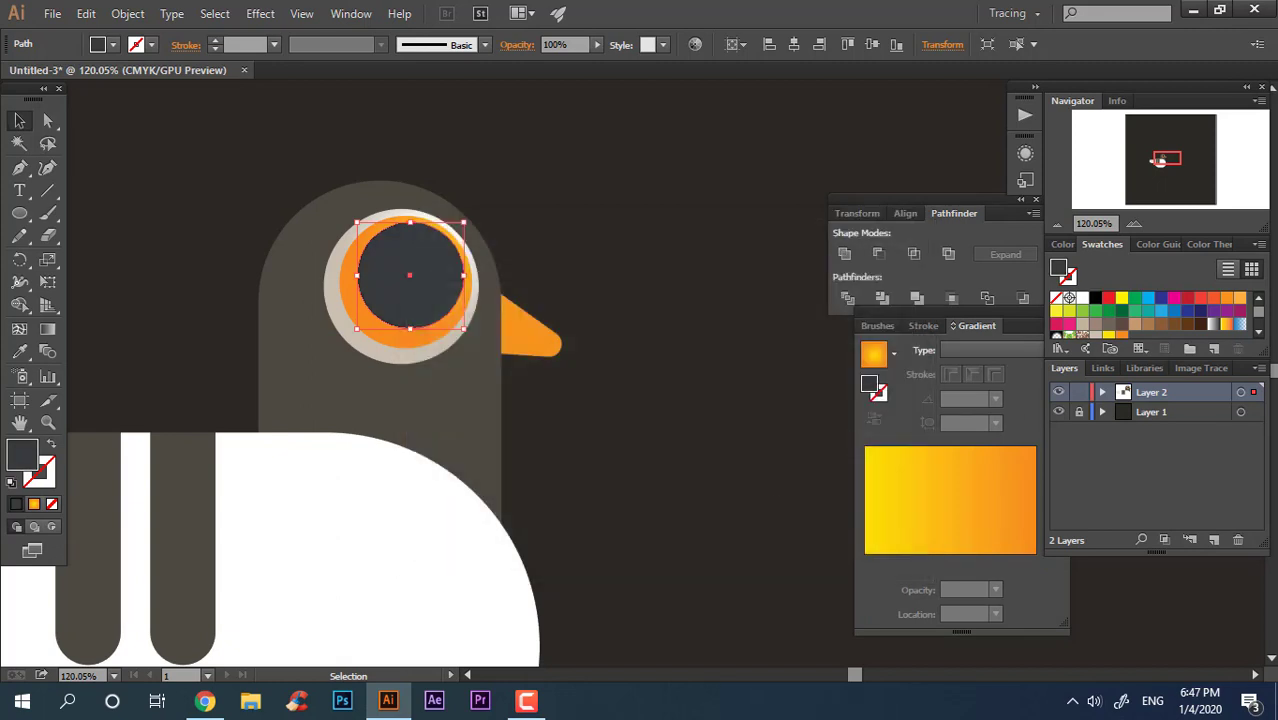
pyautogui.click(1220, 352)
pyautogui.press('Return')
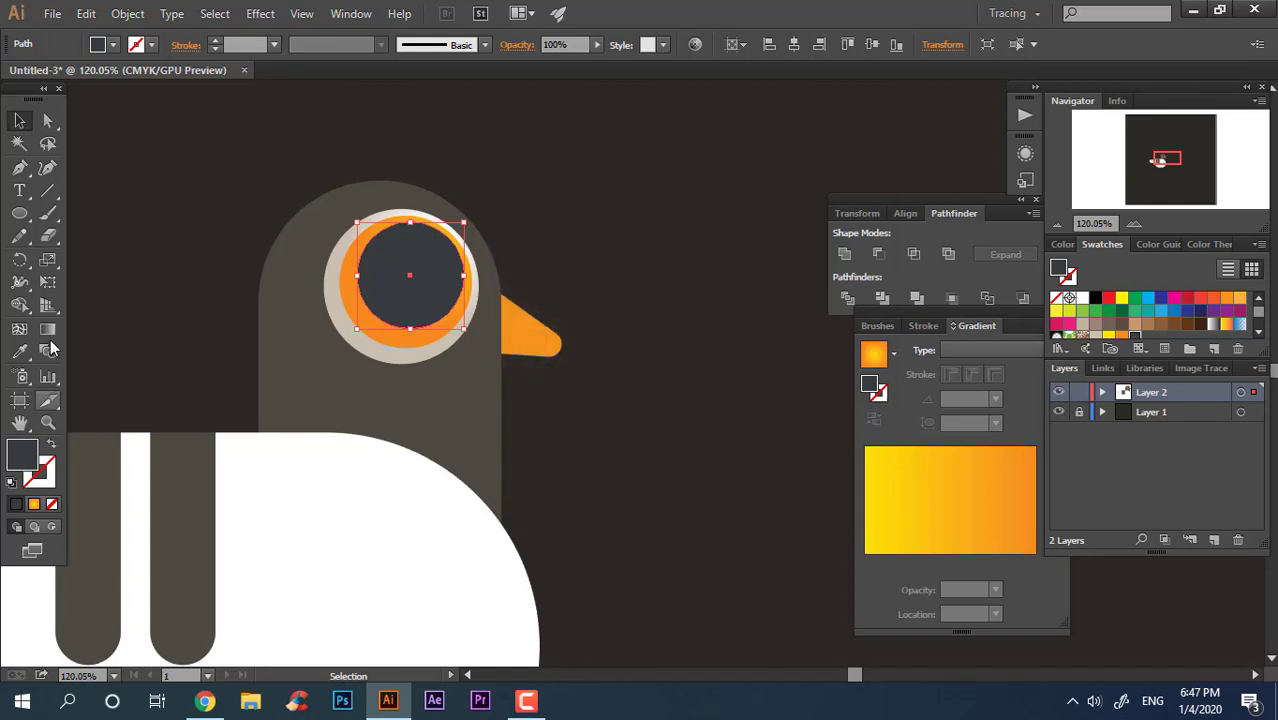
# - Change the pupil fill to near-black 070707 and save it as a swatch
pyautogui.doubleClick(24, 453)
pyautogui.moveTo(452, 475); pyautogui.dragTo(432, 510)
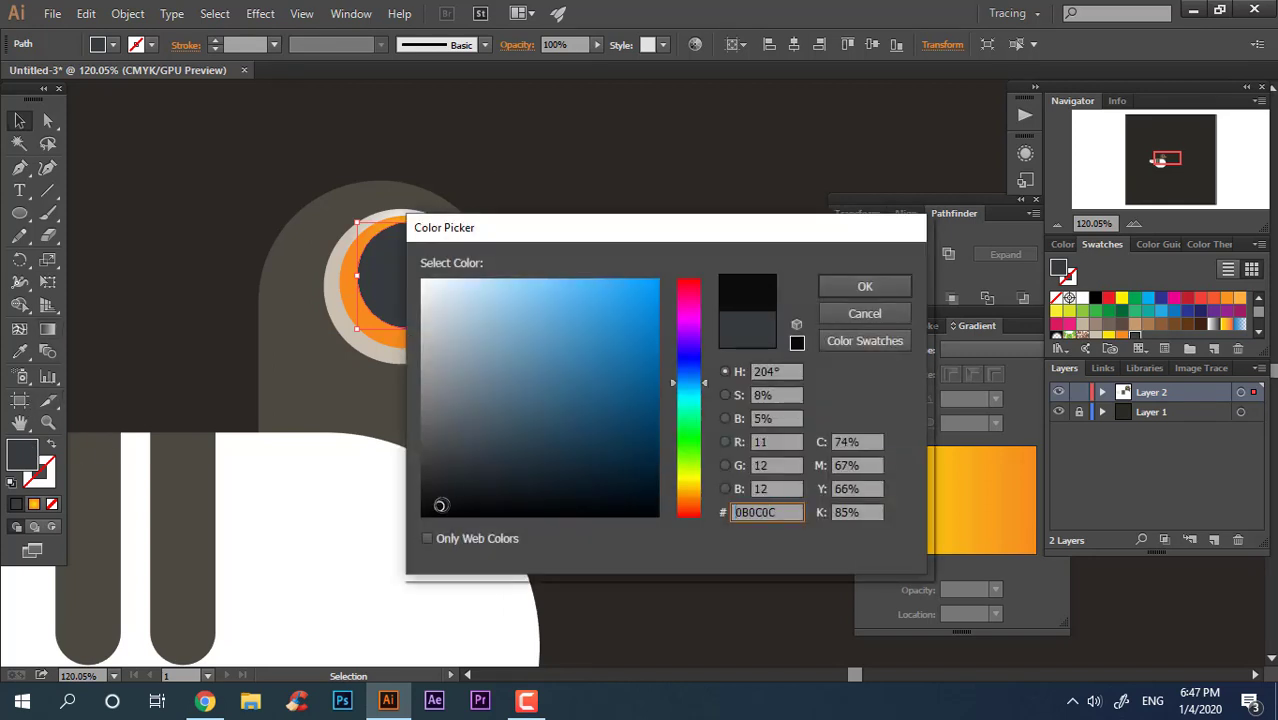
pyautogui.click(860, 290)
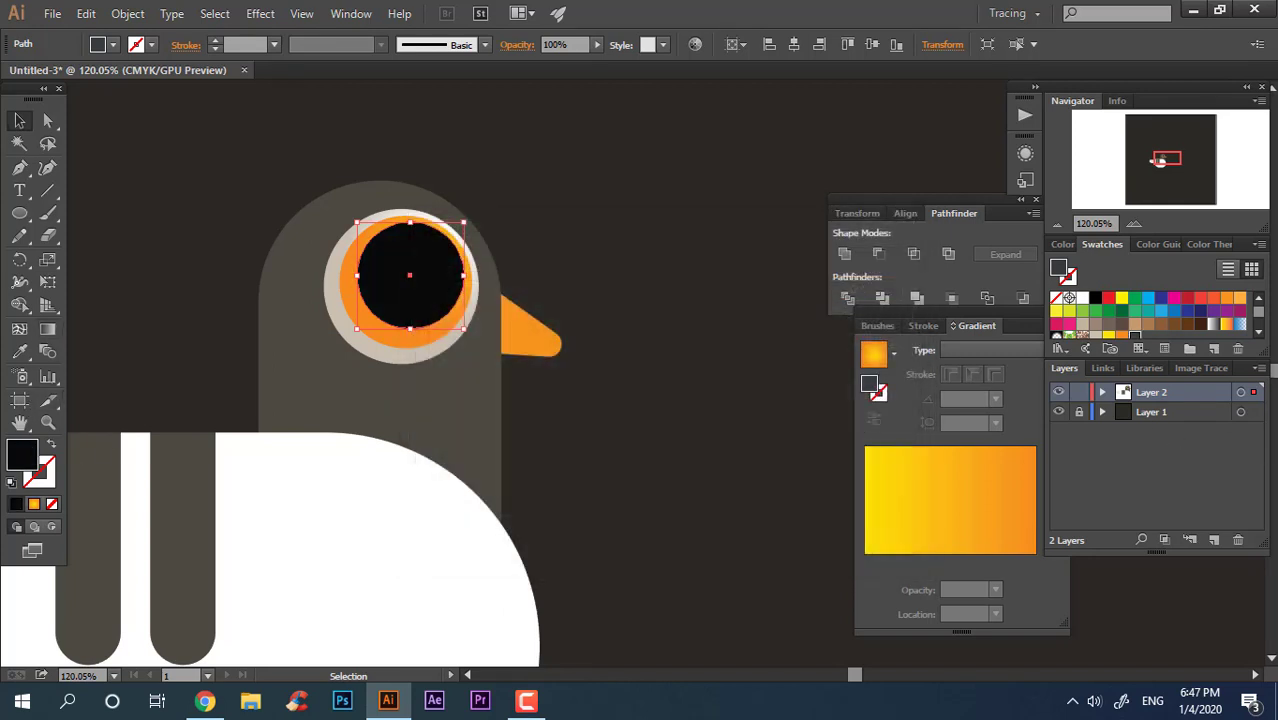
pyautogui.click(651, 471)
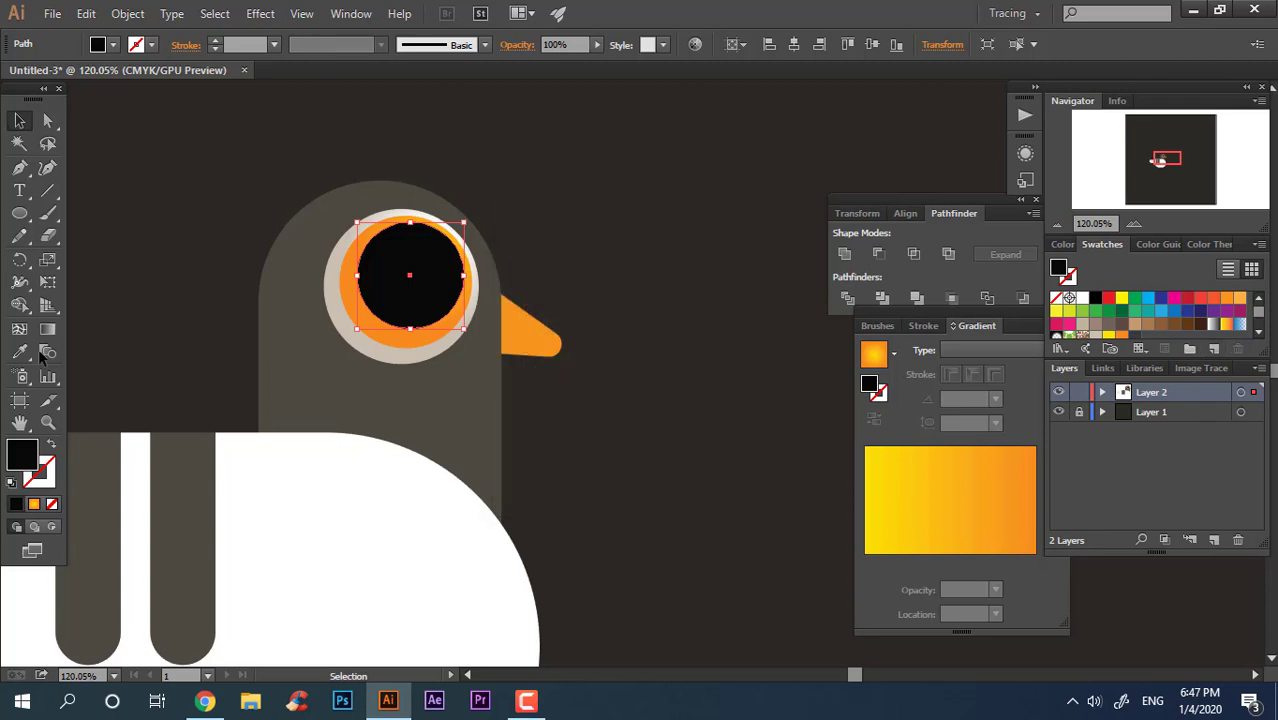
pyautogui.click(47, 329)
# - Give the pupil a dark grey-to-black radial gradient angled diagonally at about -135.6°
pyautogui.click(403, 255)
pyautogui.moveTo(432, 278)
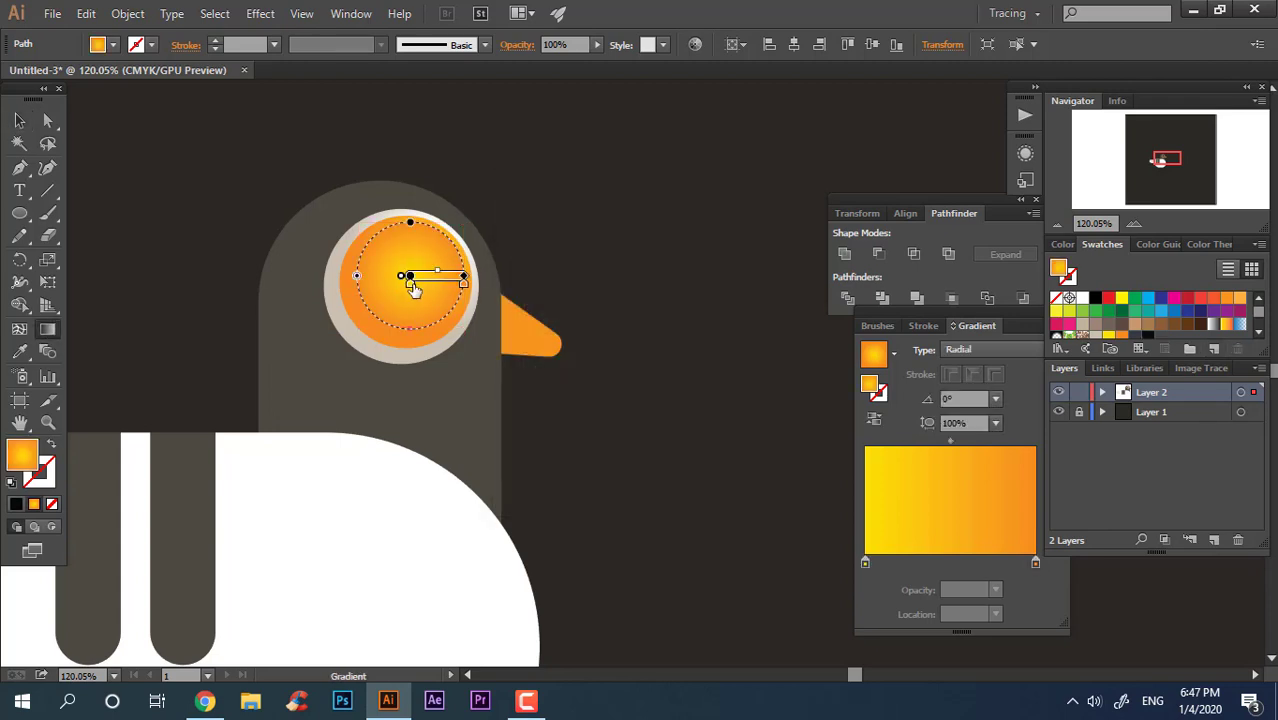
pyautogui.doubleClick(411, 285)
pyautogui.click(342, 360)
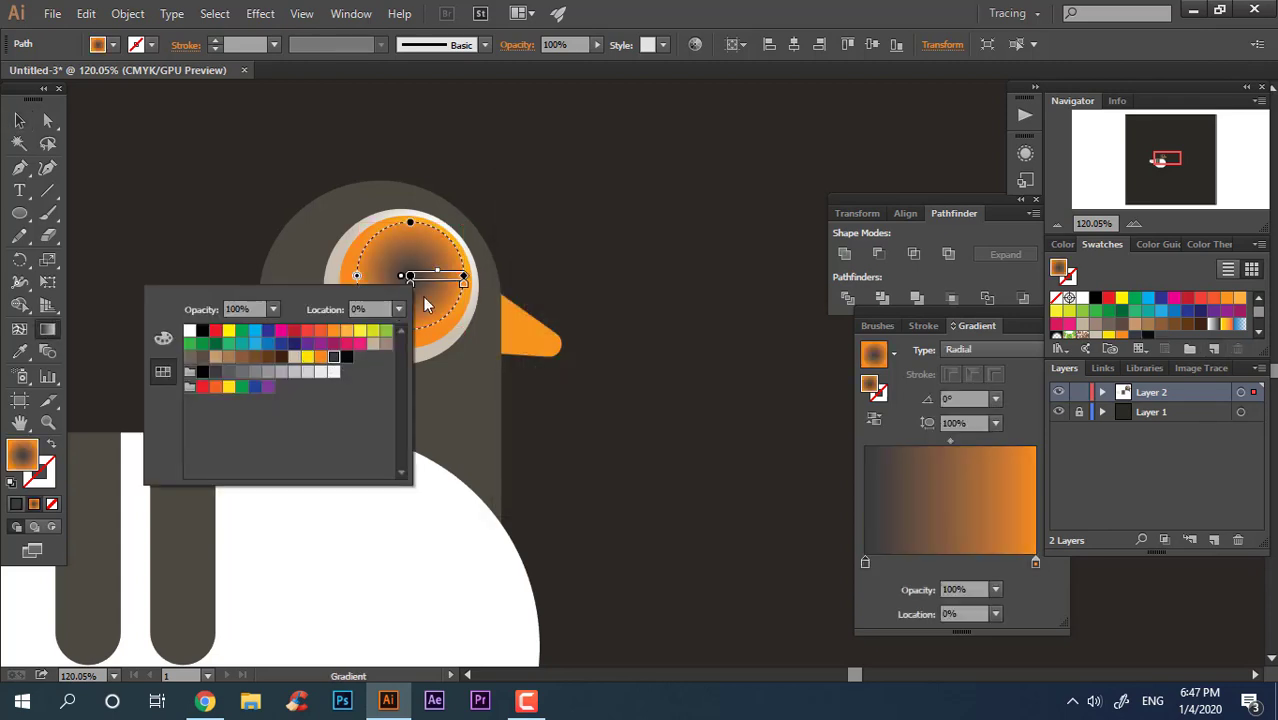
pyautogui.doubleClick(463, 287)
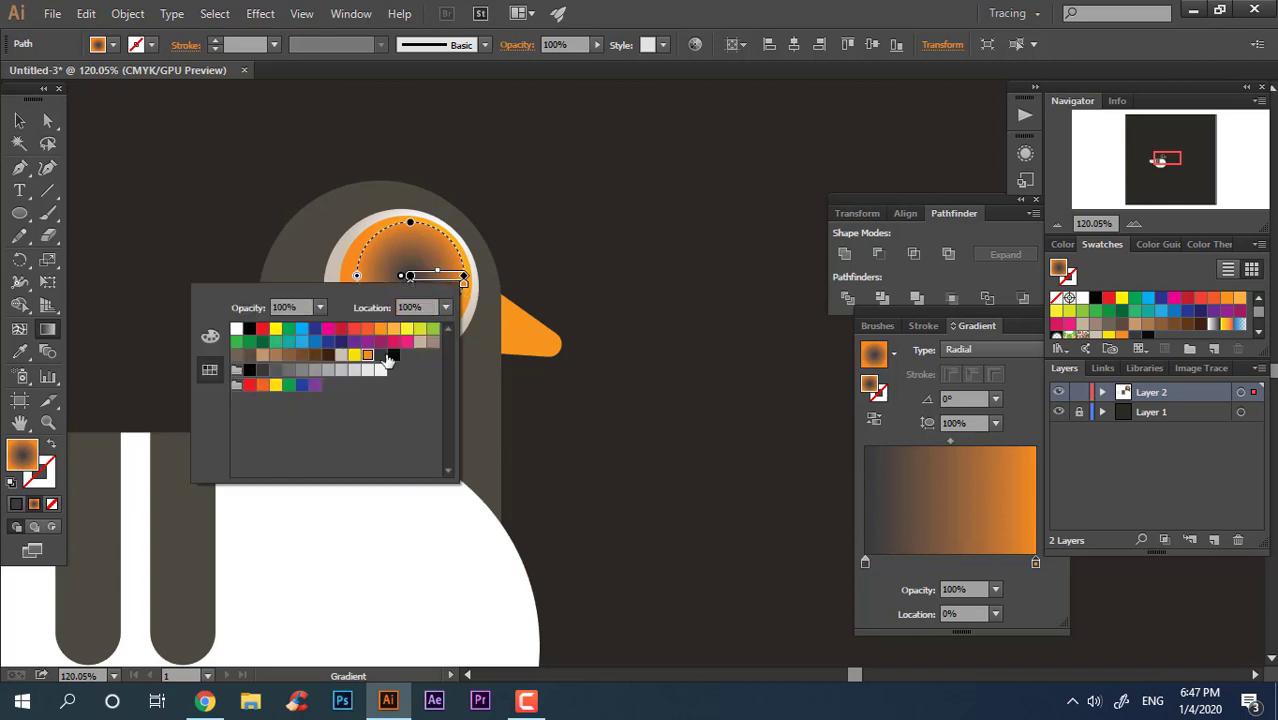
pyautogui.click(390, 362)
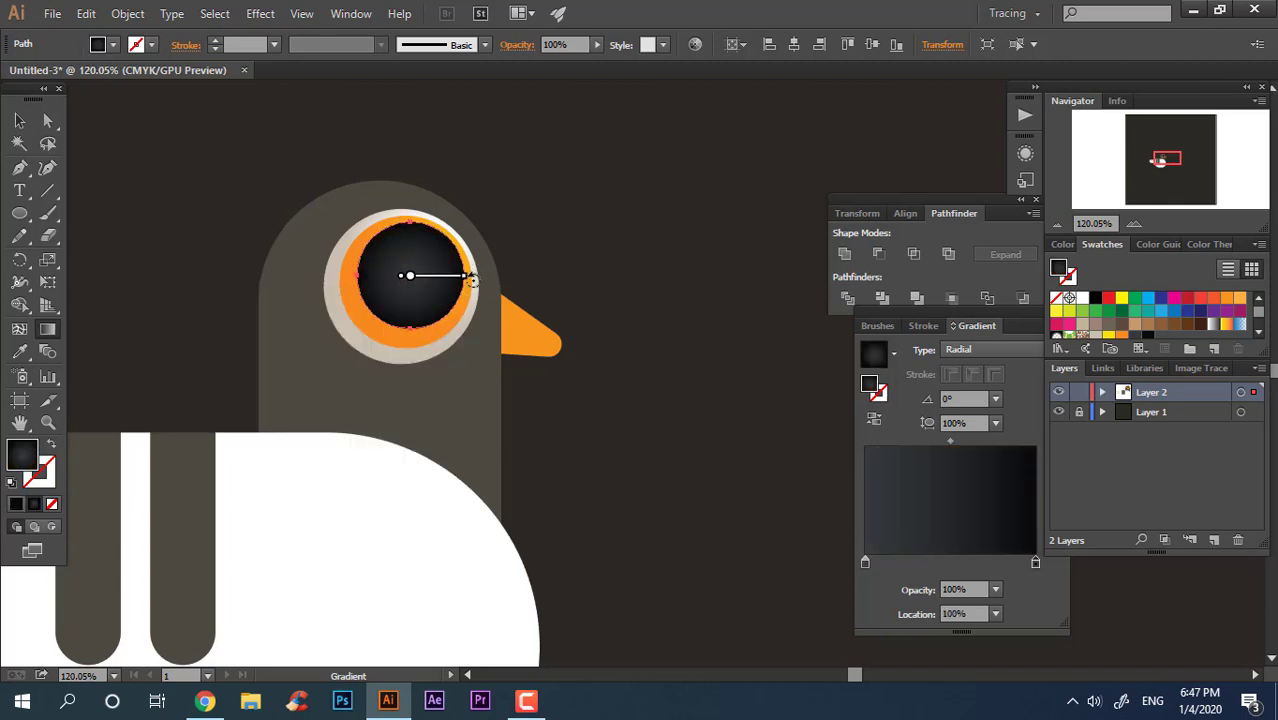
pyautogui.moveTo(472, 281); pyautogui.dragTo(374, 321)
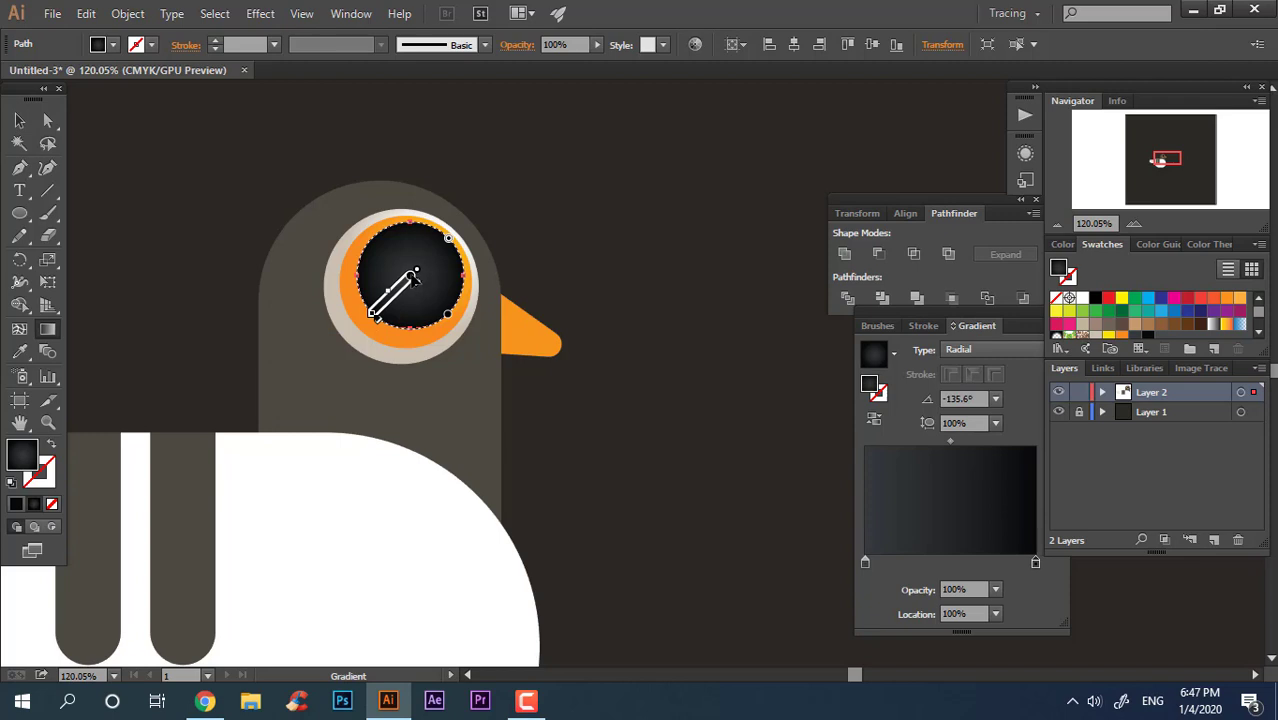
pyautogui.click(19, 121)
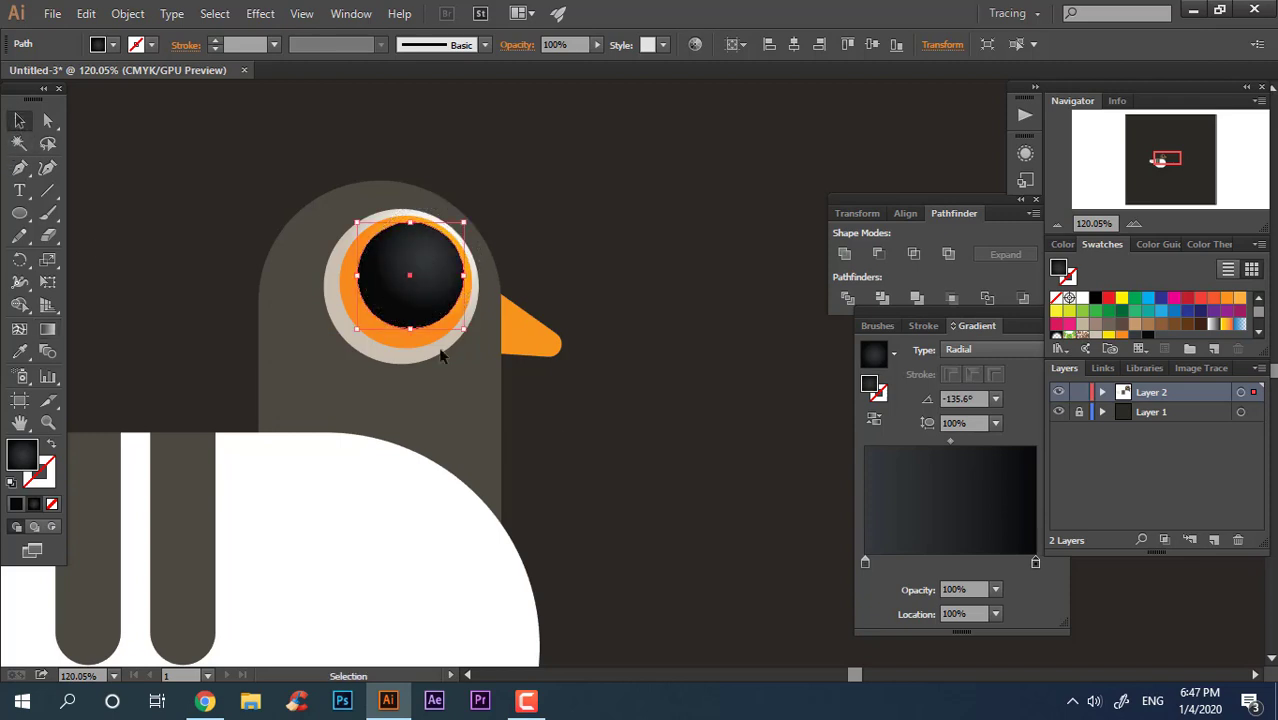
pyautogui.click(474, 234)
# - Draw a white highlight circle on the pupil, then shrink it and move it up and right
pyautogui.press('z')
pyautogui.moveTo(462, 231); pyautogui.dragTo(508, 348)
pyautogui.press('l')
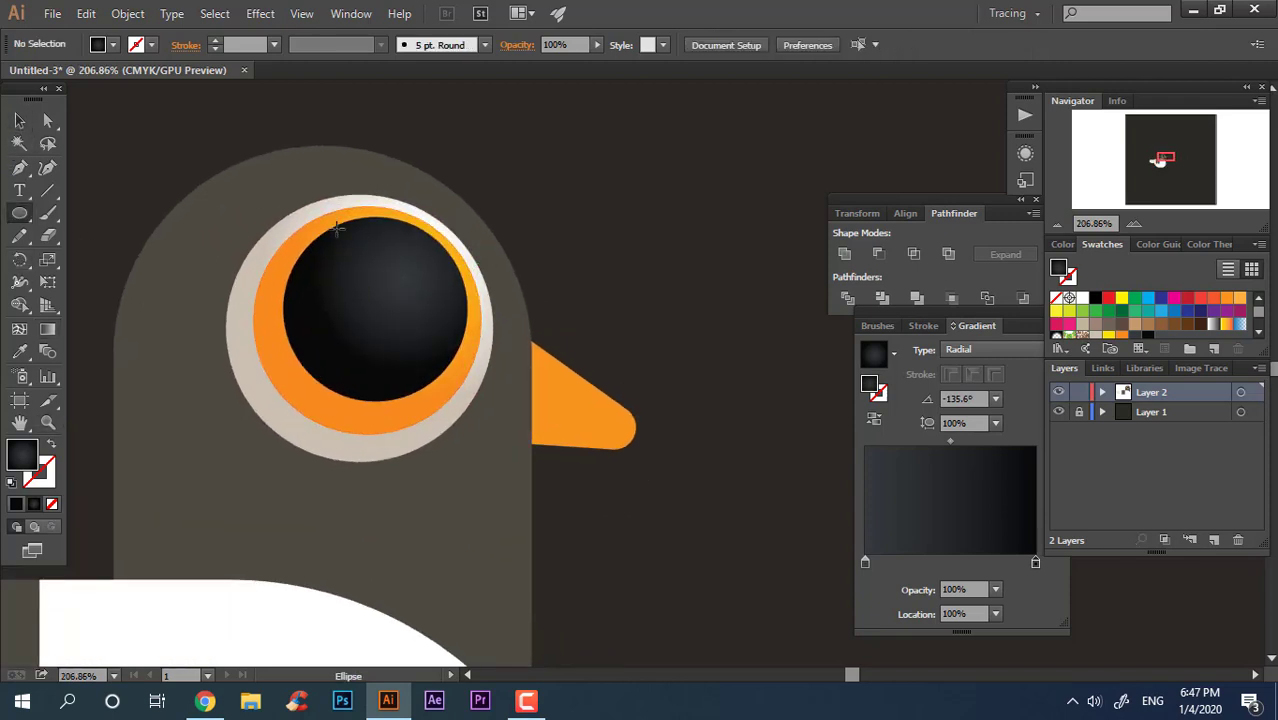
pyautogui.moveTo(359, 218); pyautogui.dragTo(415, 274)
pyautogui.click(1081, 298)
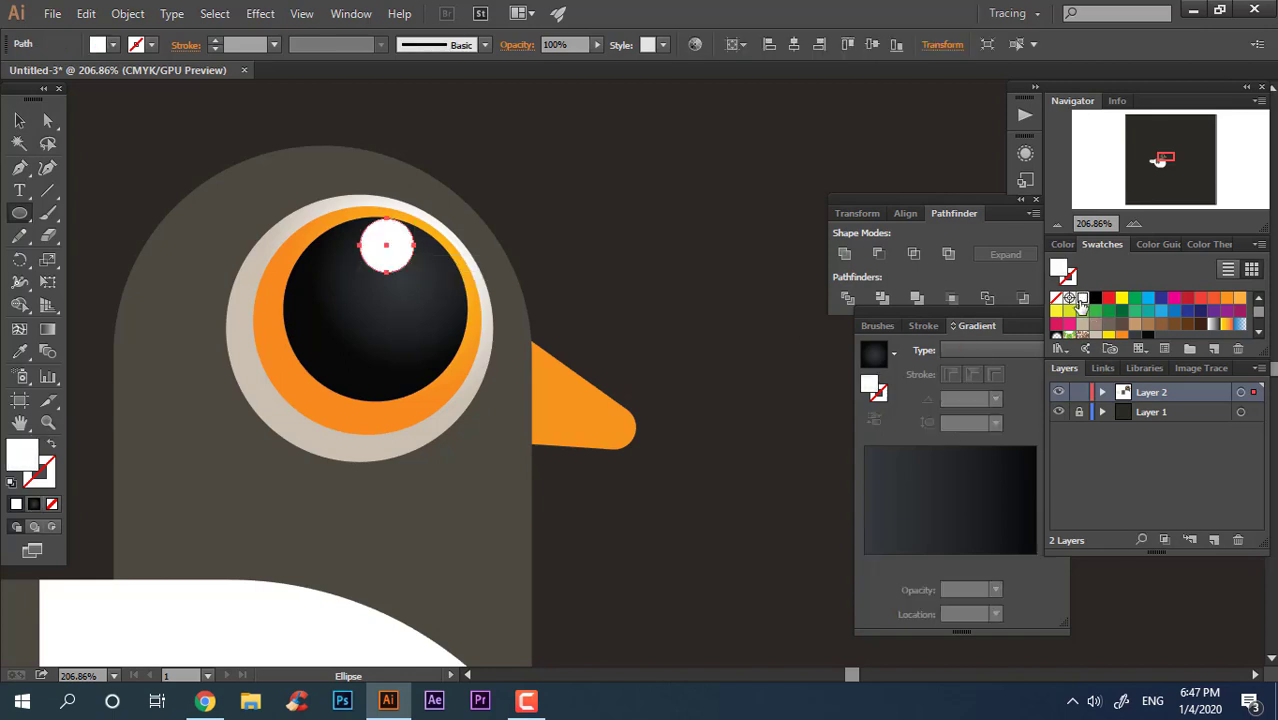
pyautogui.scroll(1, 455, 258)
pyautogui.press('v')
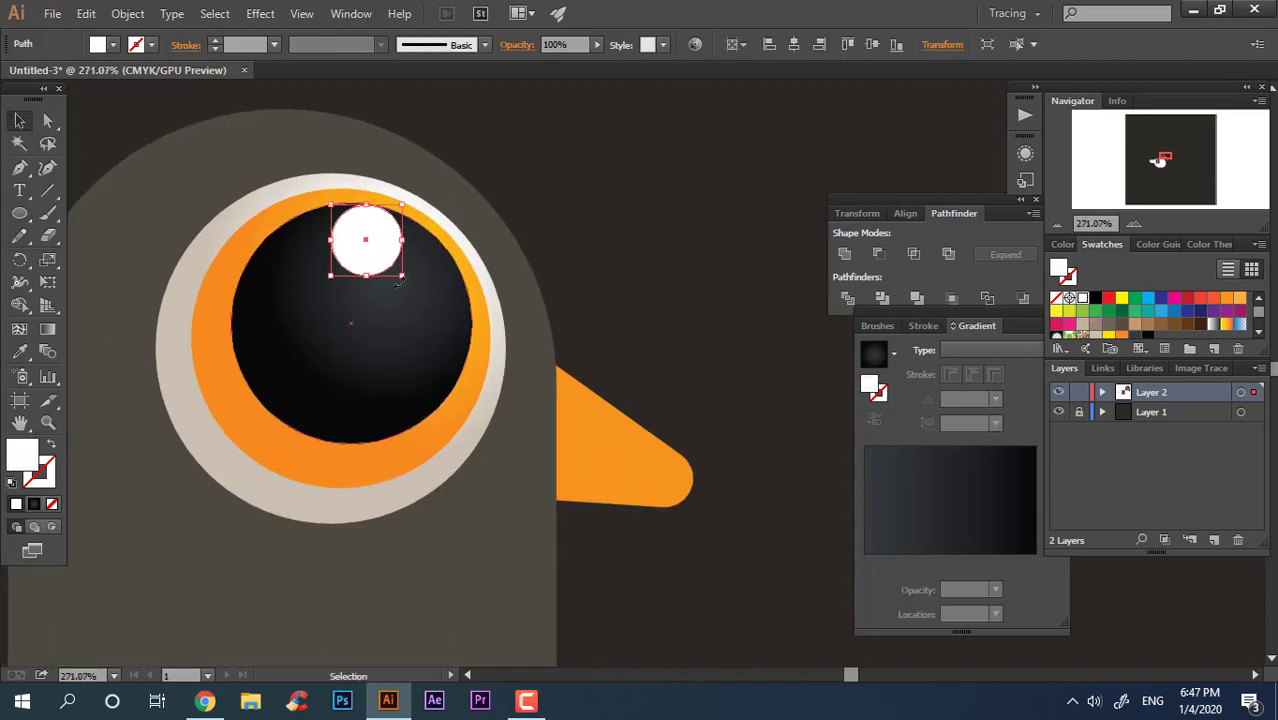
pyautogui.moveTo(403, 282)
pyautogui.mouseDown()
pyautogui.moveTo(392, 233)
pyautogui.moveTo(240, 457)
pyautogui.moveTo(234, 447)
pyautogui.moveTo(288, 483)
pyautogui.moveTo(262, 455)
pyautogui.mouseUp()
pyautogui.click(533, 240)
pyautogui.click(759, 257)
# - Select the wing and apply a linear gradient fill to it
pyautogui.press('z')
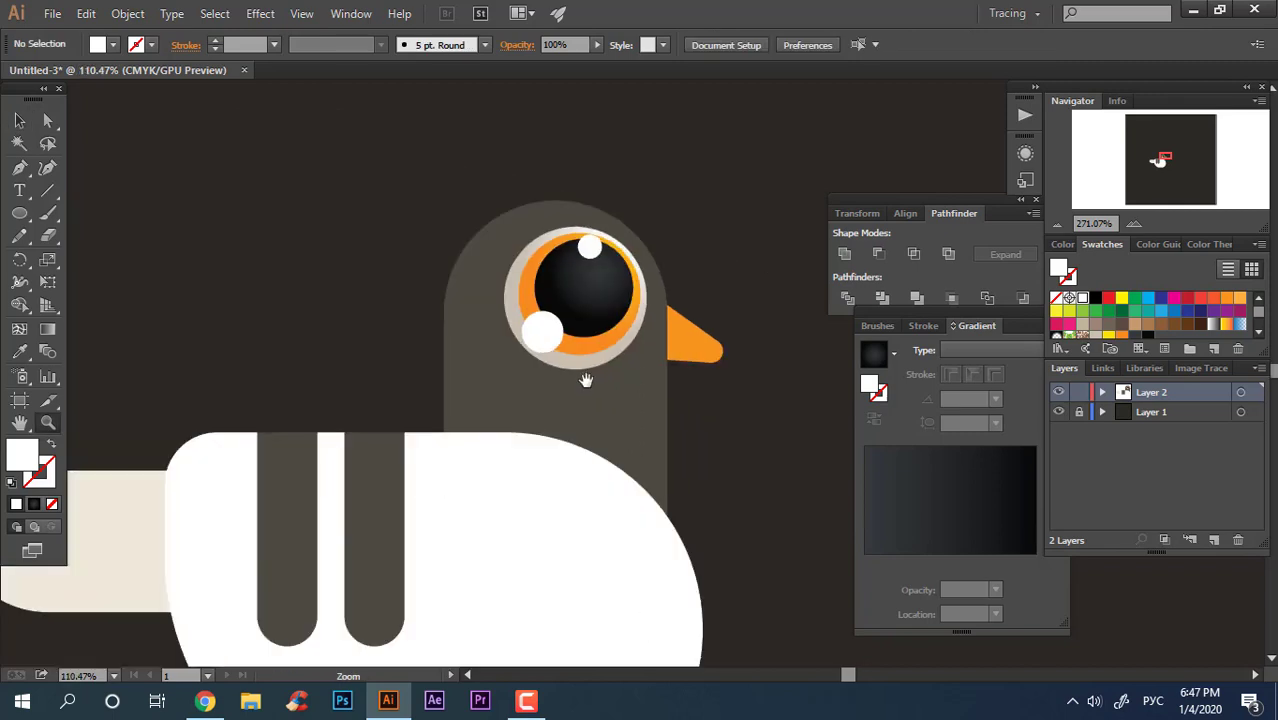
pyautogui.moveTo(662, 176); pyautogui.dragTo(528, 325)
pyautogui.scroll(-2, 536, 448)
pyautogui.scroll(-2, 516, 360)
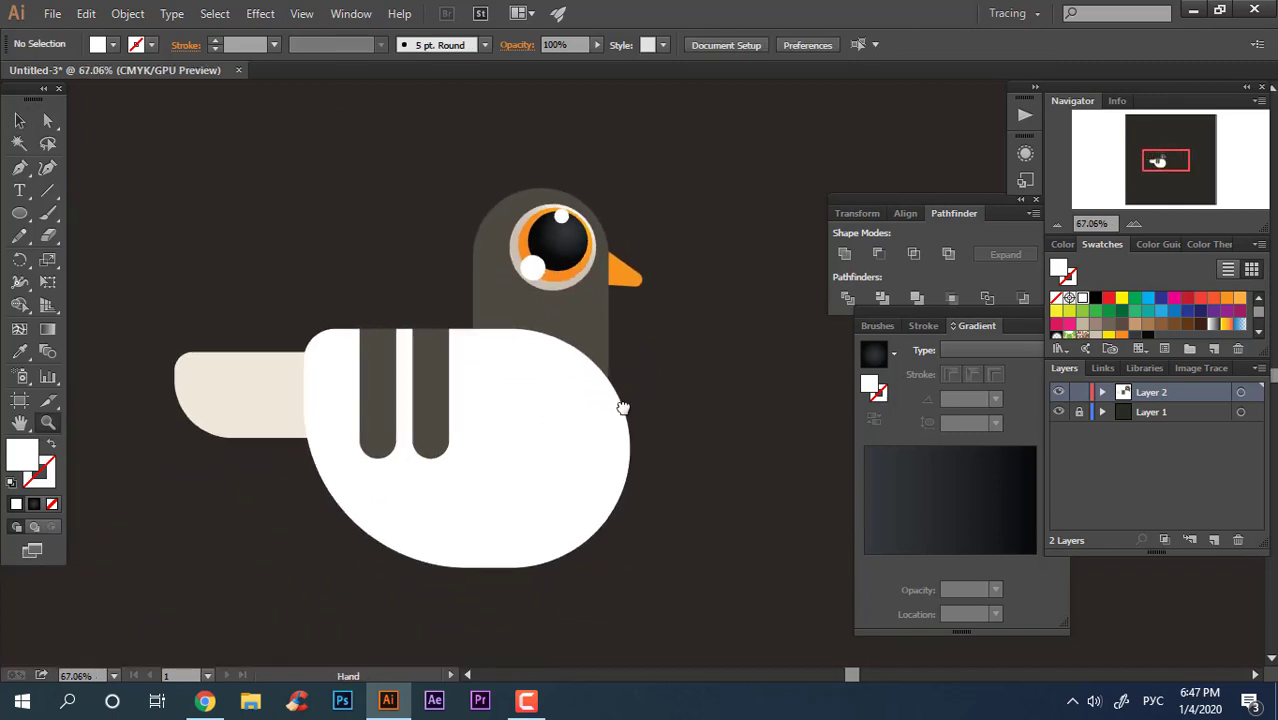
pyautogui.scroll(1, 599, 425)
pyautogui.press('v')
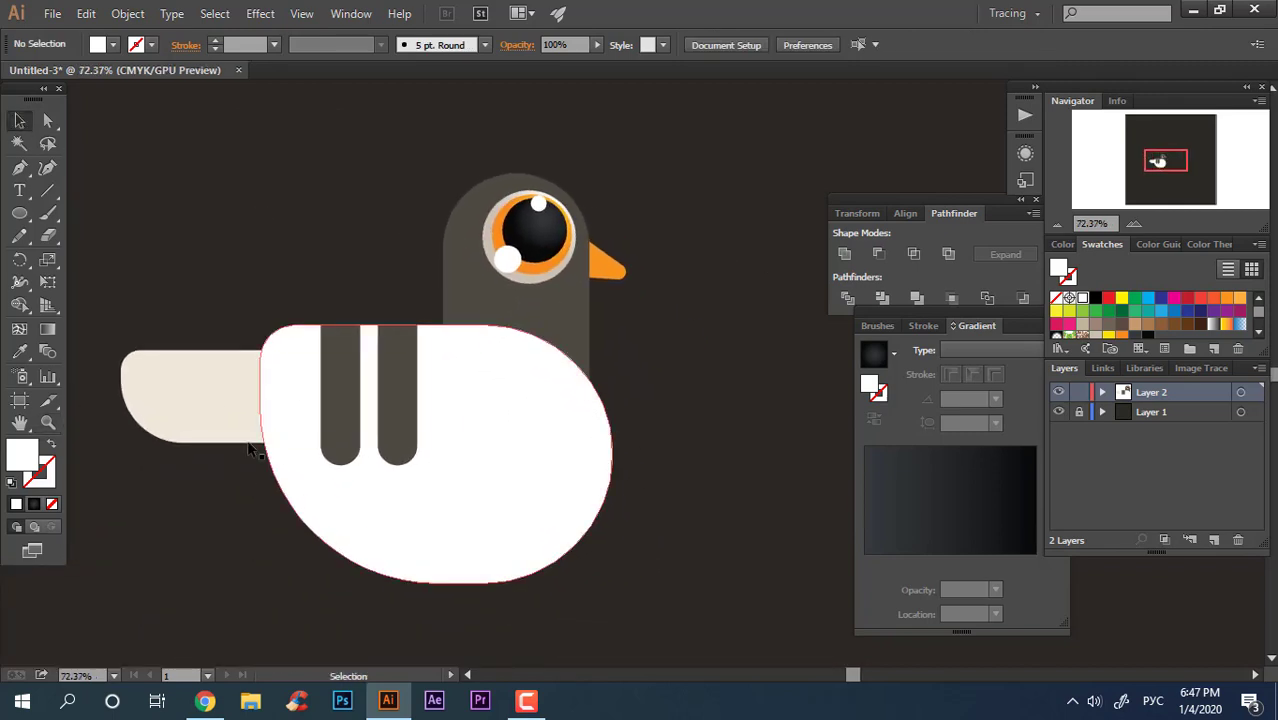
pyautogui.click(190, 400)
pyautogui.moveTo(239, 438); pyautogui.dragTo(329, 432)
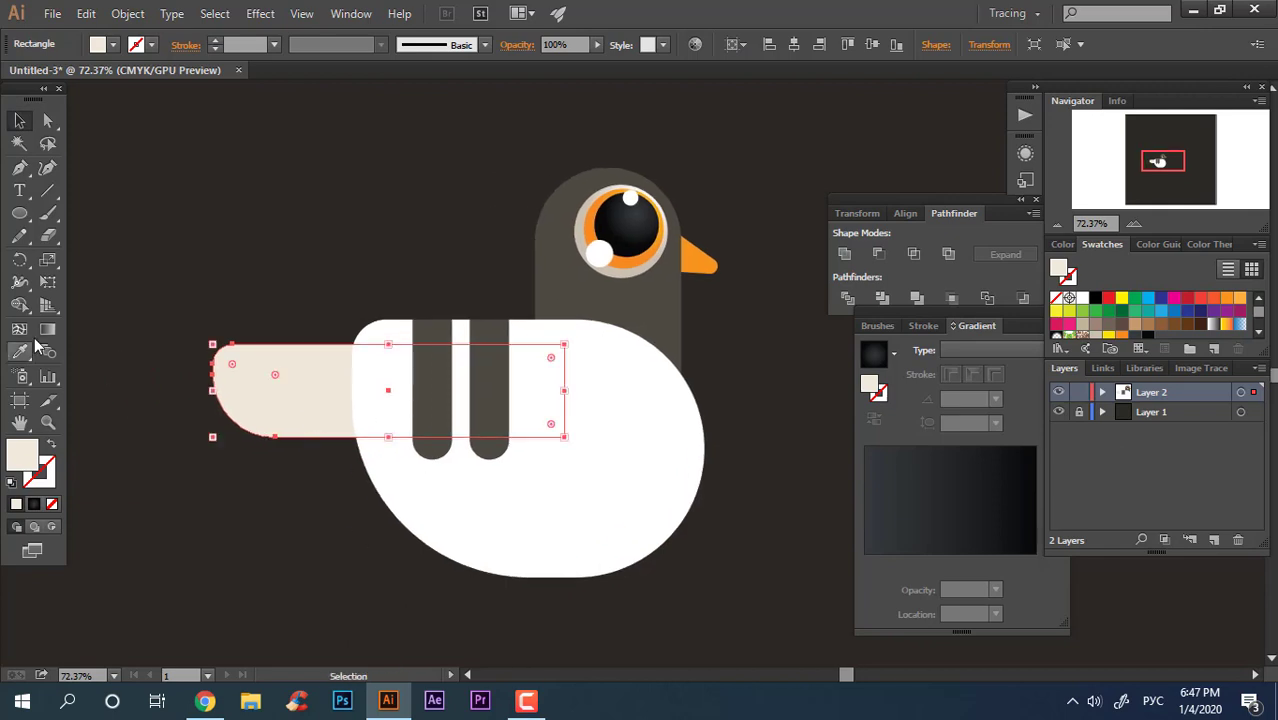
pyautogui.press('g')
pyautogui.click(290, 408)
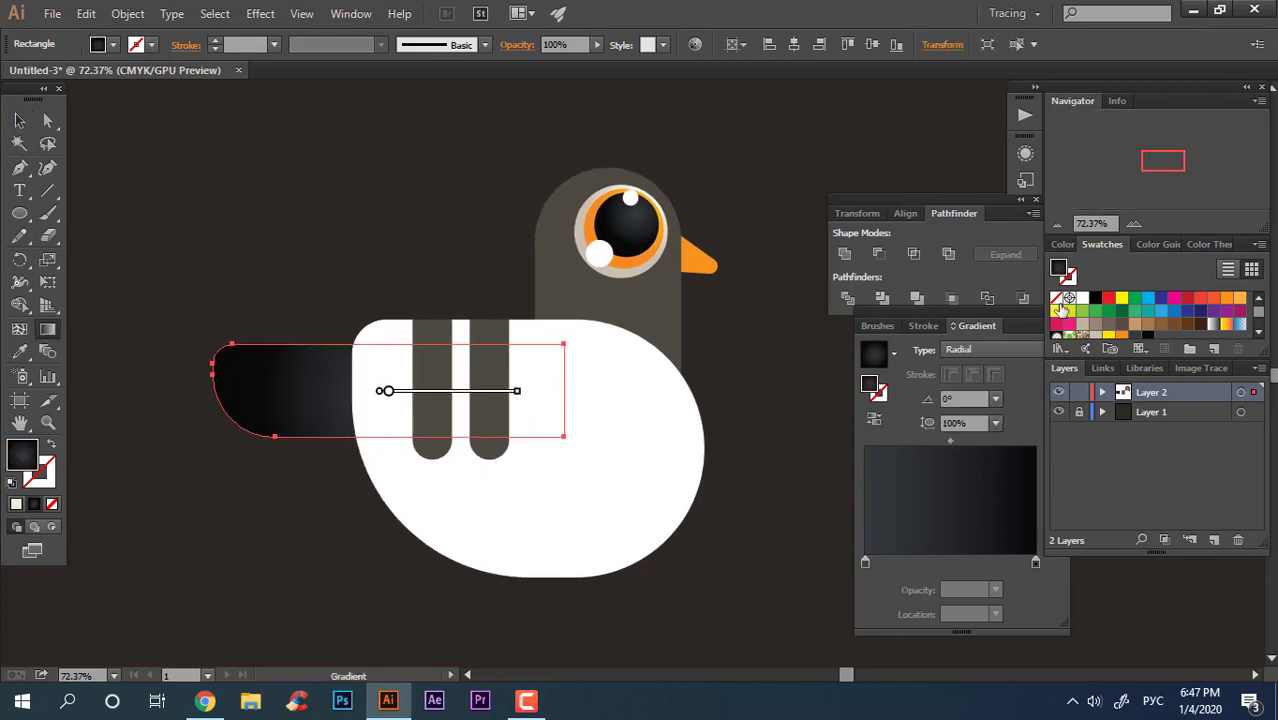
pyautogui.click(1013, 352)
pyautogui.click(974, 370)
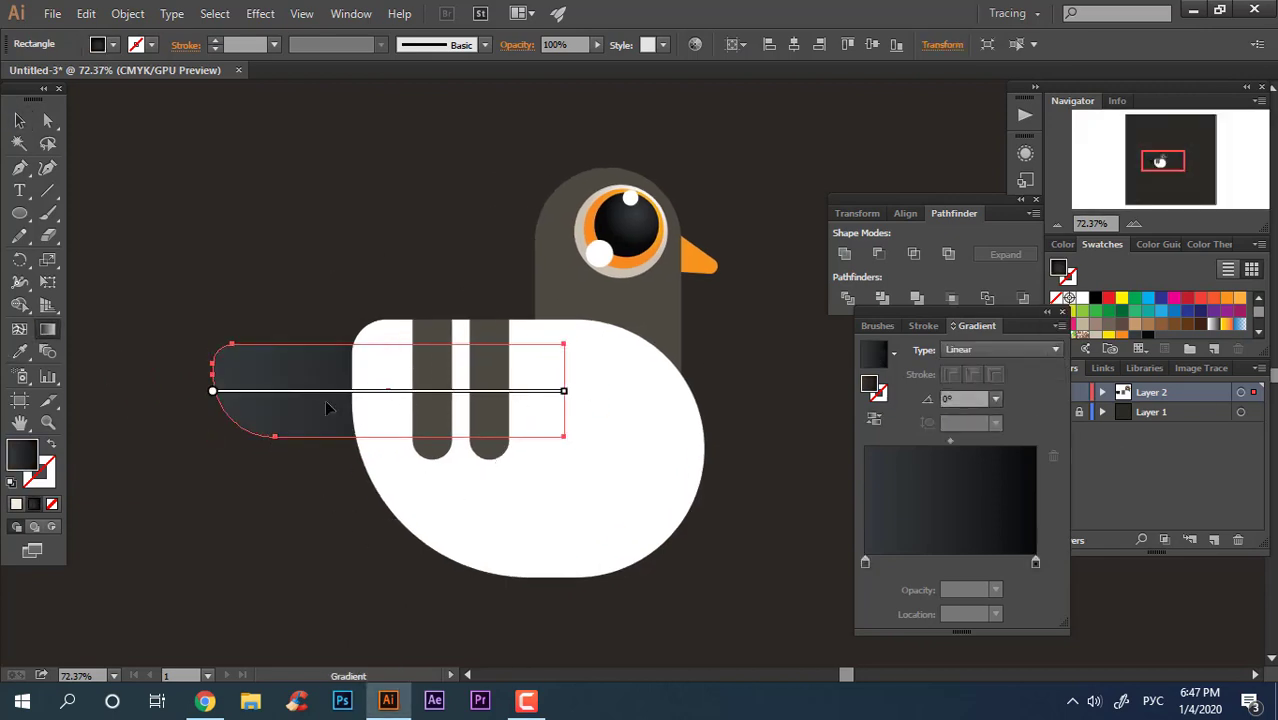
# - Set the wing gradient to run from white on the left to light beige on the right
pyautogui.doubleClick(565, 400)
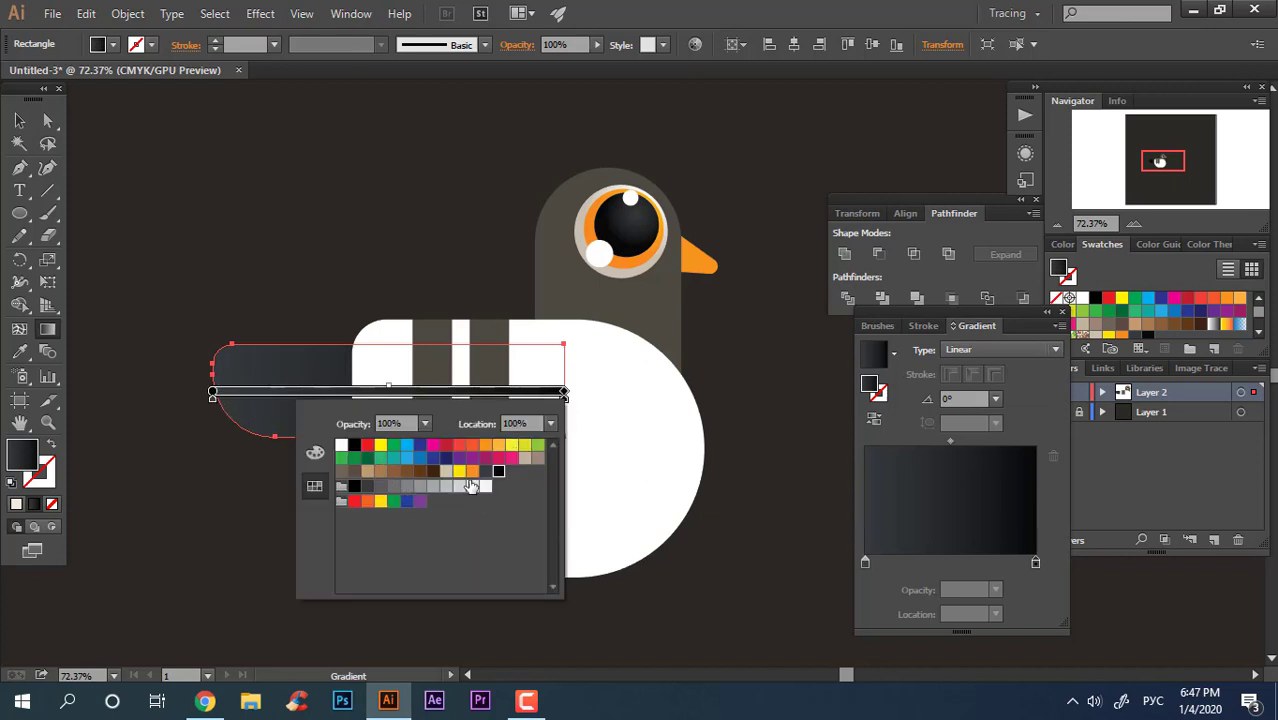
pyautogui.click(449, 471)
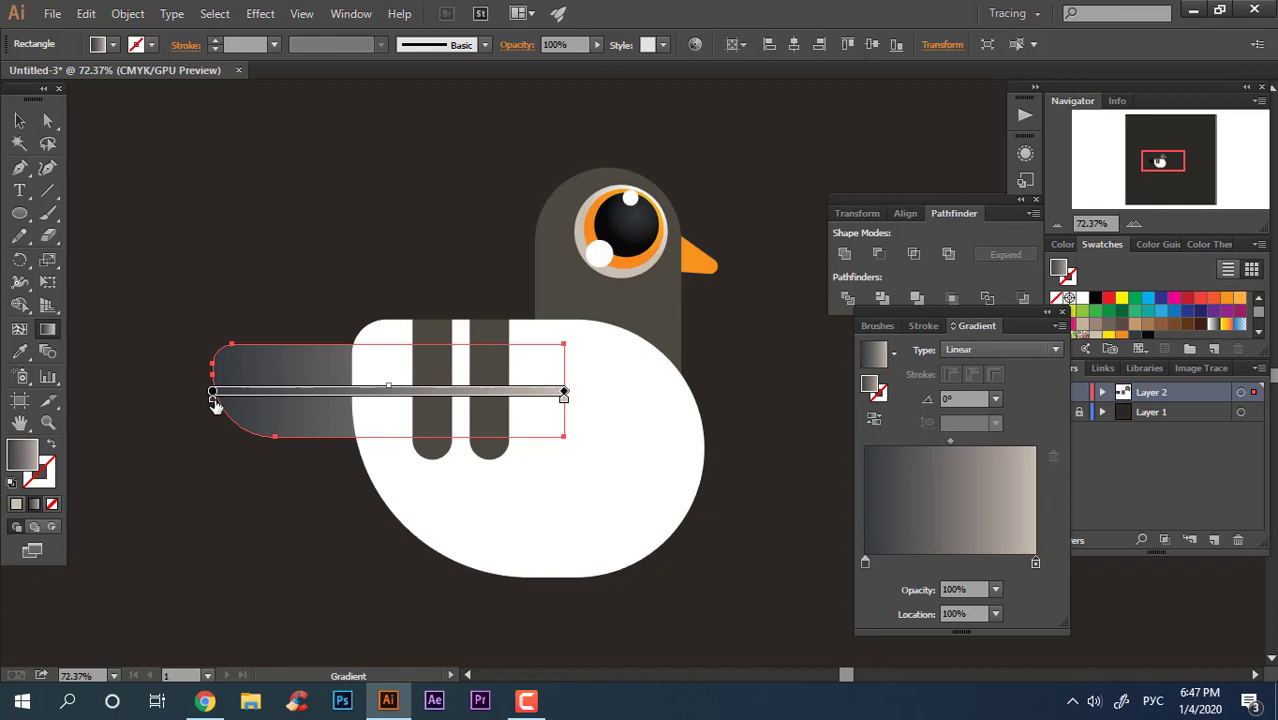
pyautogui.doubleClick(213, 398)
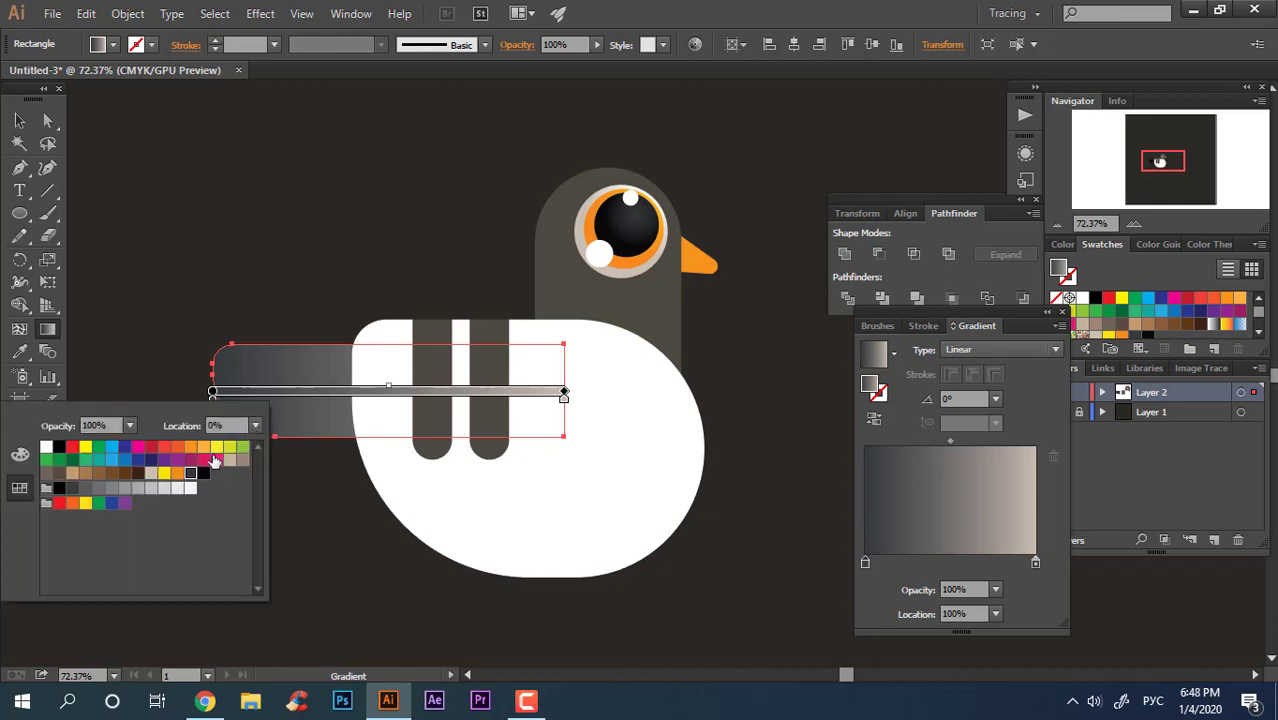
pyautogui.click(46, 448)
pyautogui.click(565, 395)
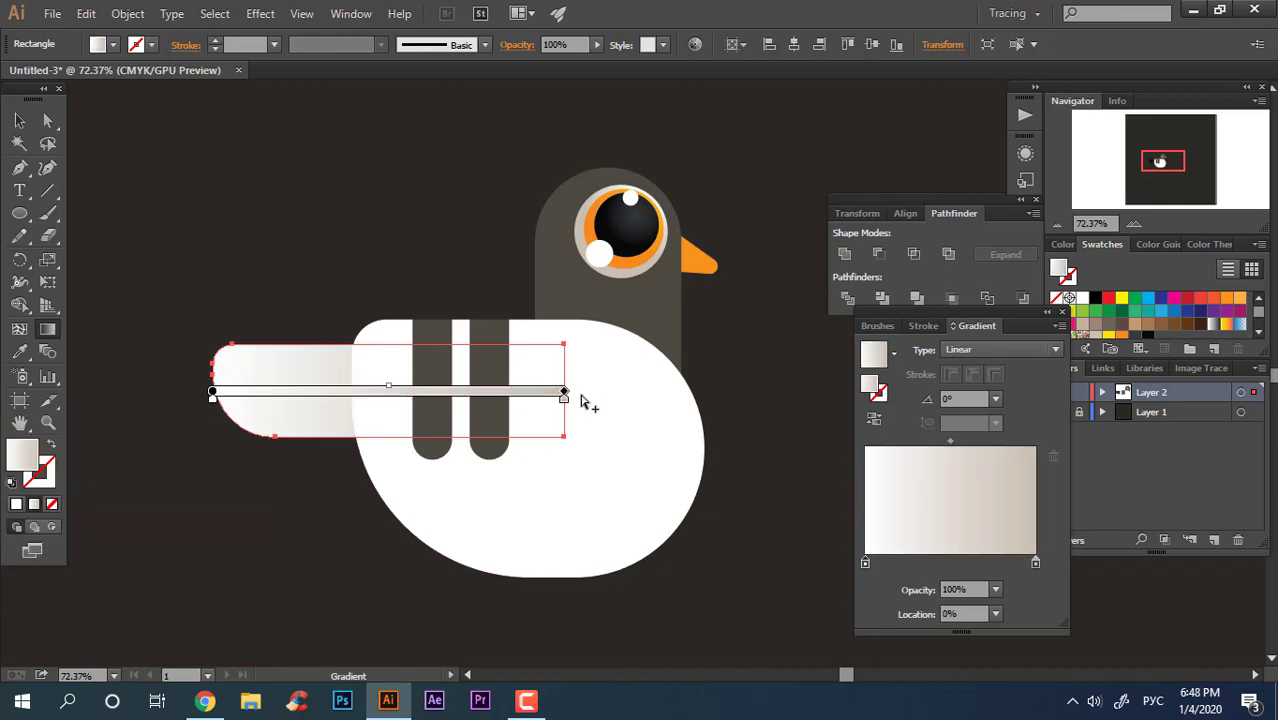
# - Shorten the wing gradient so it spans only the wing's exposed part
pyautogui.moveTo(565, 395); pyautogui.dragTo(384, 395)
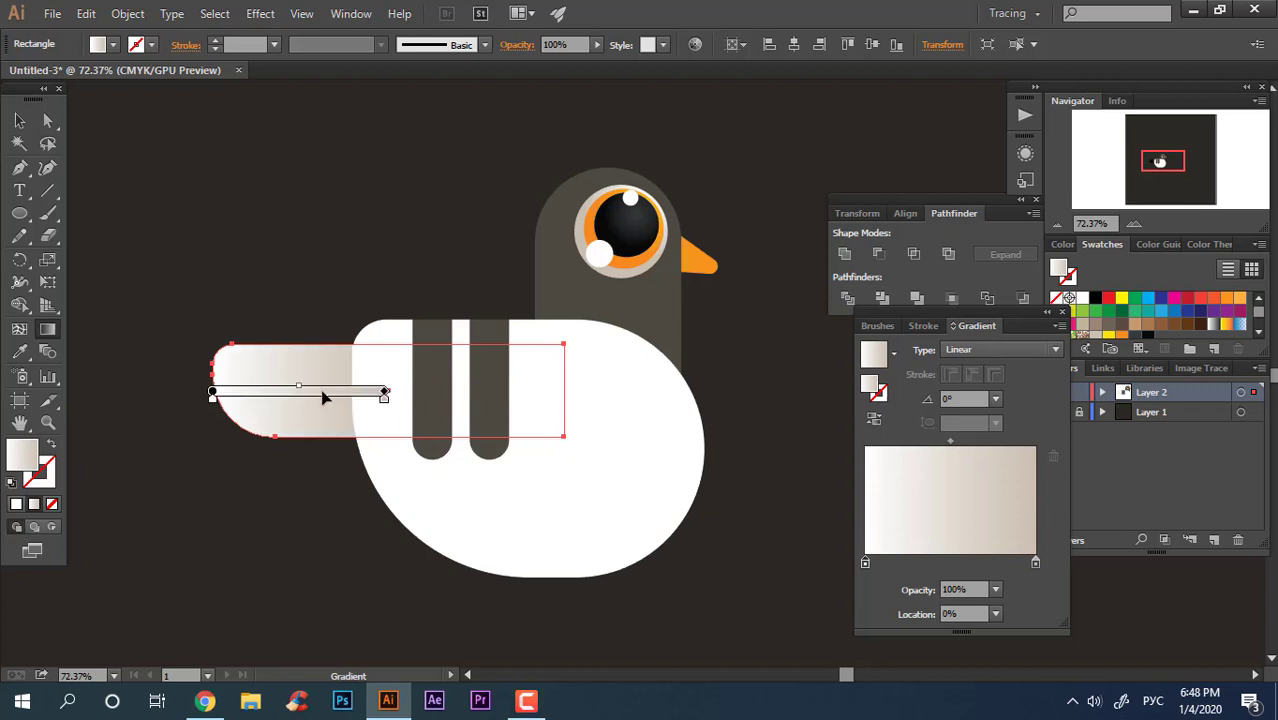
pyautogui.moveTo(232, 391); pyautogui.dragTo(414, 391)
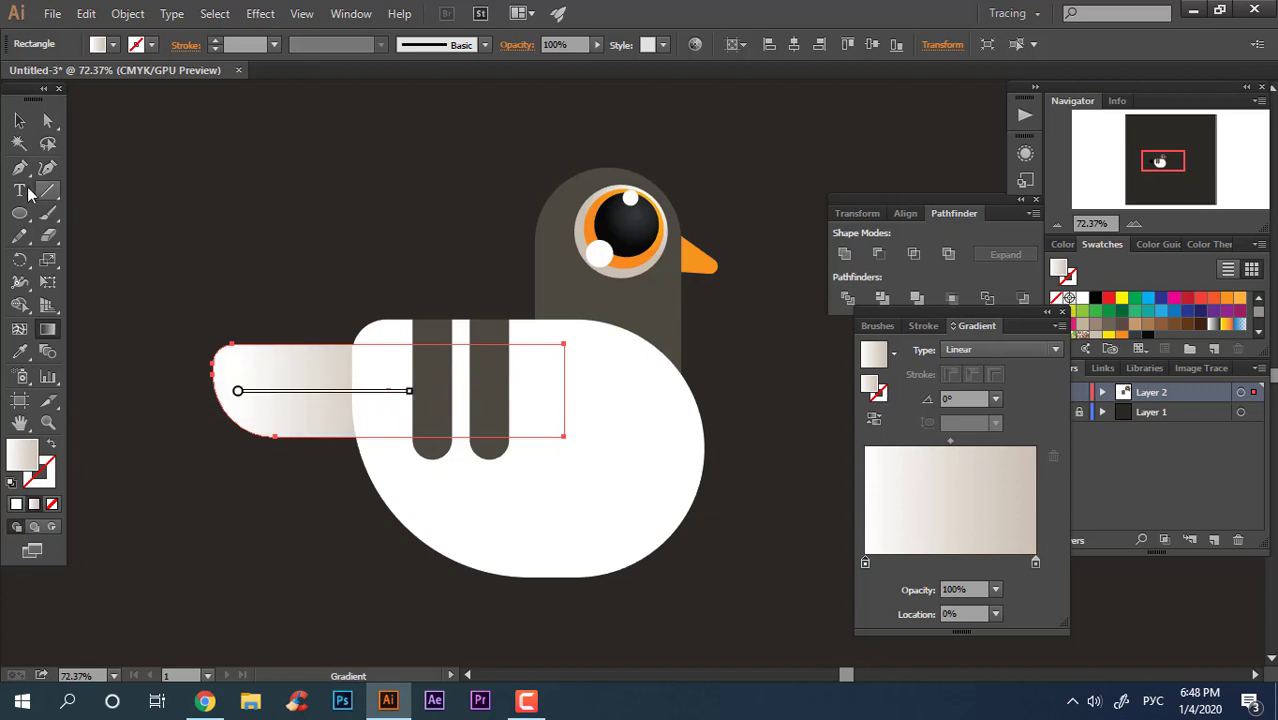
pyautogui.click(19, 120)
pyautogui.hotkey('ctrl', 'shift', 'a')
# - Select the head and neck shape and darken its fill colour
pyautogui.press('z')
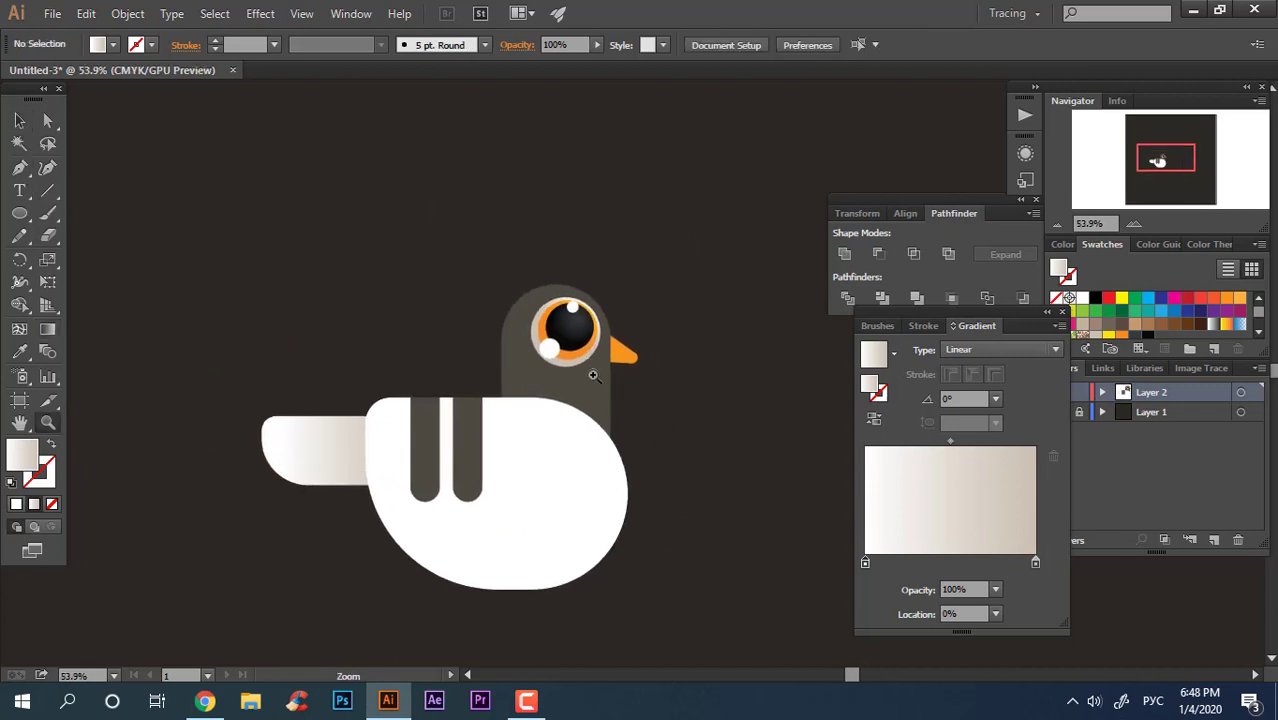
pyautogui.press('v')
pyautogui.click(512, 325)
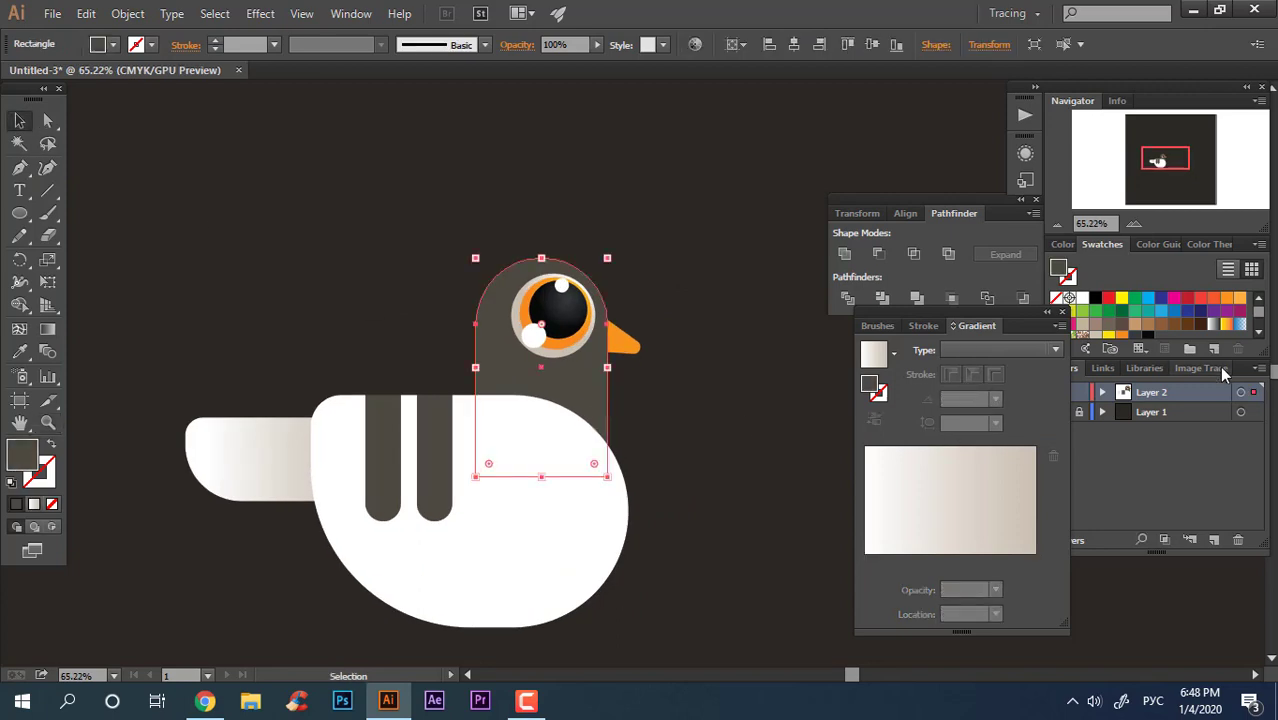
pyautogui.doubleClick(22, 452)
pyautogui.moveTo(457, 448); pyautogui.dragTo(456, 467)
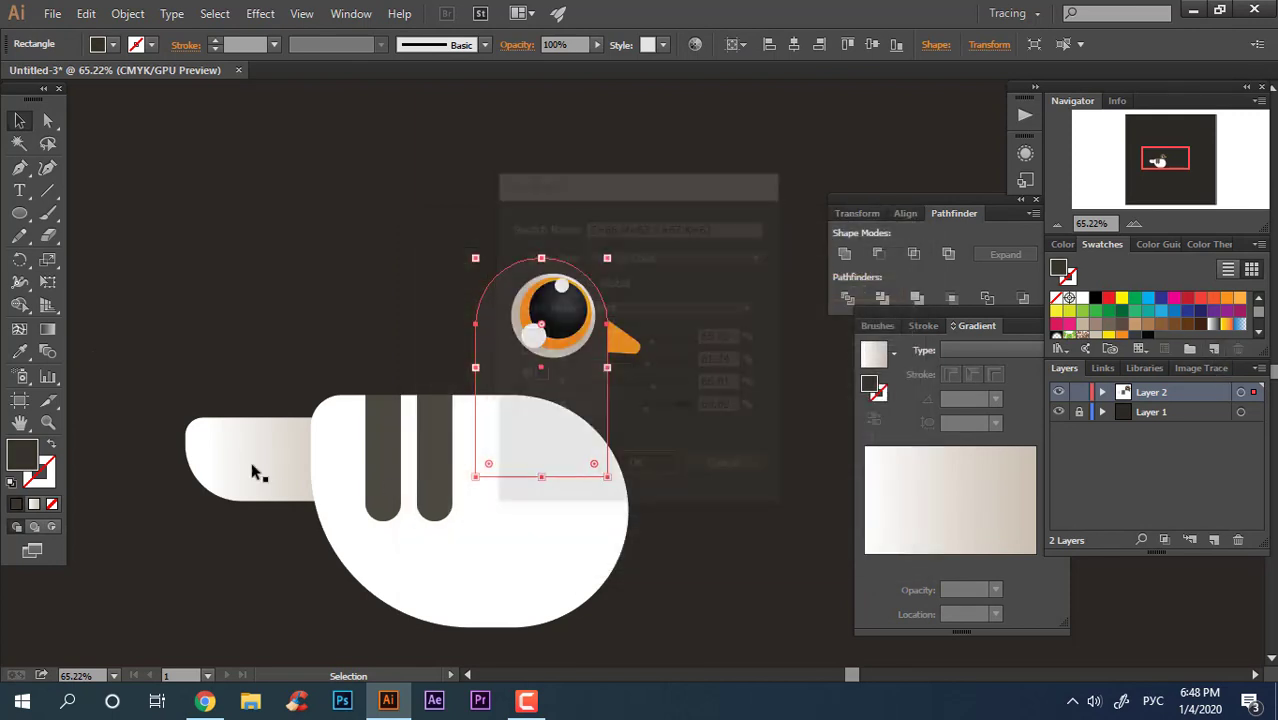
# - Apply a vertical top-to-bottom gradient across the head shape
pyautogui.click(48, 332)
pyautogui.moveTo(476, 367); pyautogui.dragTo(606, 393)
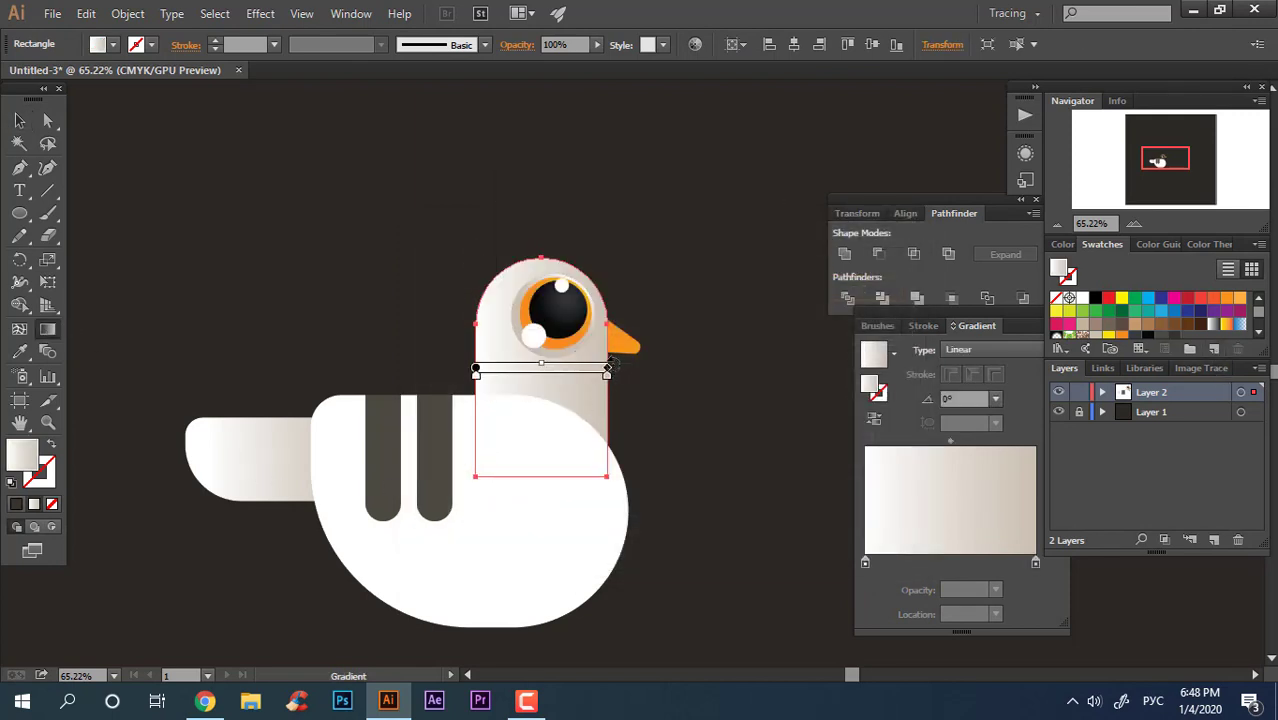
pyautogui.moveTo(543, 368); pyautogui.dragTo(545, 500)
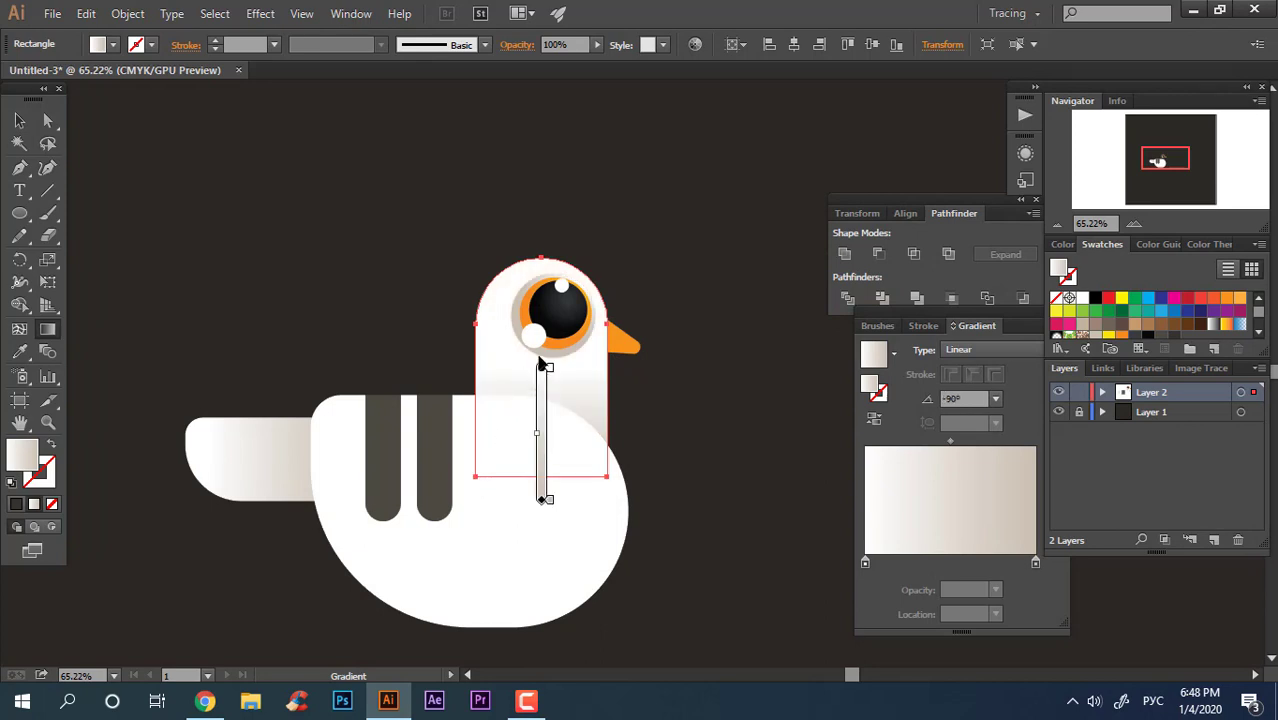
pyautogui.moveTo(541, 325); pyautogui.dragTo(540, 455)
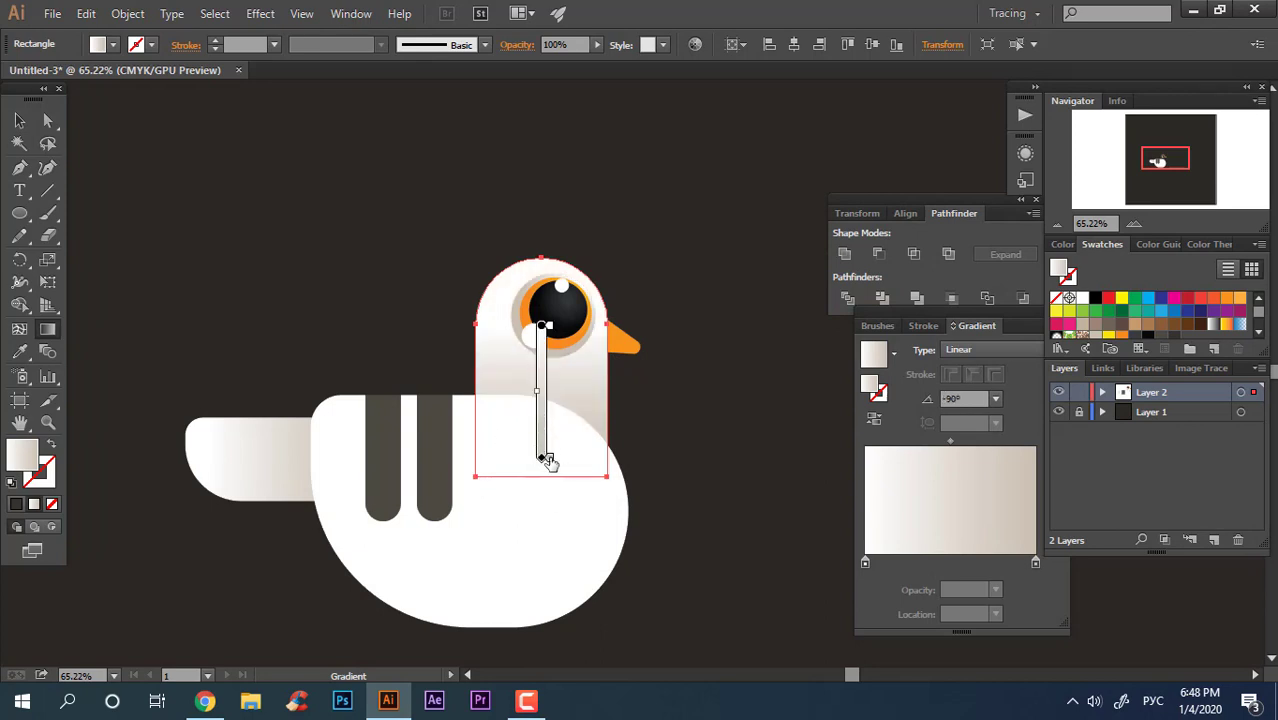
# - Set the head gradient's top and bottom stops to dark brown-grey tones
pyautogui.doubleClick(546, 458)
pyautogui.click(511, 530)
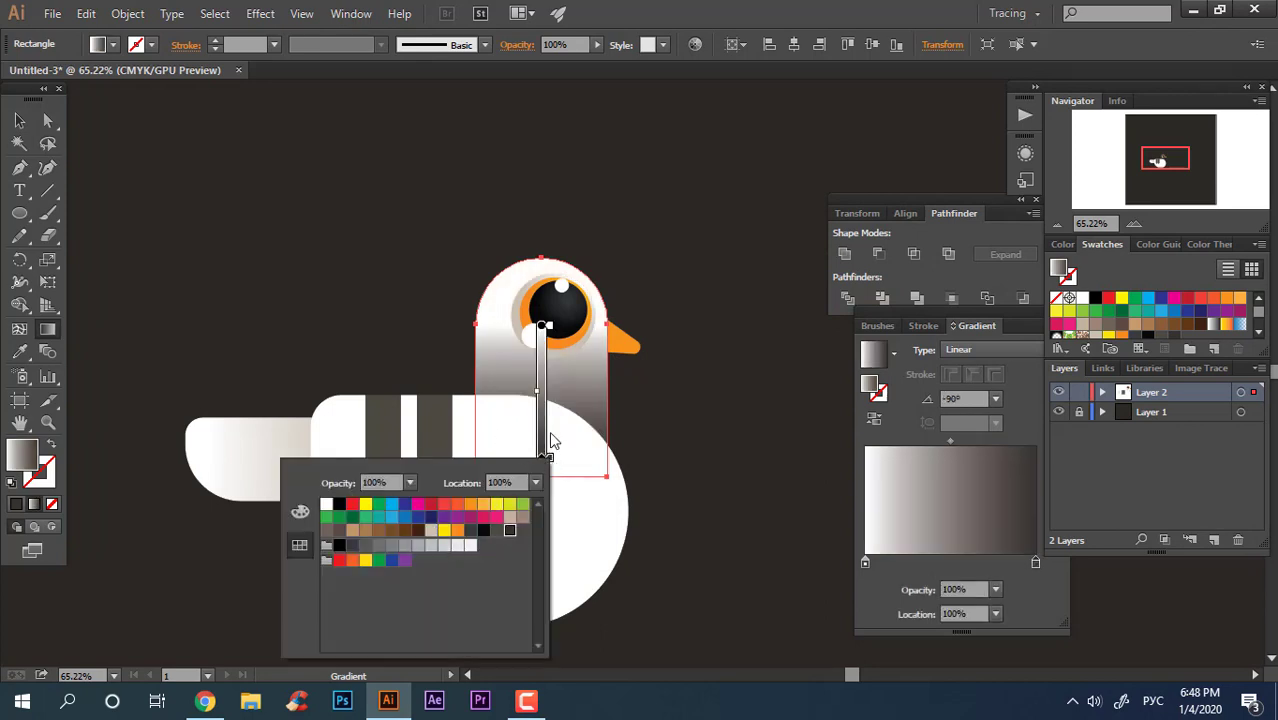
pyautogui.click(534, 345)
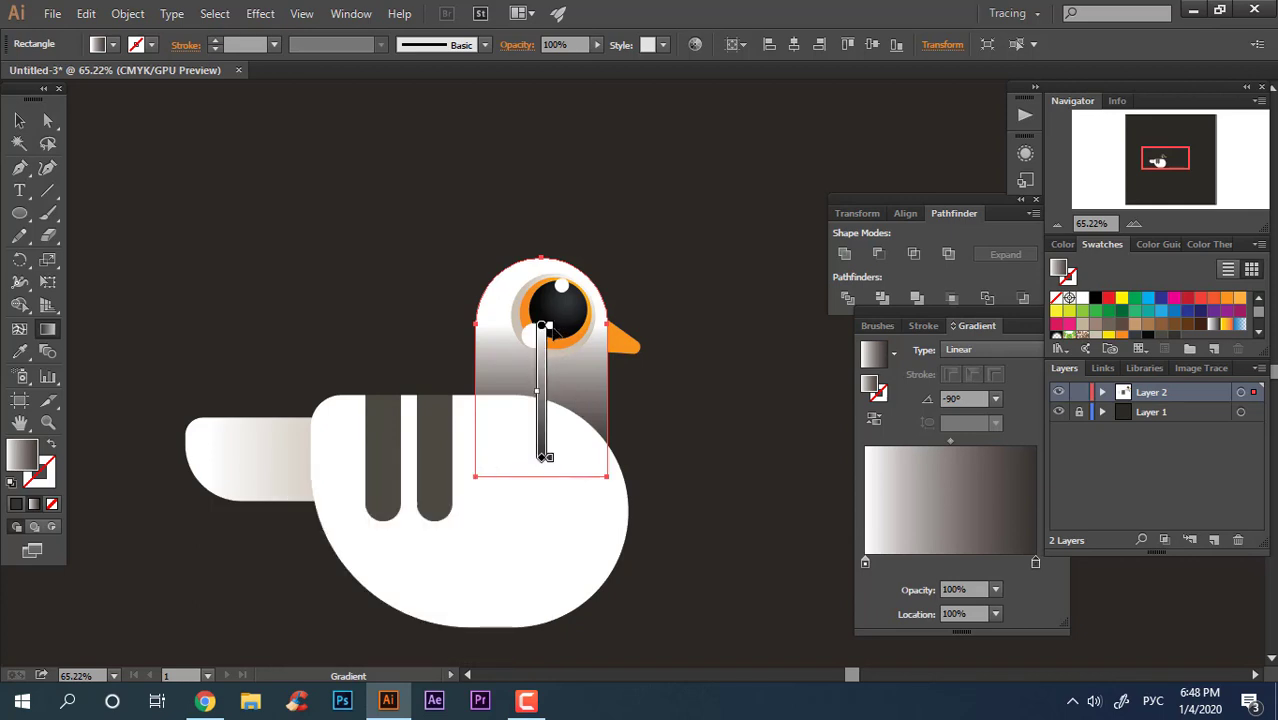
pyautogui.doubleClick(545, 328)
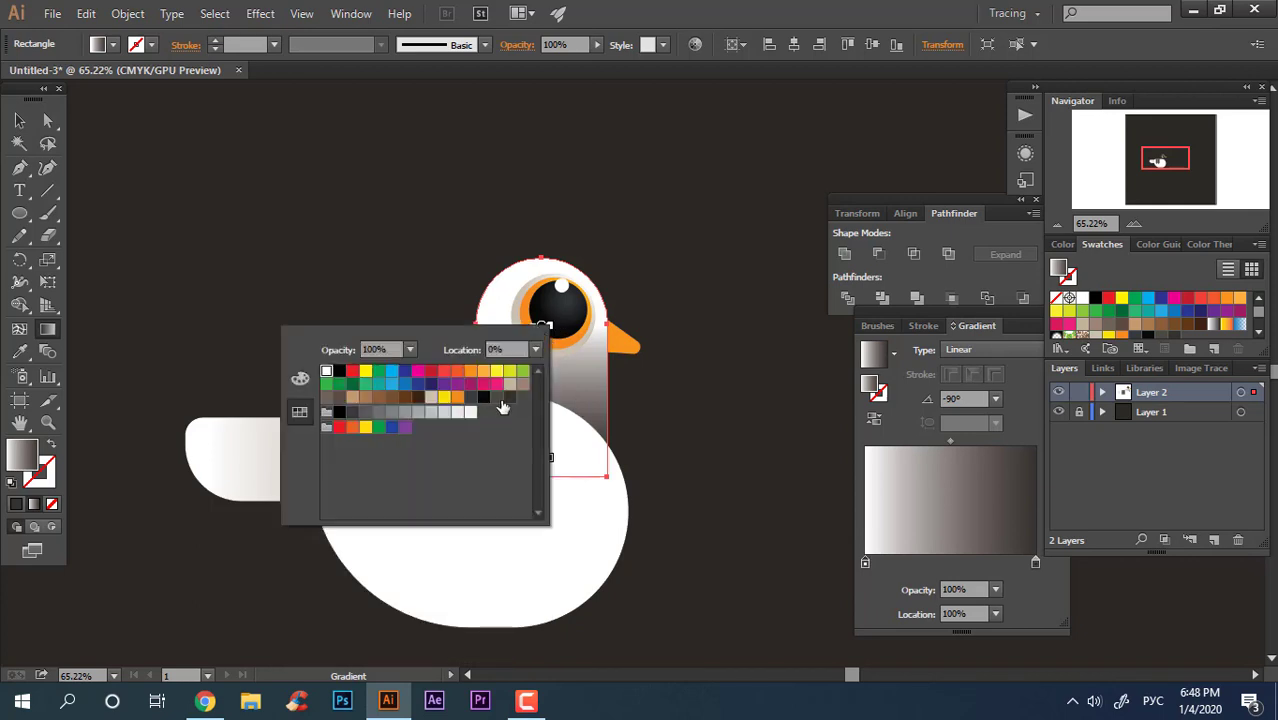
pyautogui.click(498, 396)
pyautogui.click(546, 320)
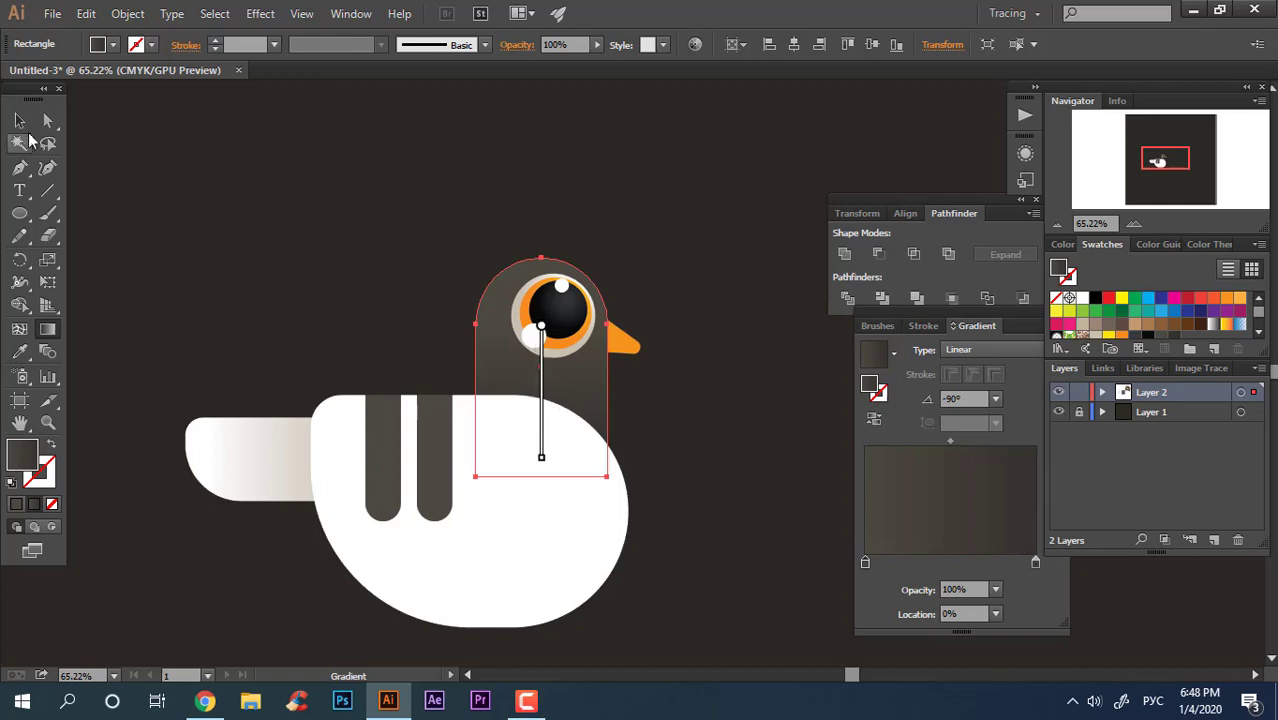
pyautogui.click(19, 120)
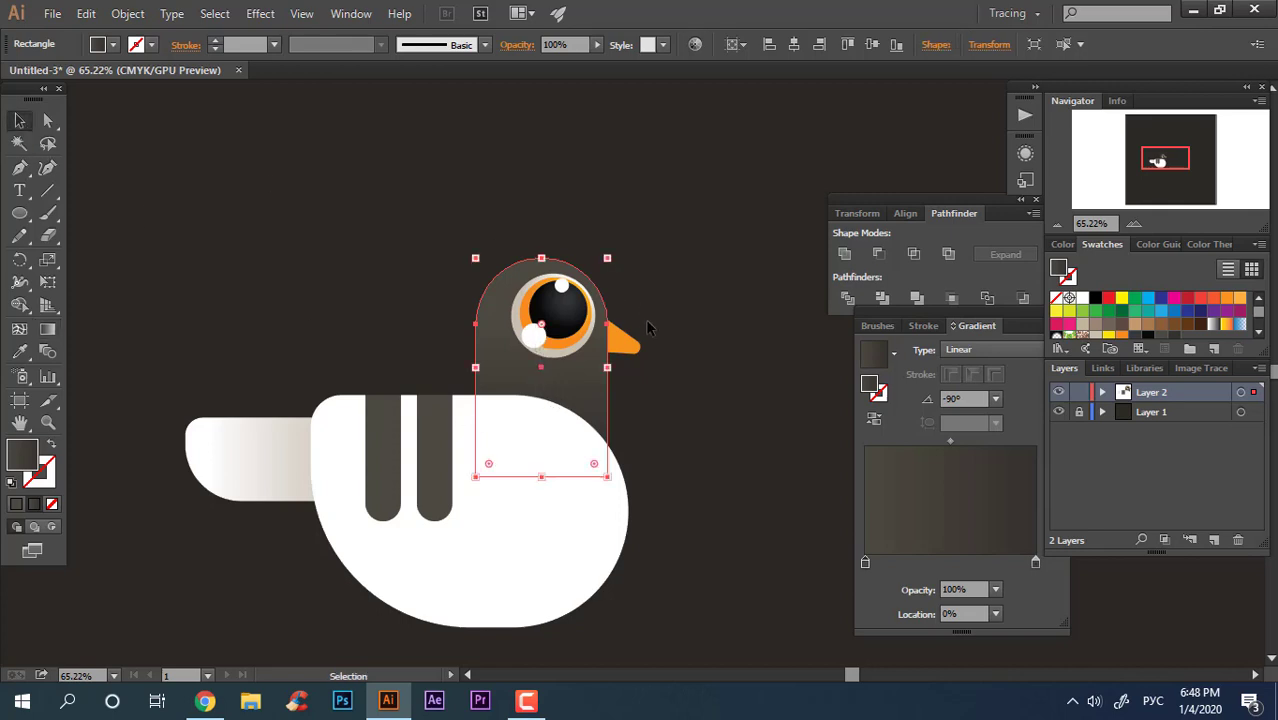
pyautogui.click(810, 427)
pyautogui.press('z')
pyautogui.scroll(-2, 707, 555)
pyautogui.scroll(2, 533, 378)
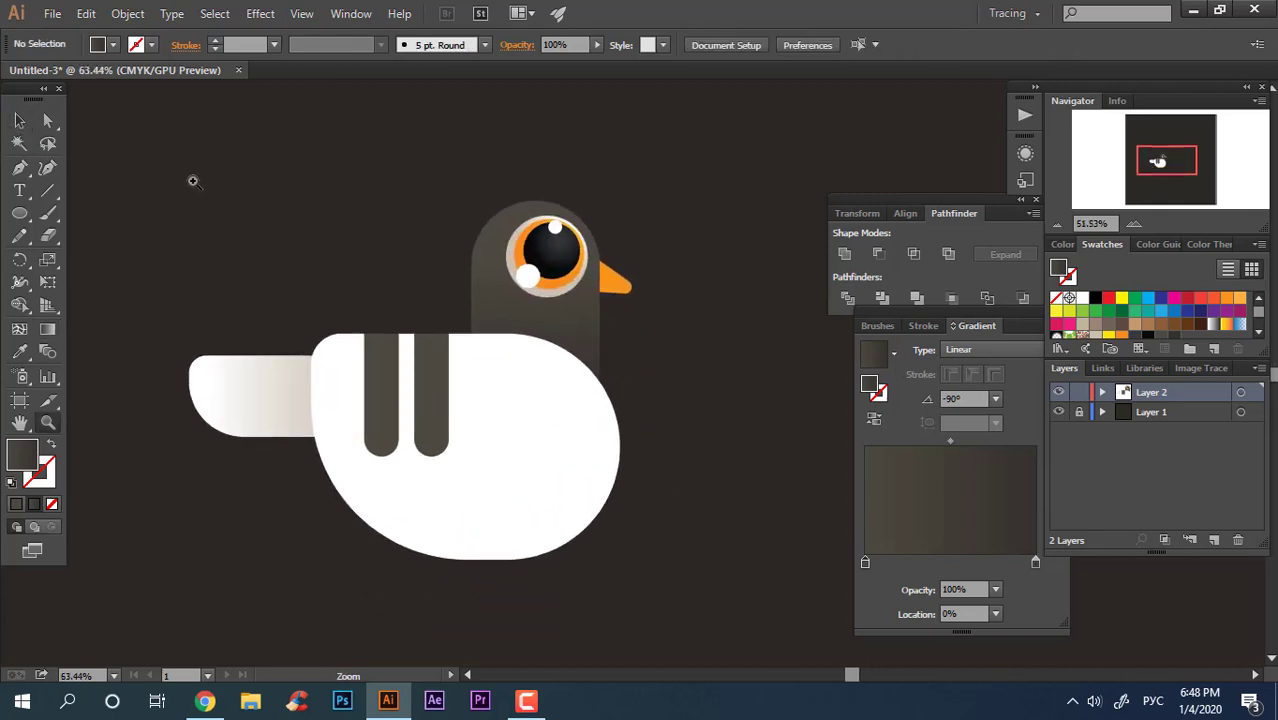
# - Draw a thin leg rectangle below the body and give it the beak's orange
pyautogui.scroll(1, 542, 505)
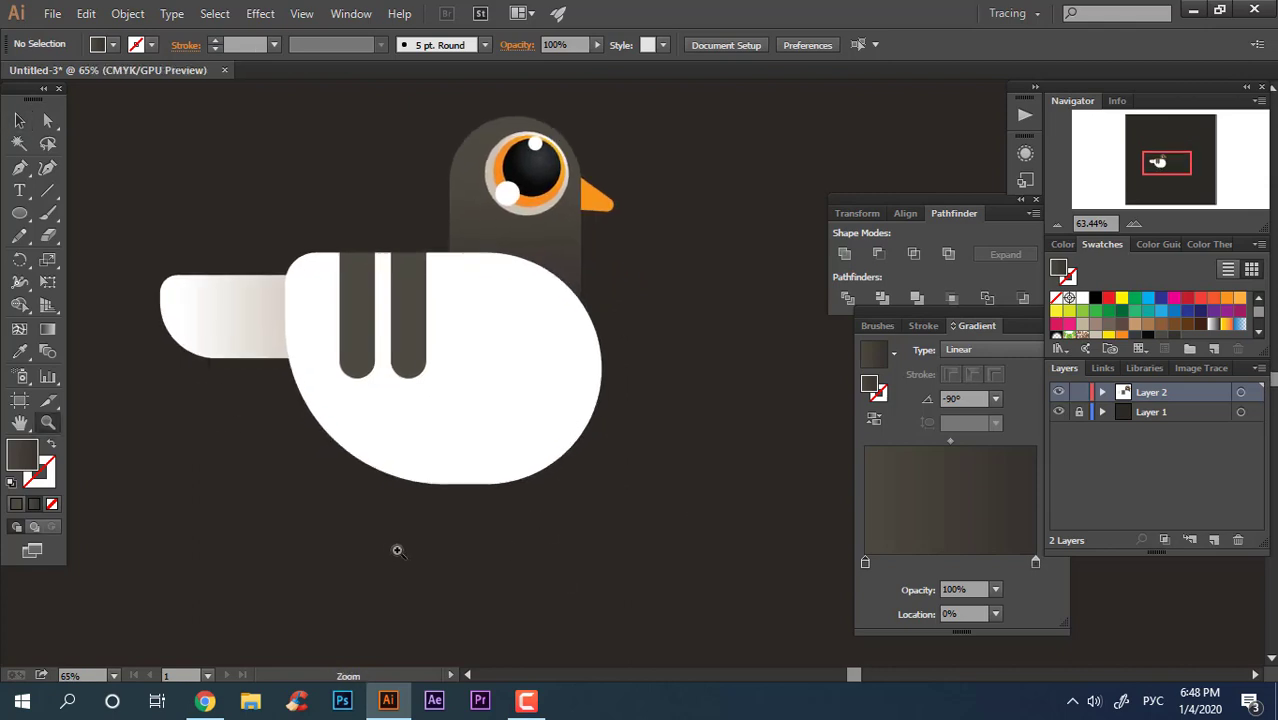
pyautogui.moveTo(20, 213); pyautogui.dragTo(100, 211)
pyautogui.moveTo(426, 472); pyautogui.dragTo(440, 557)
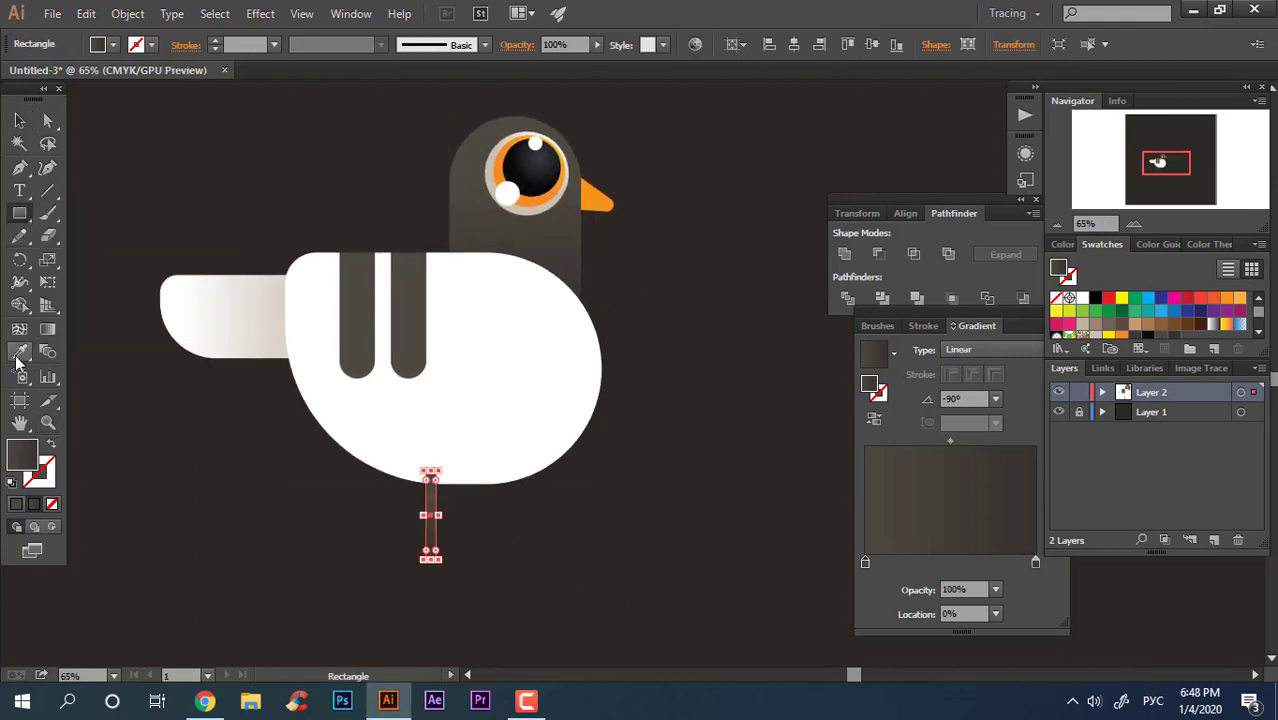
pyautogui.click(19, 353)
pyautogui.click(598, 201)
# - Send the leg behind the white body, tuck it up, and add a copy as the second leg
pyautogui.click(19, 120)
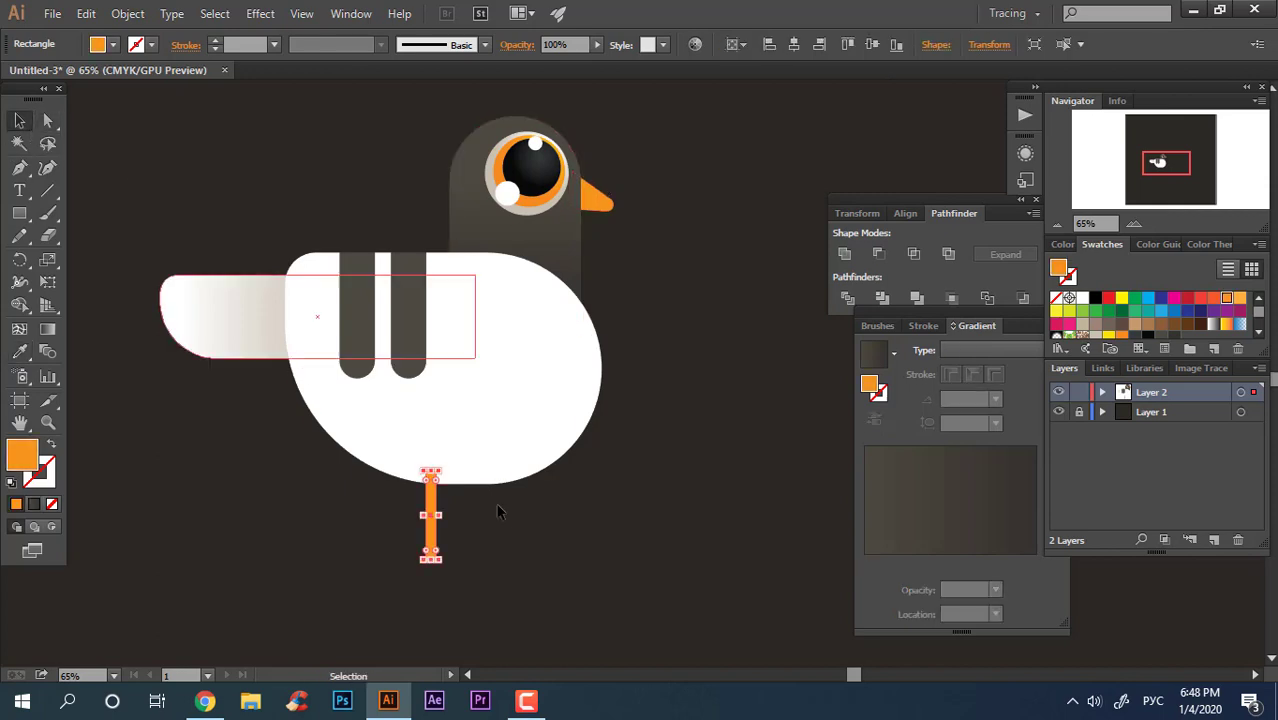
pyautogui.click(513, 557)
pyautogui.click(436, 545)
pyautogui.click(516, 592)
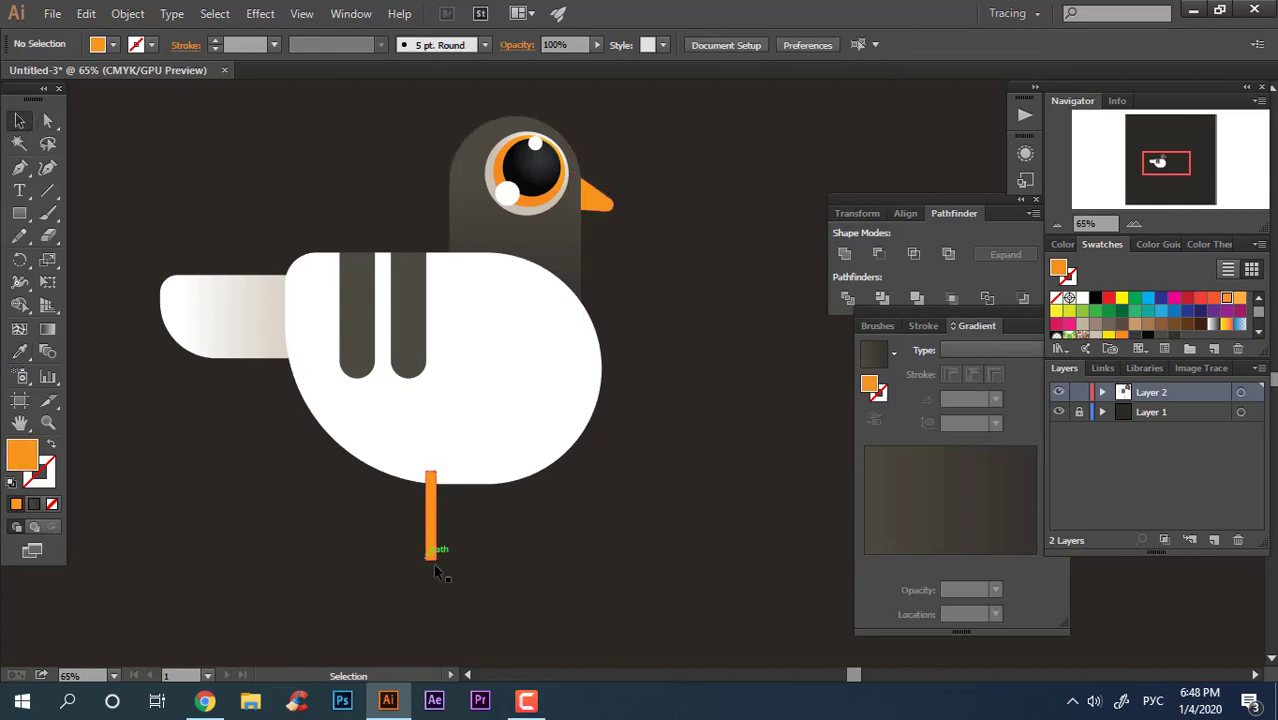
pyautogui.hotkey('ctrl', 'shift', '[')
pyautogui.click(510, 558)
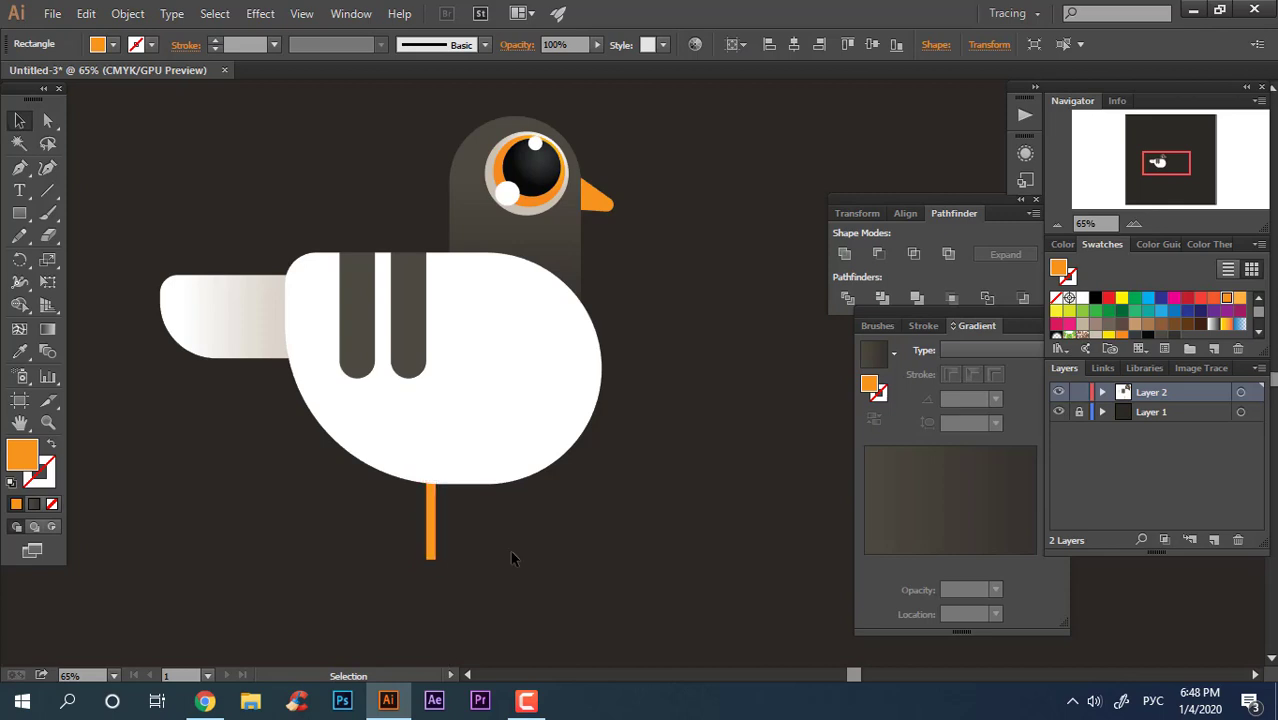
pyautogui.moveTo(434, 552)
pyautogui.mouseDown()
pyautogui.moveTo(434, 528)
pyautogui.moveTo(517, 568)
pyautogui.mouseUp()
pyautogui.moveTo(582, 594); pyautogui.dragTo(656, 557)
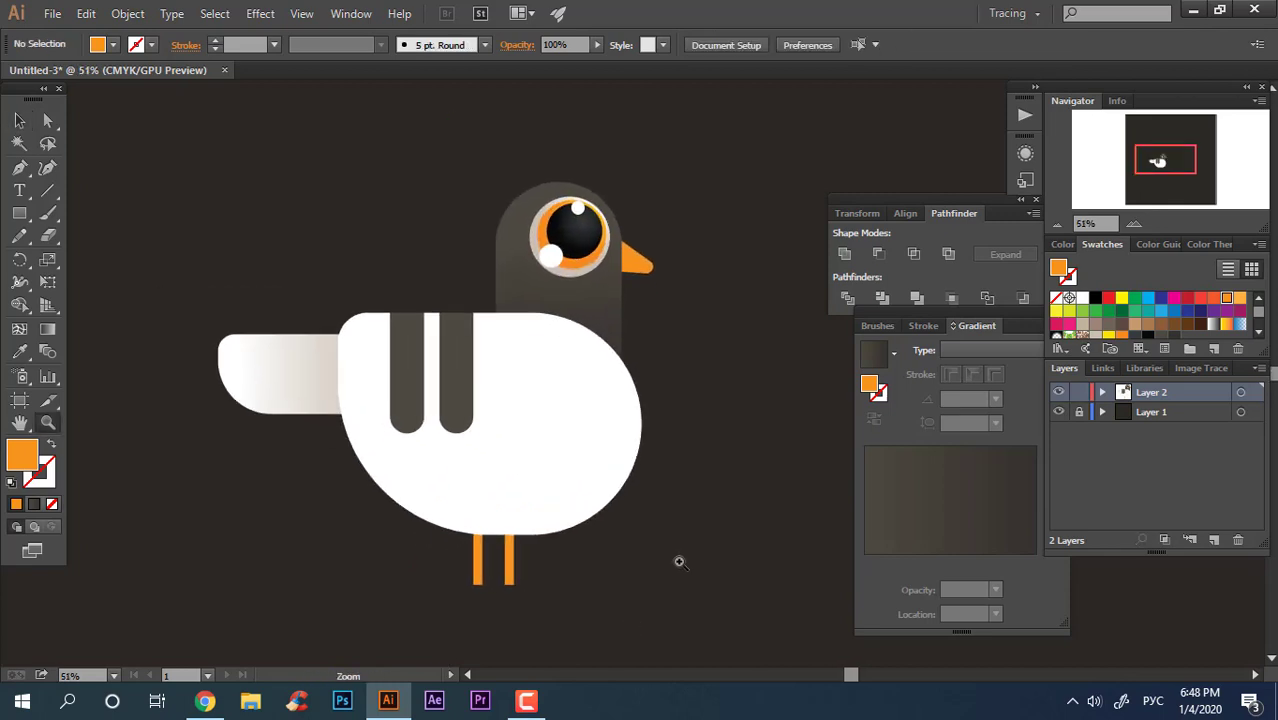
pyautogui.hotkey('ctrl', 'space')
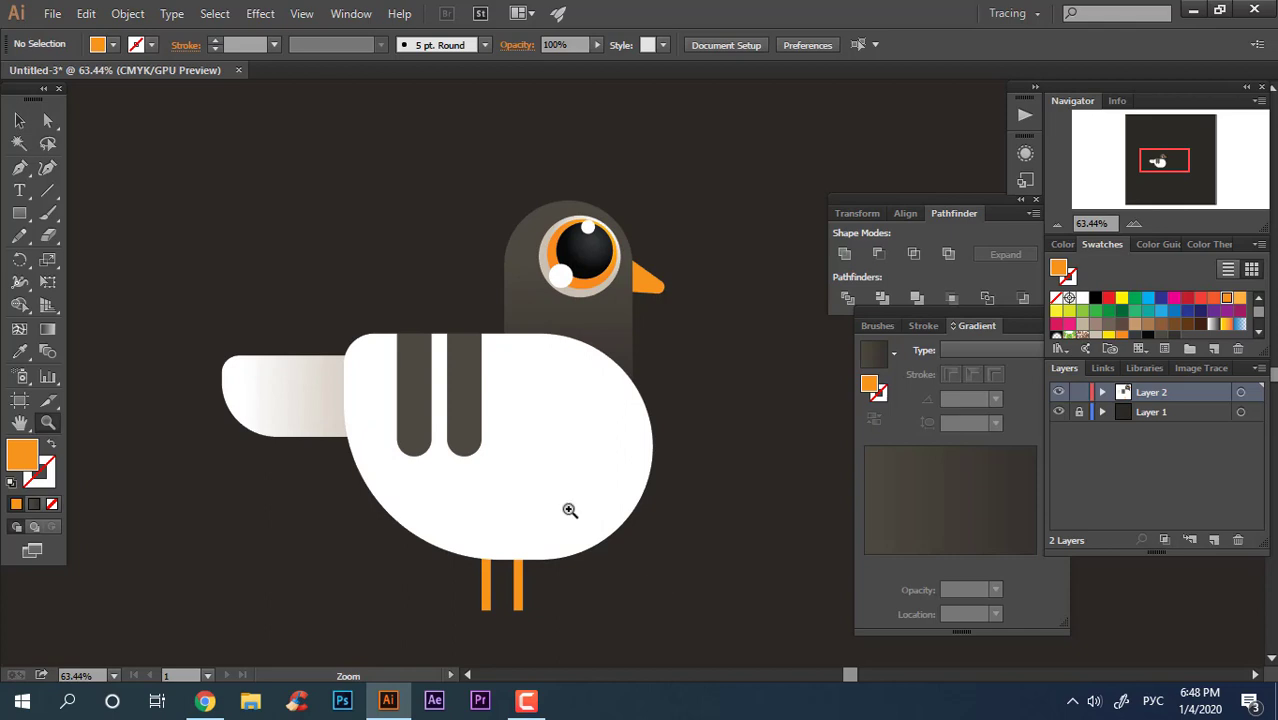